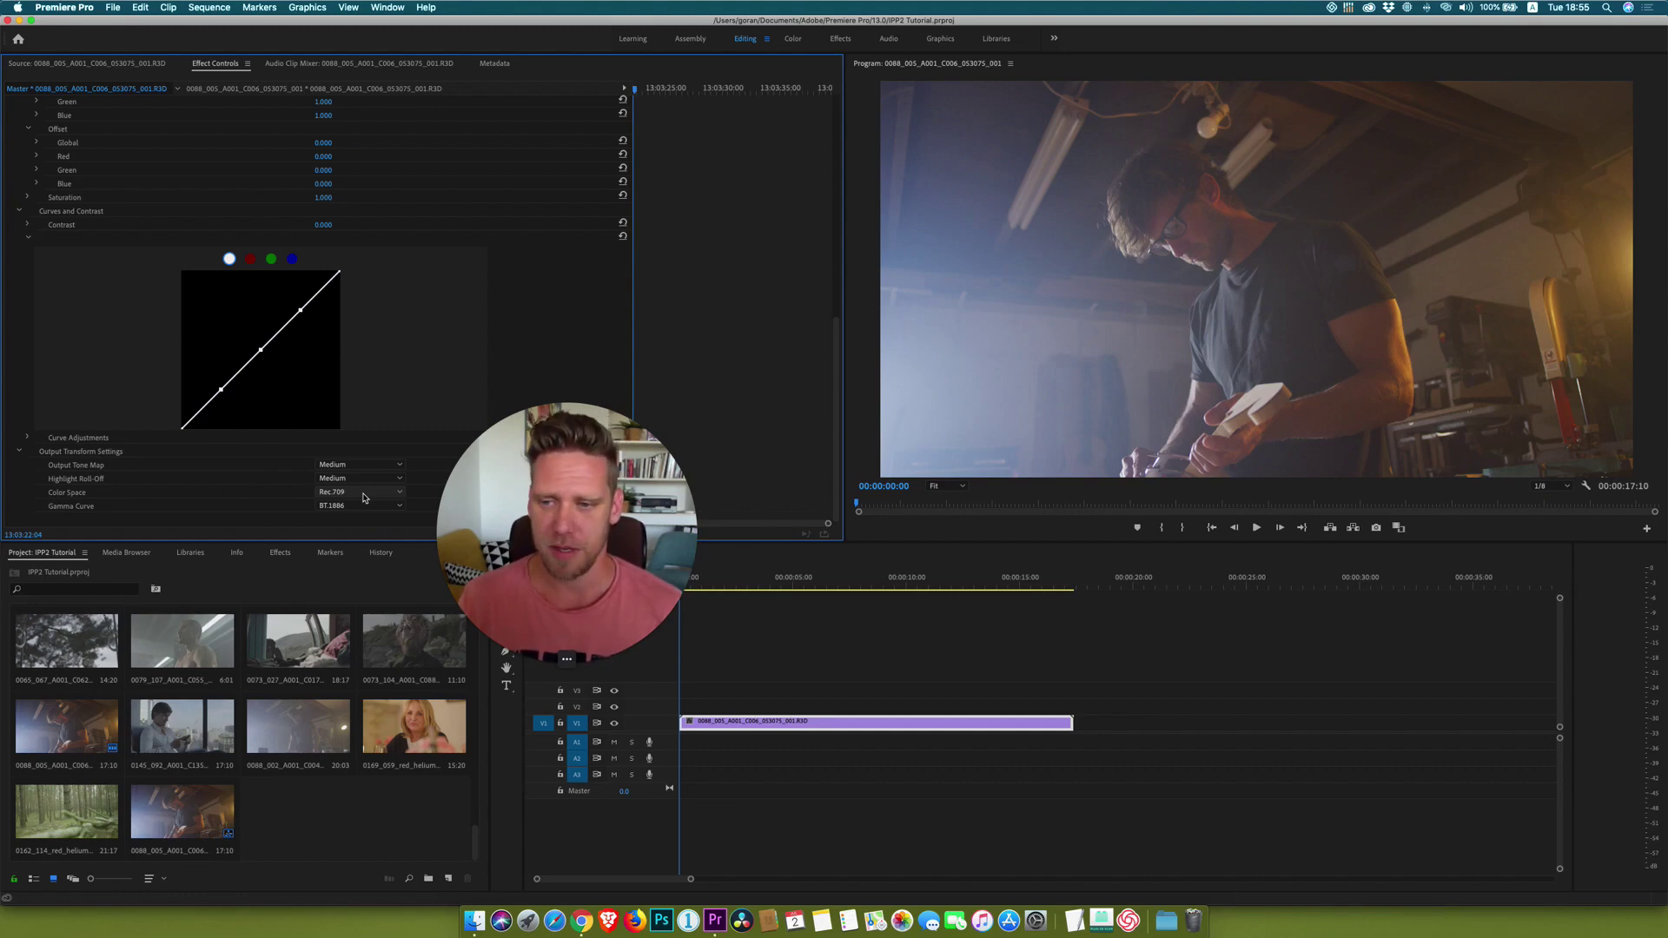
- Set the R3D clip's output transform to the REDWideGamutRGB color space with the Log3G10 gamma curve
left_click(363, 497)
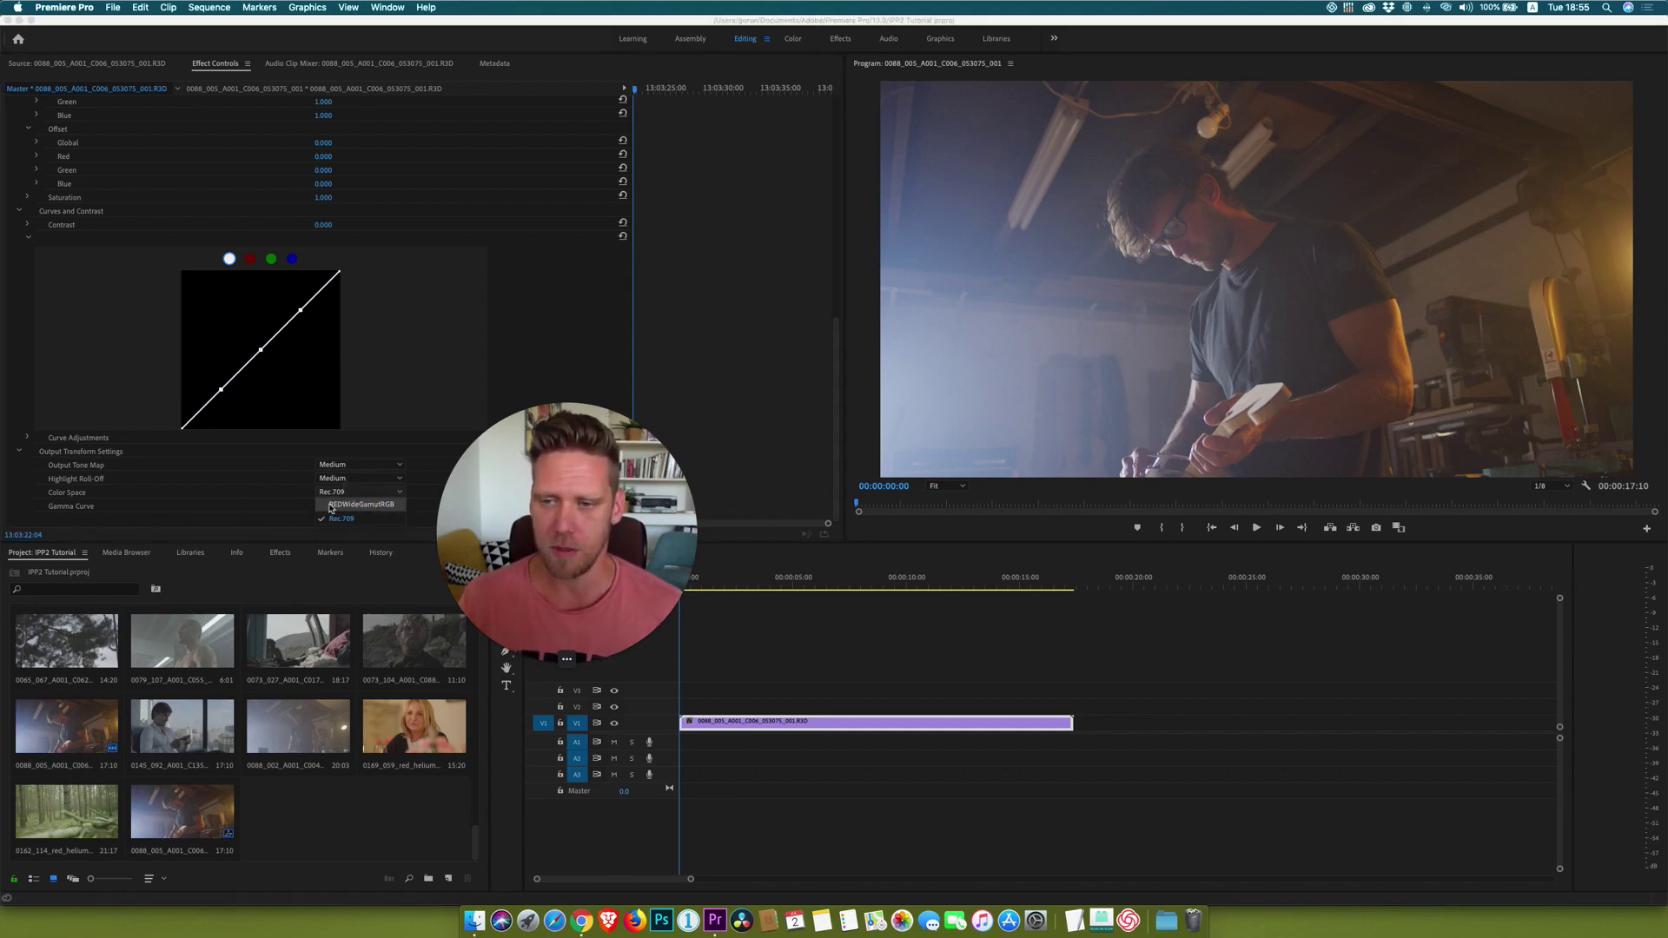
left_click(379, 504)
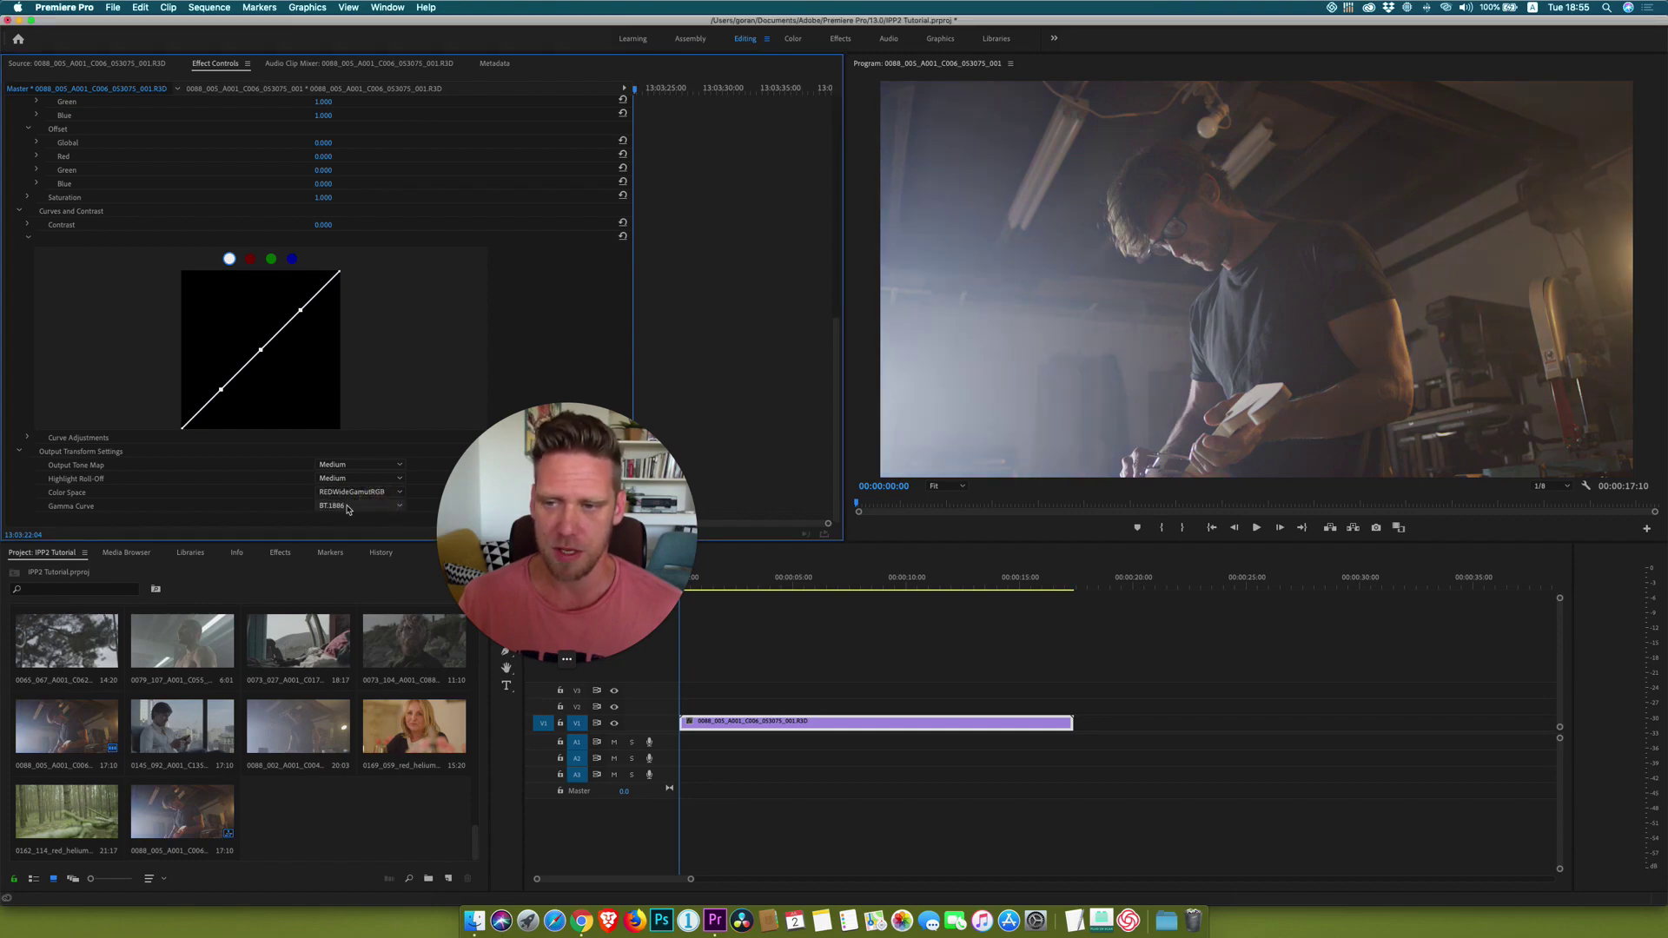
left_click(347, 508)
left_click(346, 532)
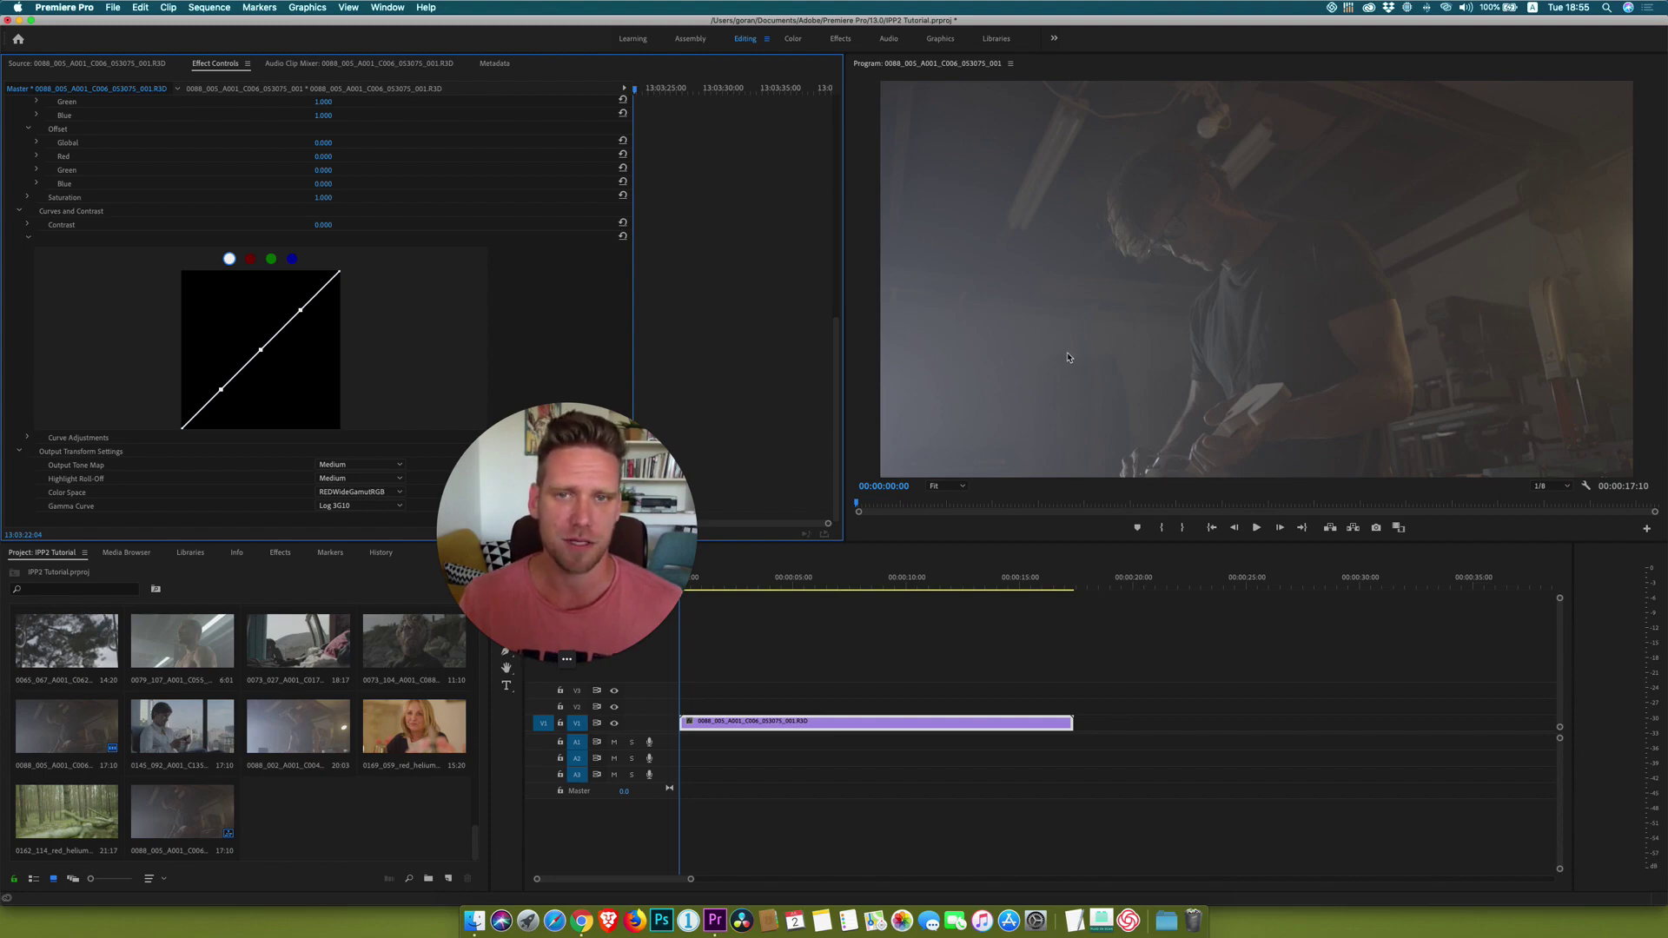
- Switch to the Color workspace and create an adjustment layer with the default video settings at 24.00 fps
left_click(798, 40)
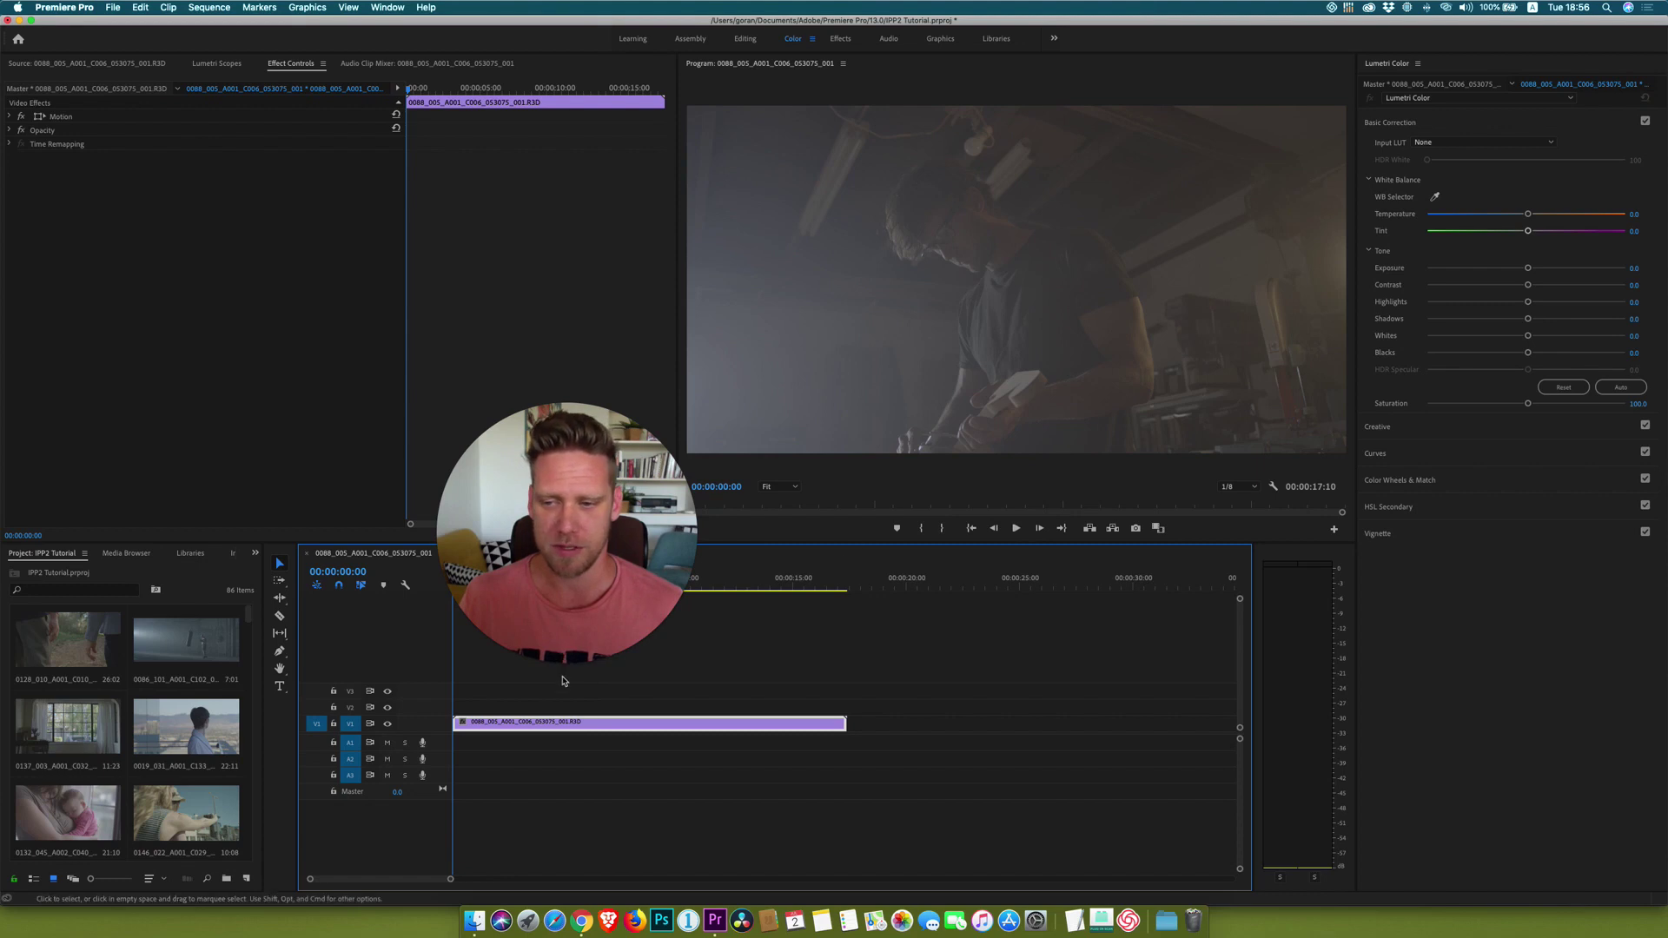
scroll(194, 797, "down", 10)
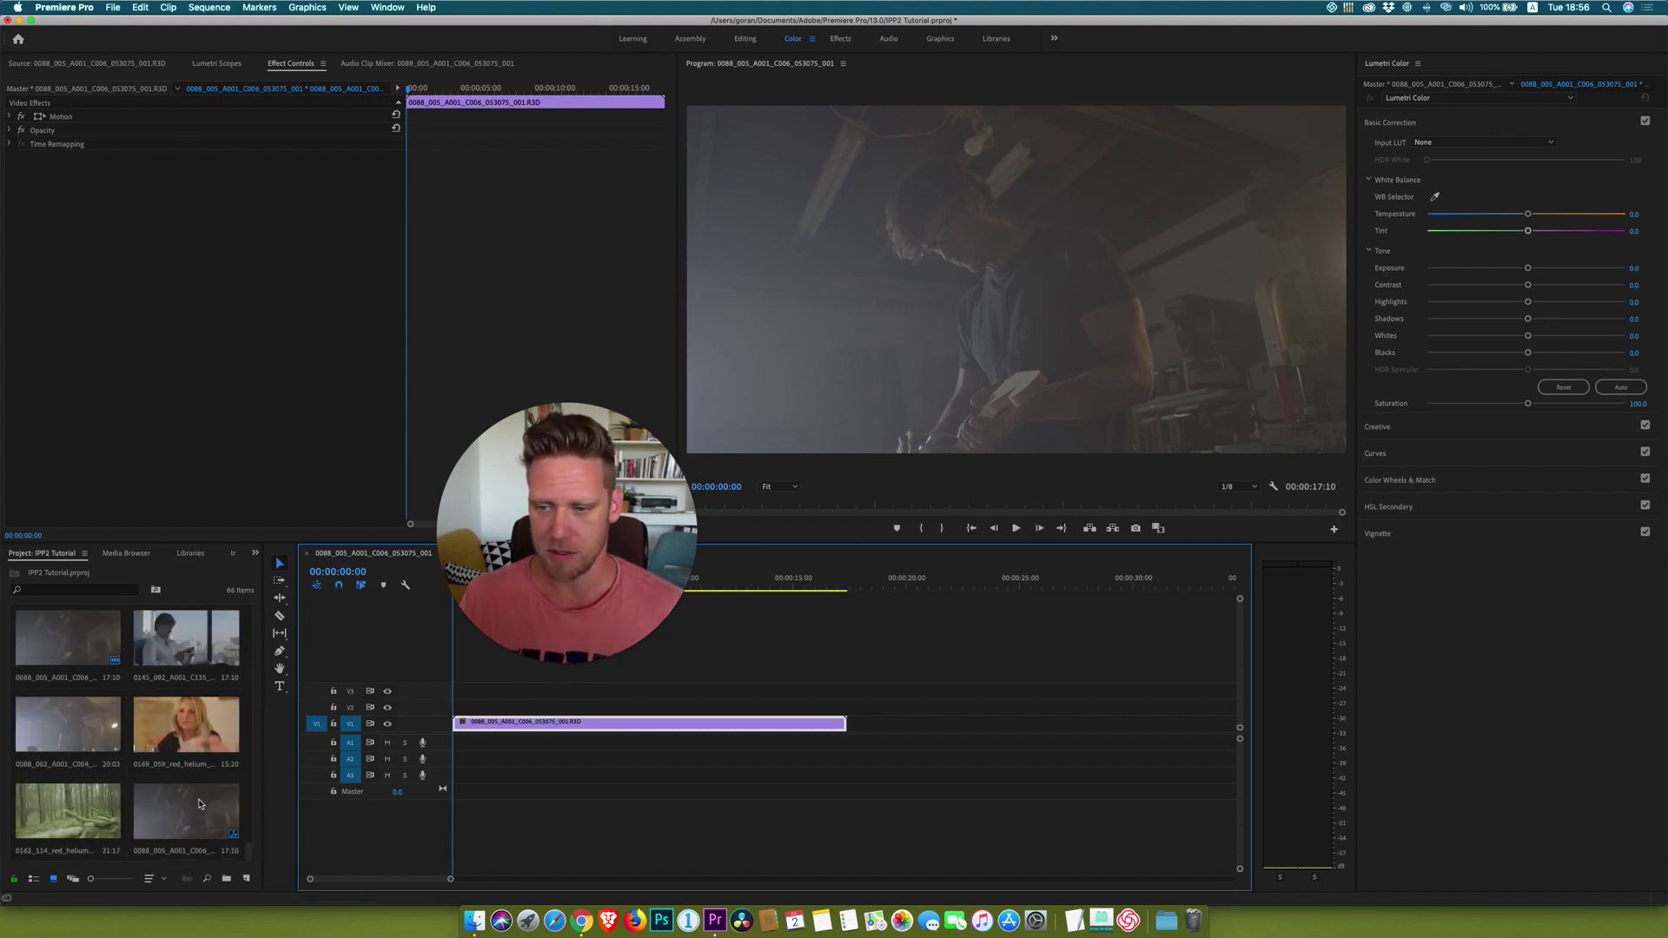
left_click(247, 880)
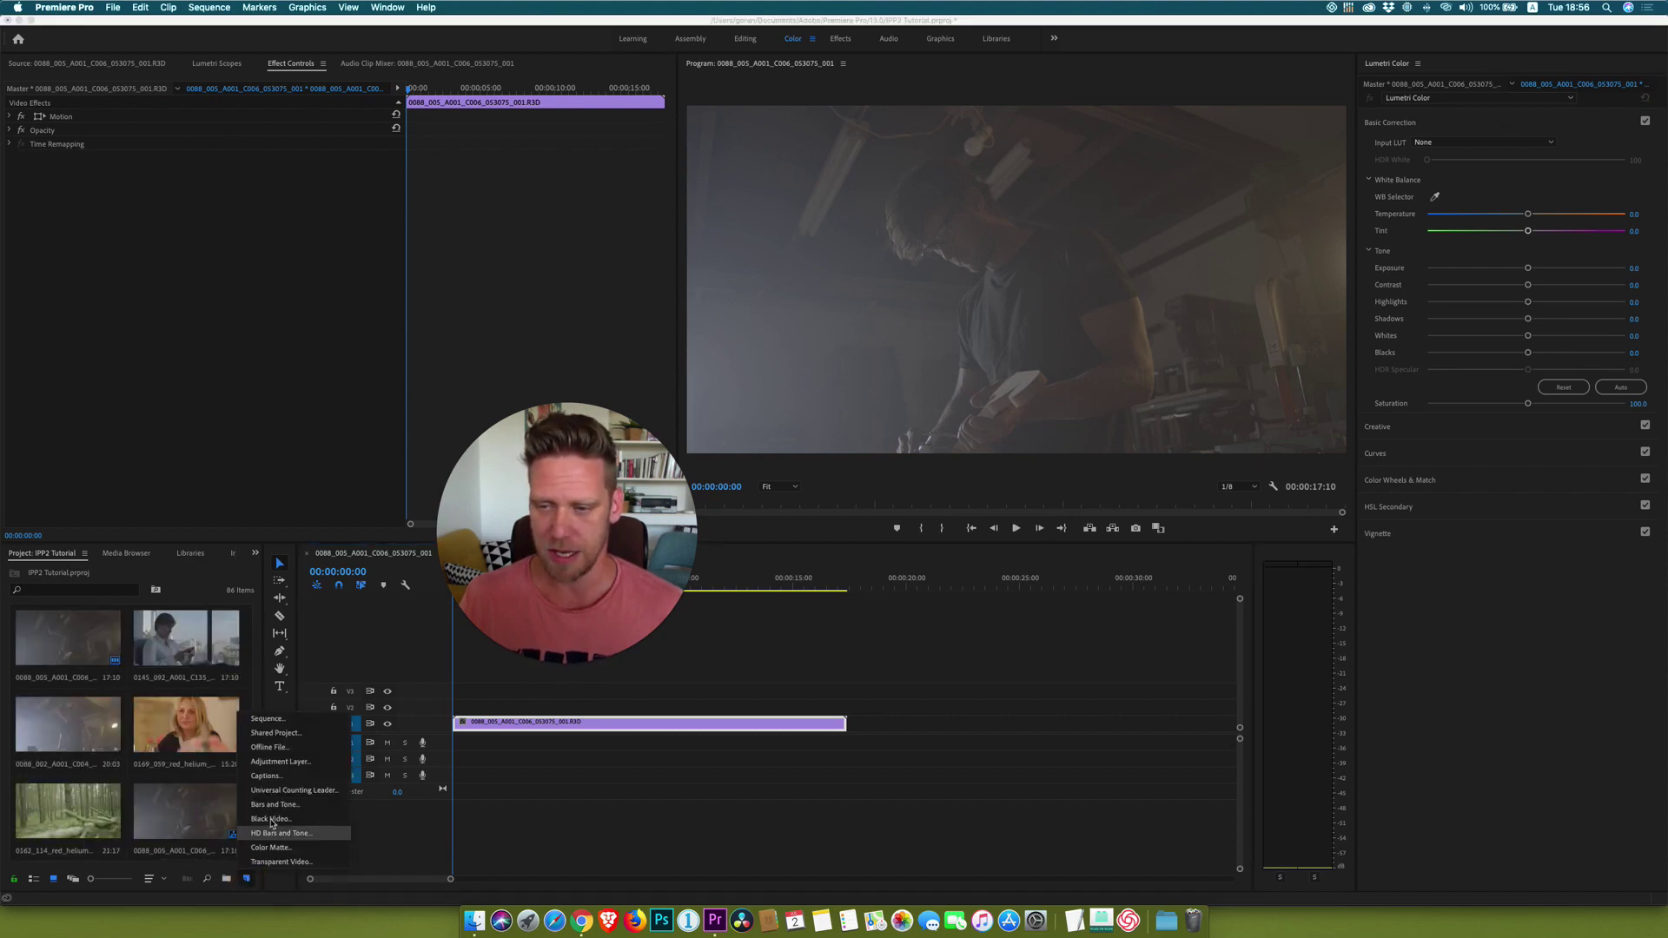
left_click(282, 762)
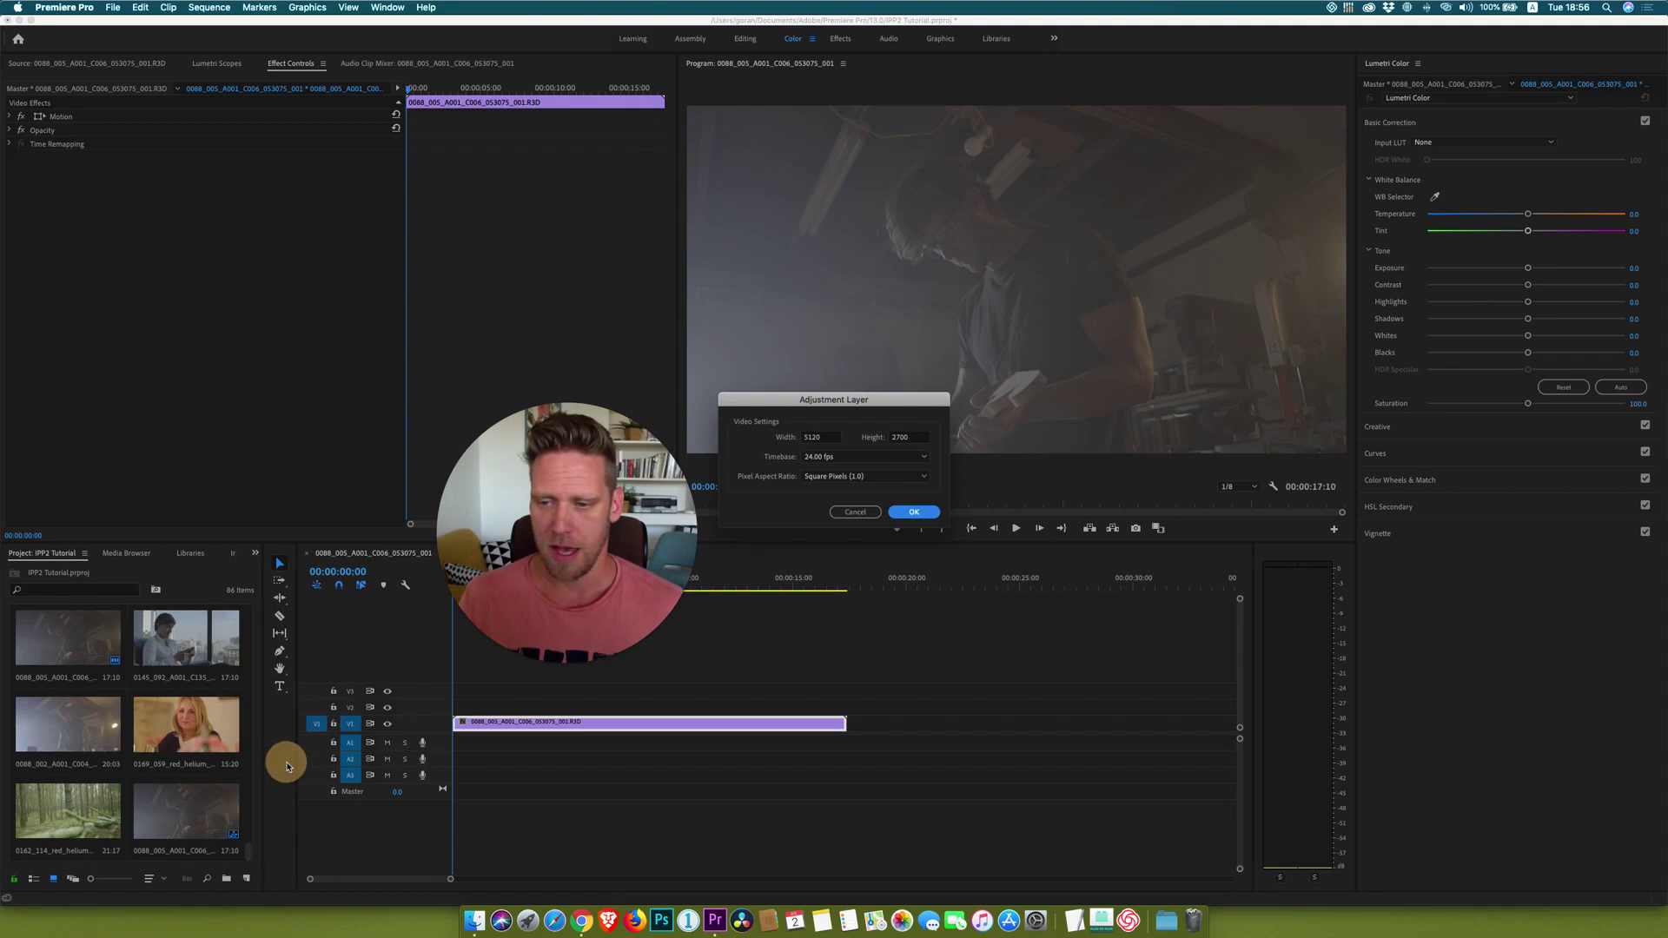
left_click(914, 512)
- Stack four adjustment layers on tracks V2 to V5 above the R3D clip, each spanning the clip's full length
left_click_drag(64, 826, 456, 700)
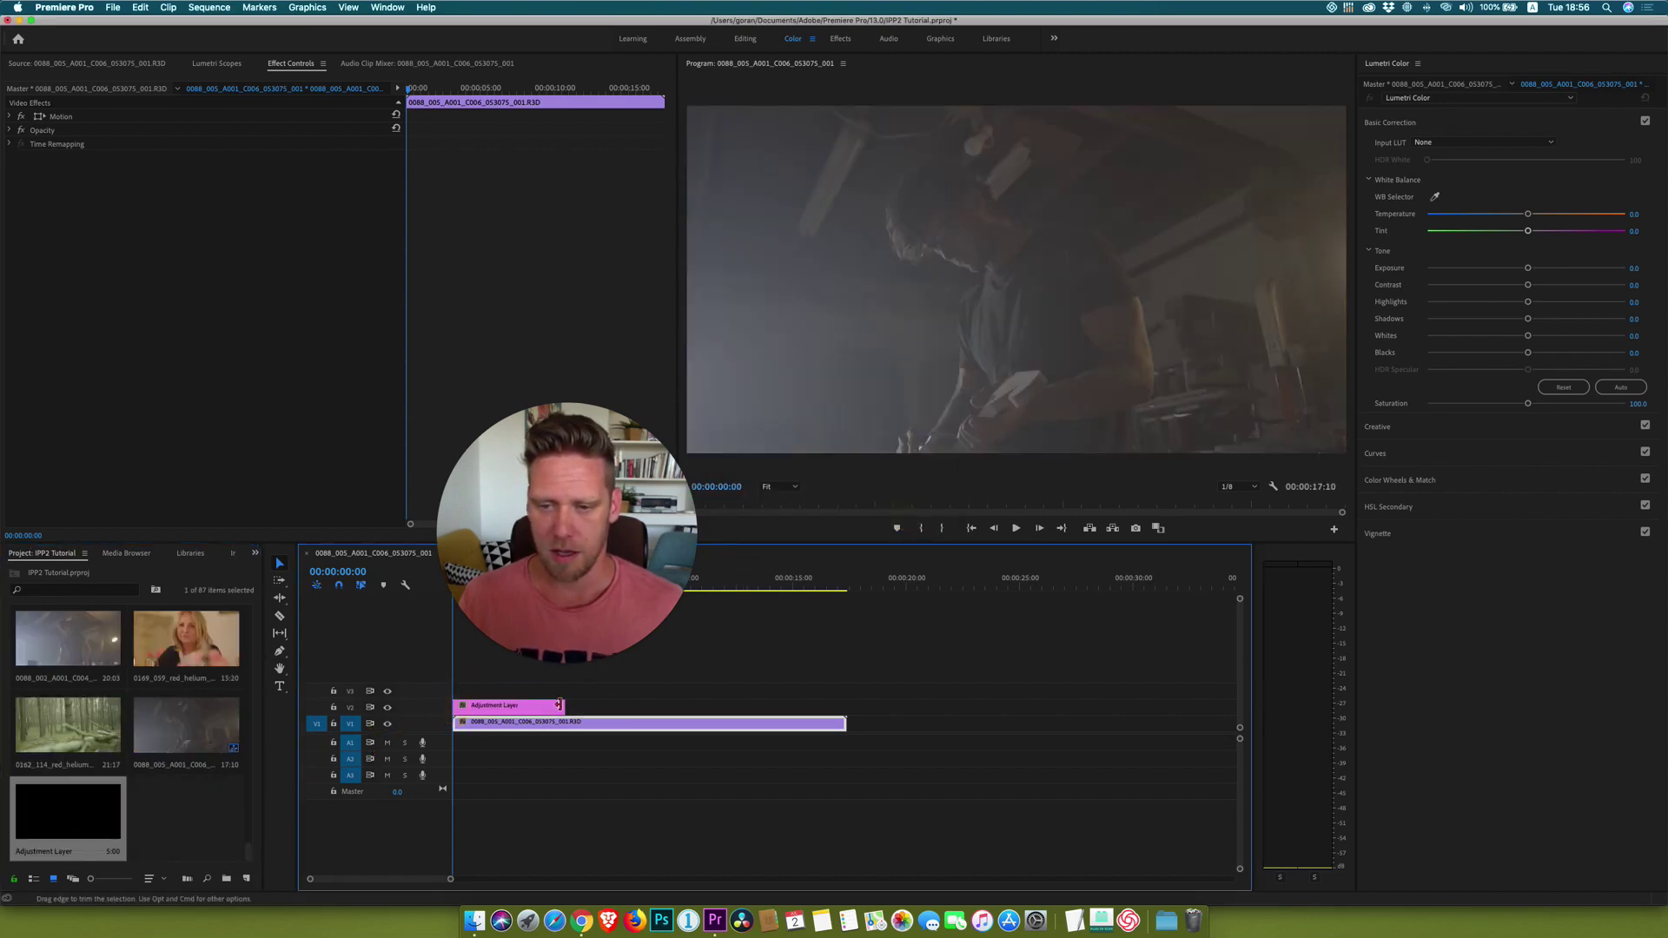
left_click_drag(565, 705, 847, 704)
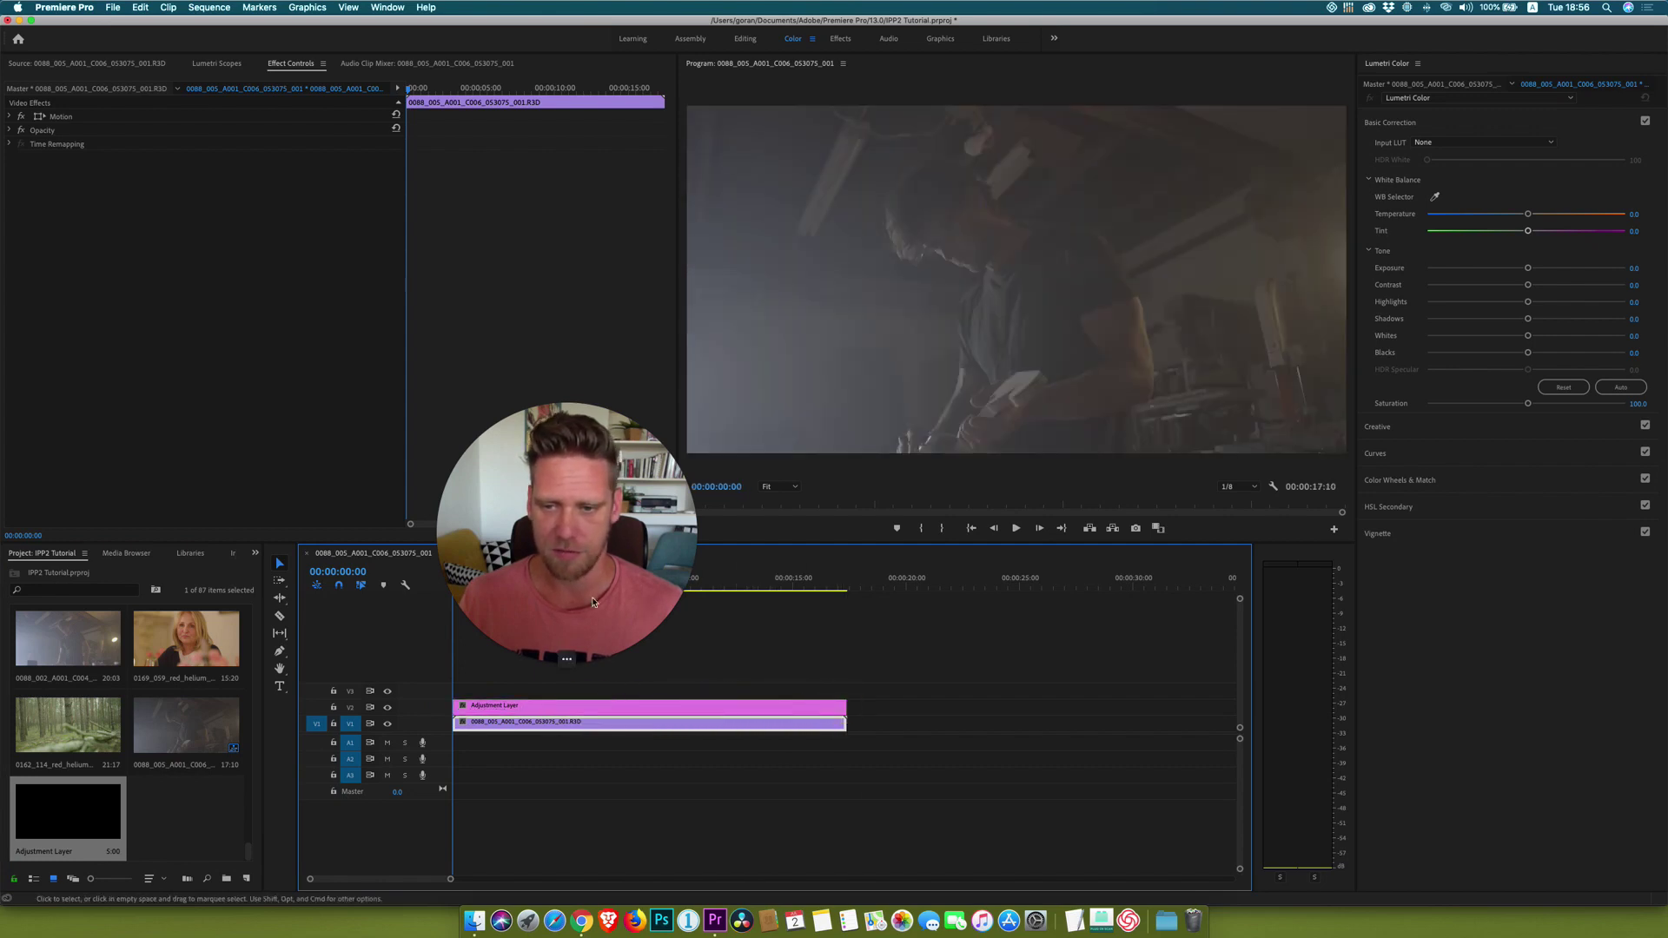
left_click_drag(591, 589, 571, 502)
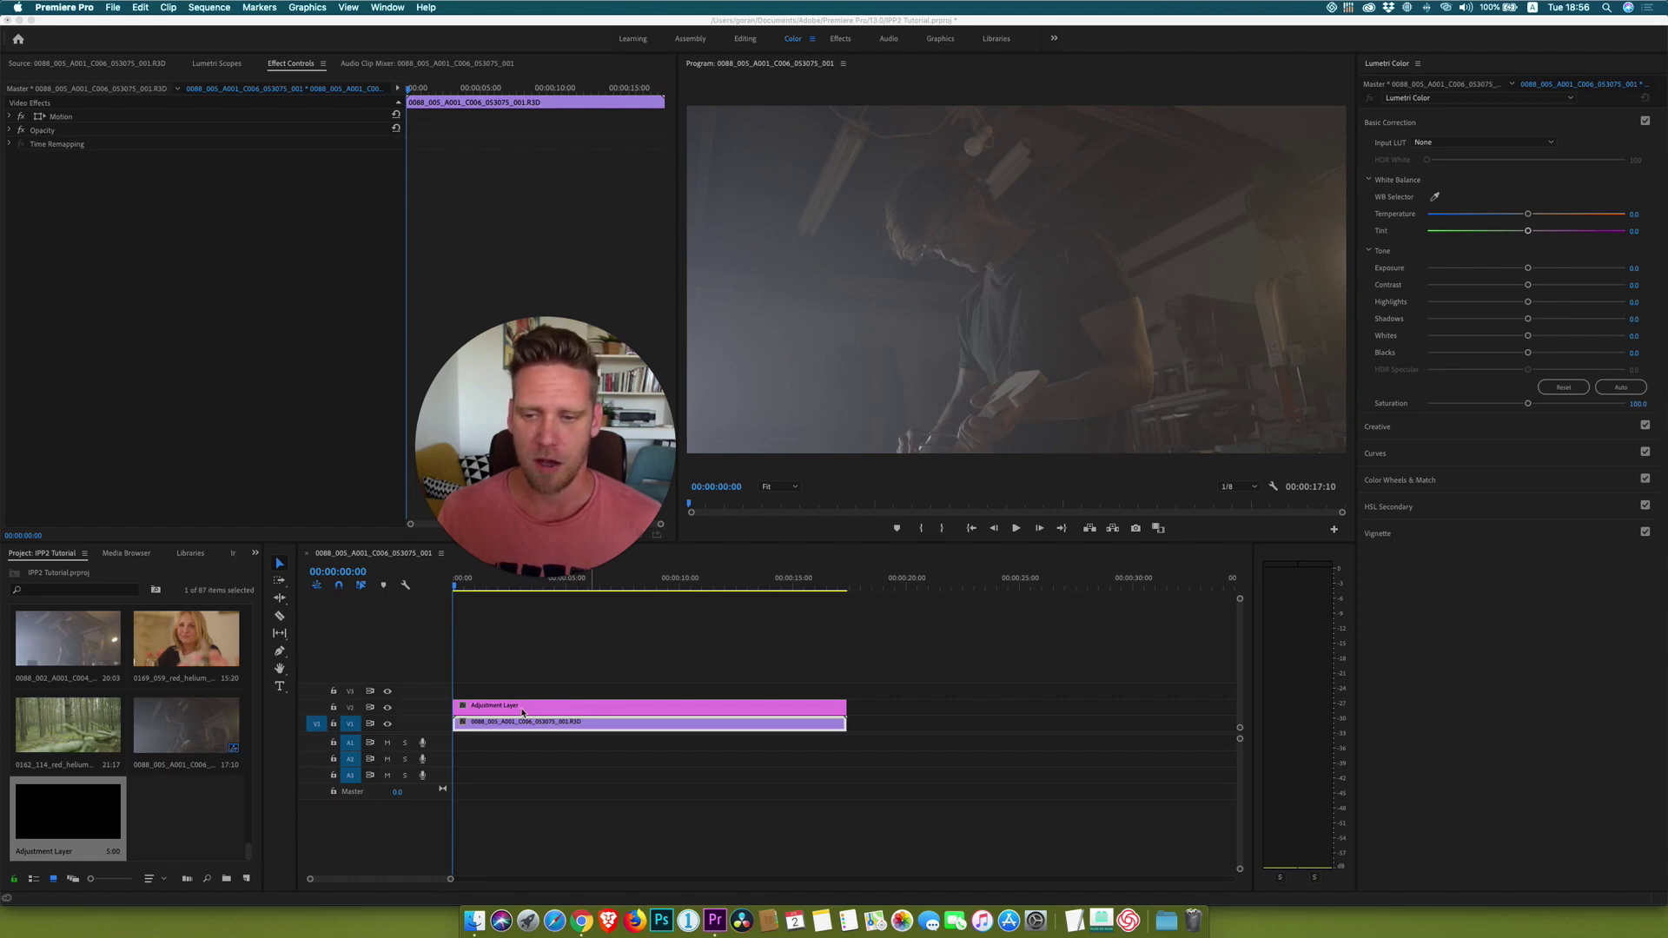
left_click_drag(523, 713, 506, 657)
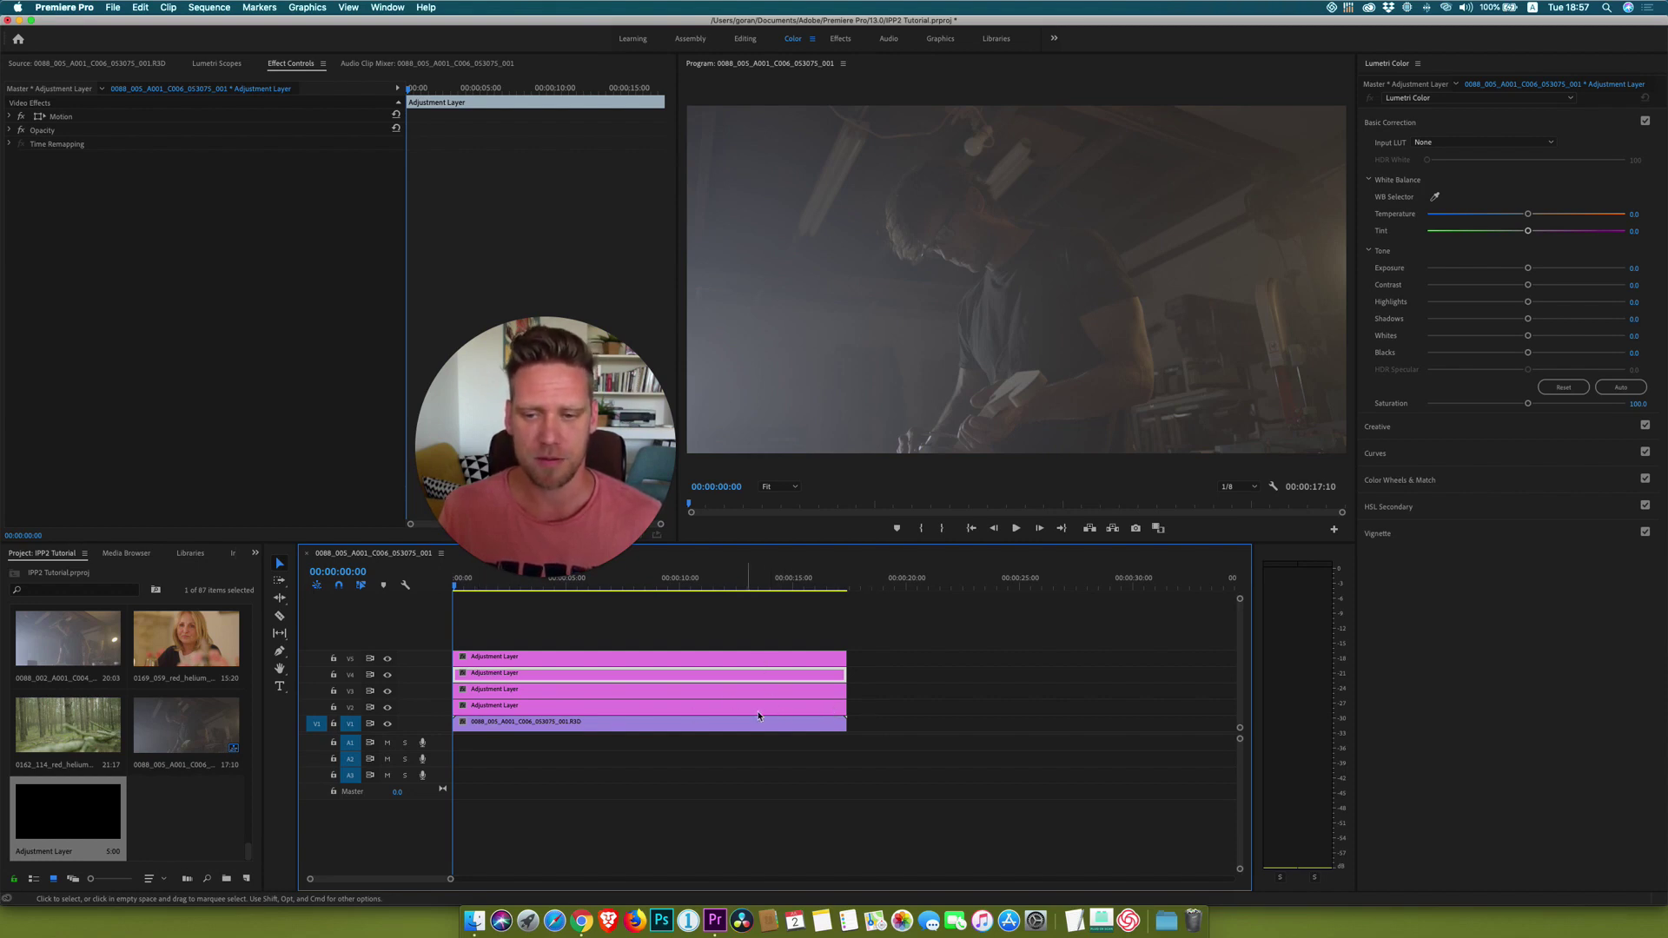
- Load the RWG_Log3G10 to REC709_BT1886 v1.13 cube from the Desktop's IPP2 Cubes SDR Core folder as Input LUT on the V5 adjustment layer
left_click(797, 659)
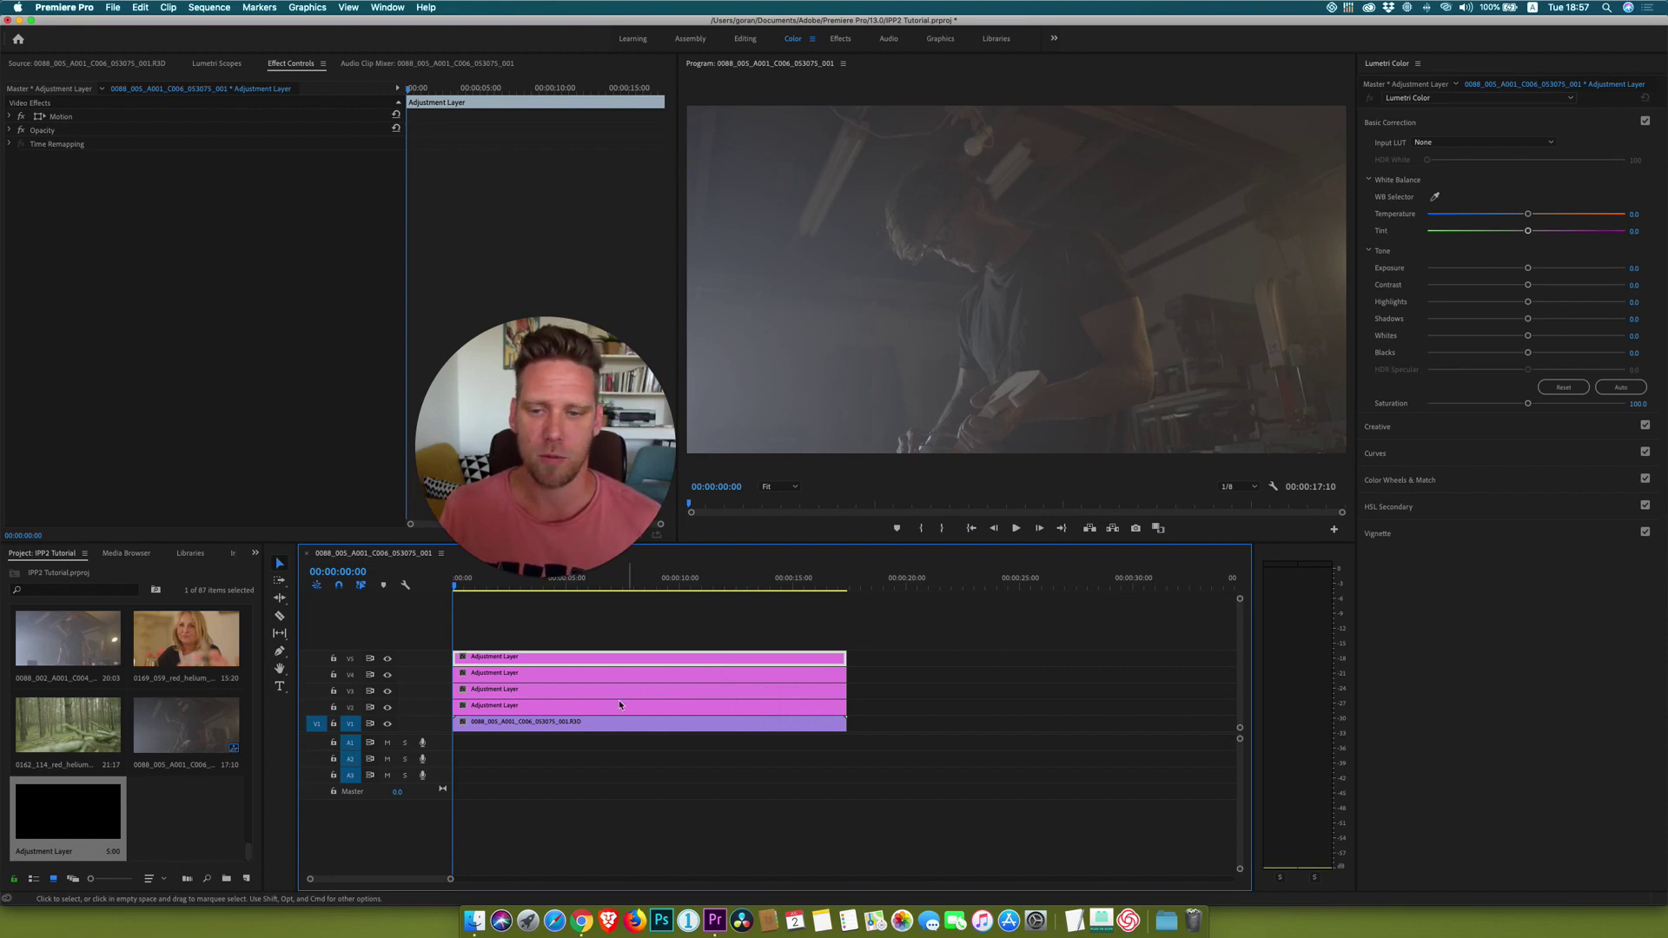
left_click(498, 709)
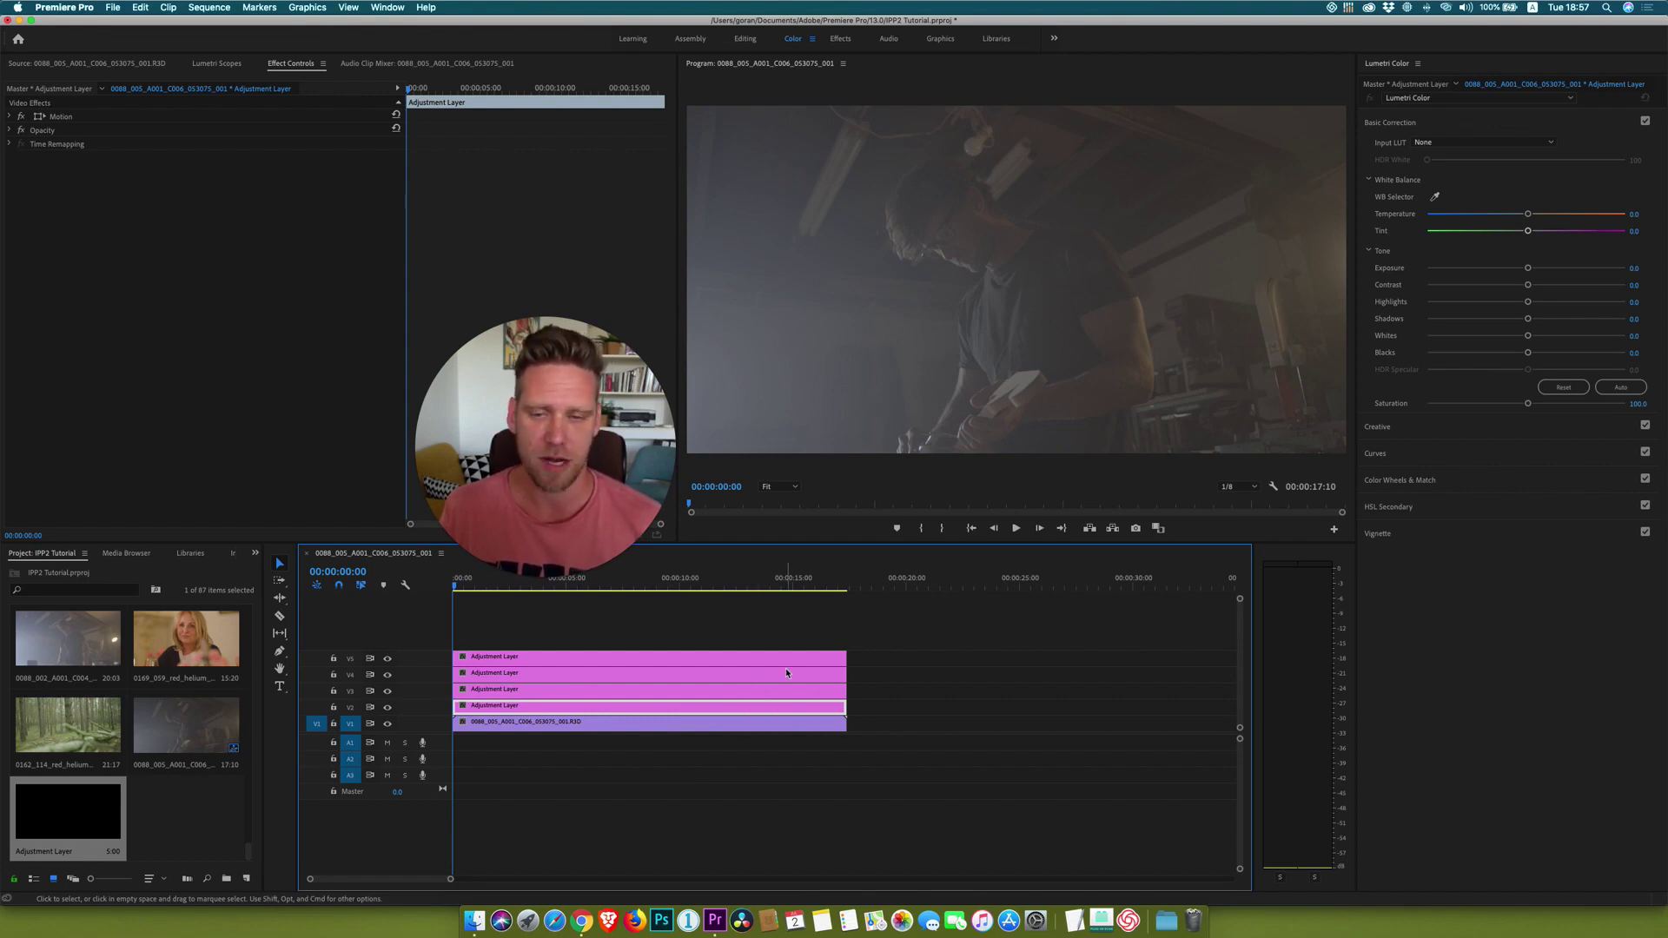
left_click(543, 659)
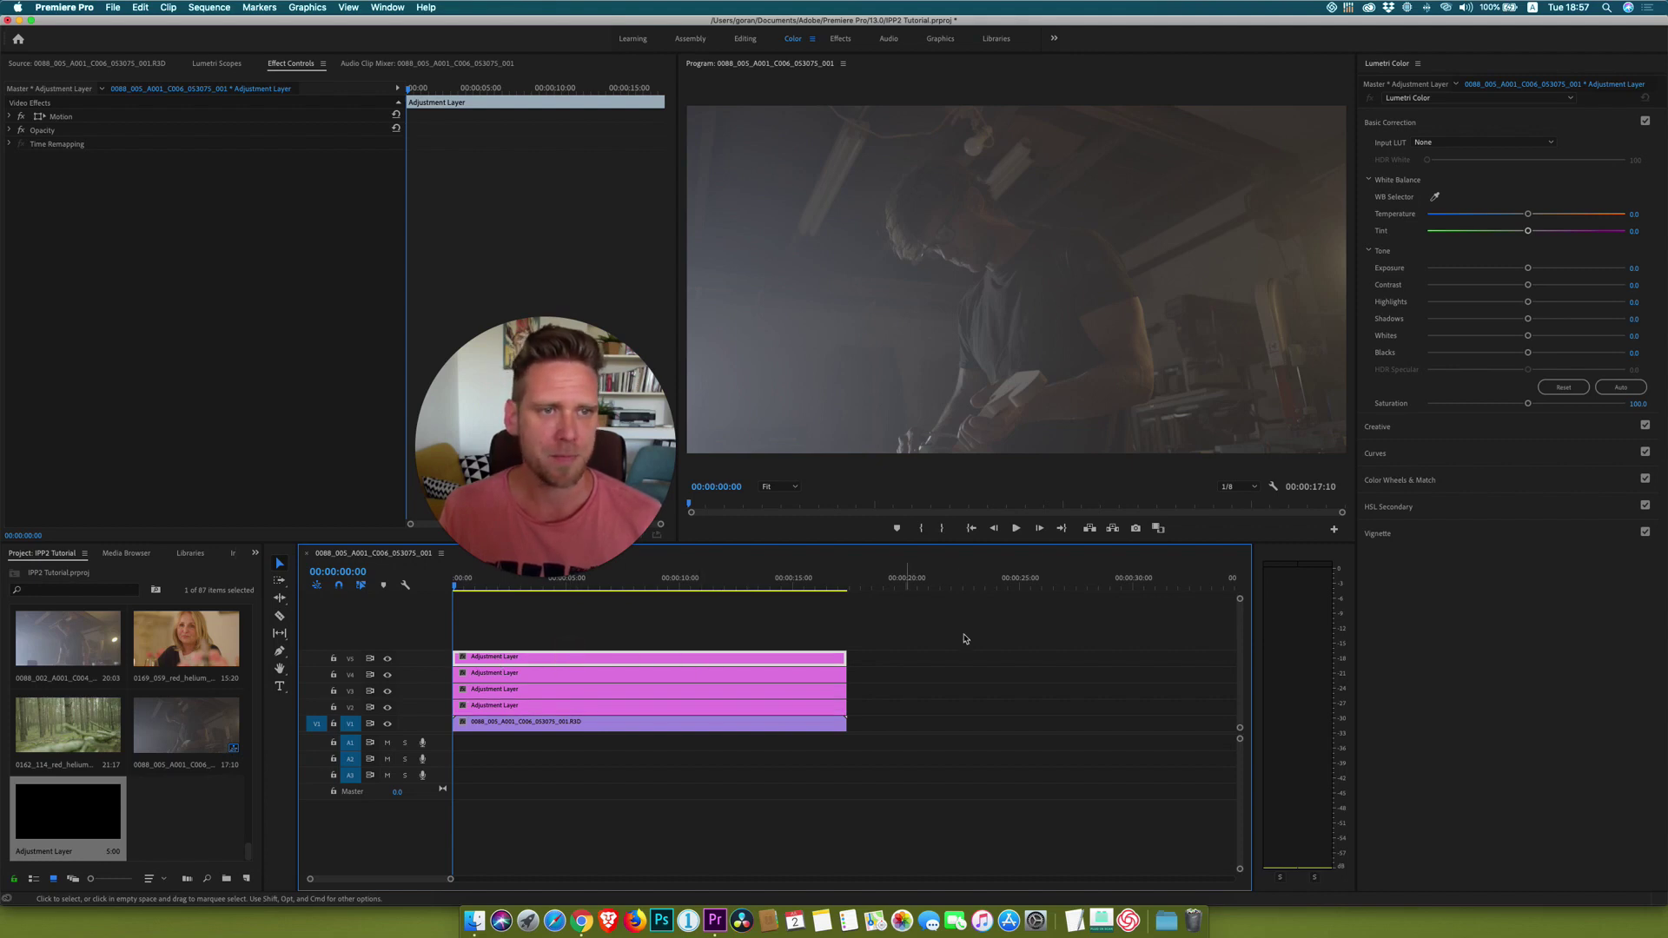
left_click(1434, 143)
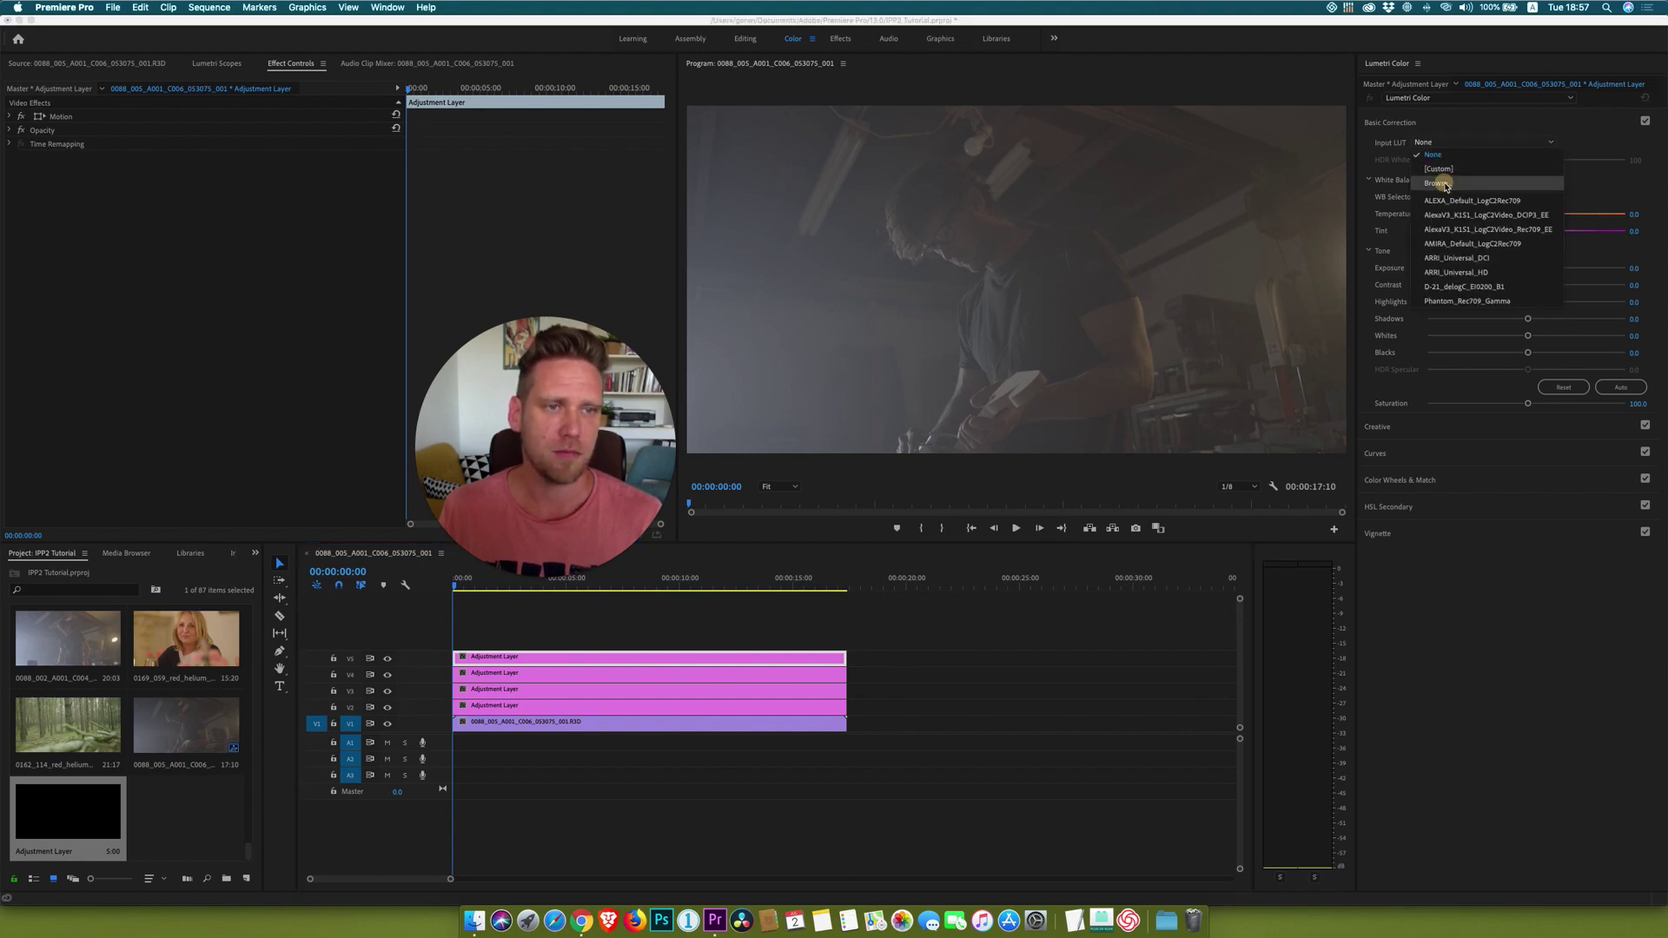
left_click(1446, 185)
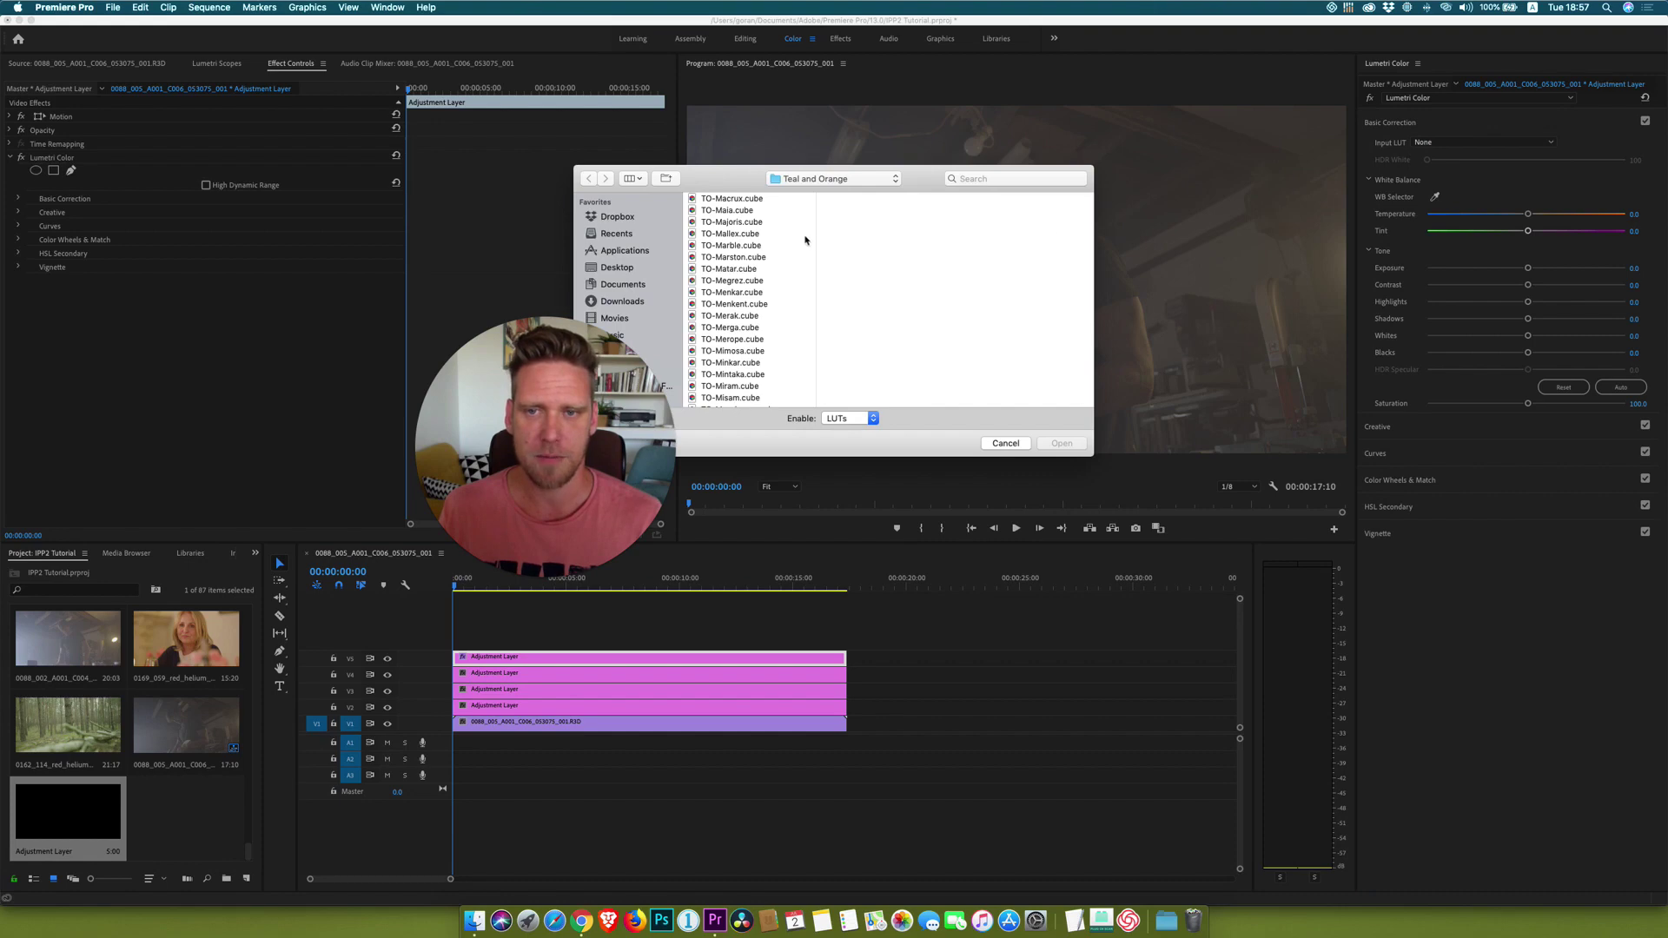
left_click(623, 270)
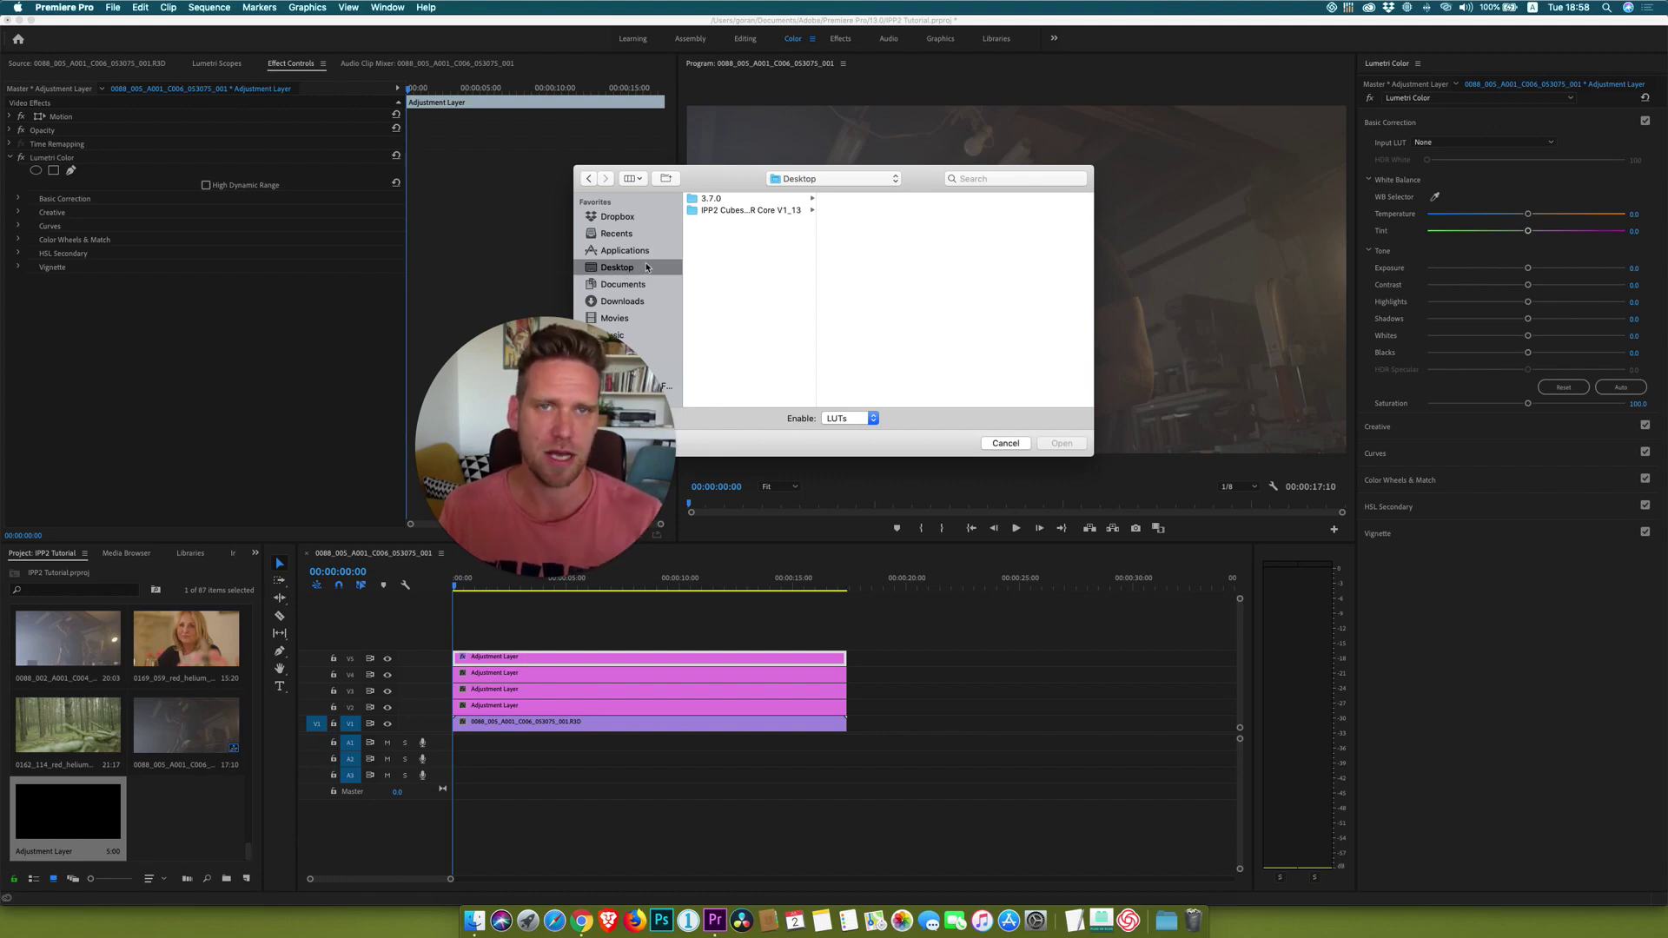
left_click(732, 212)
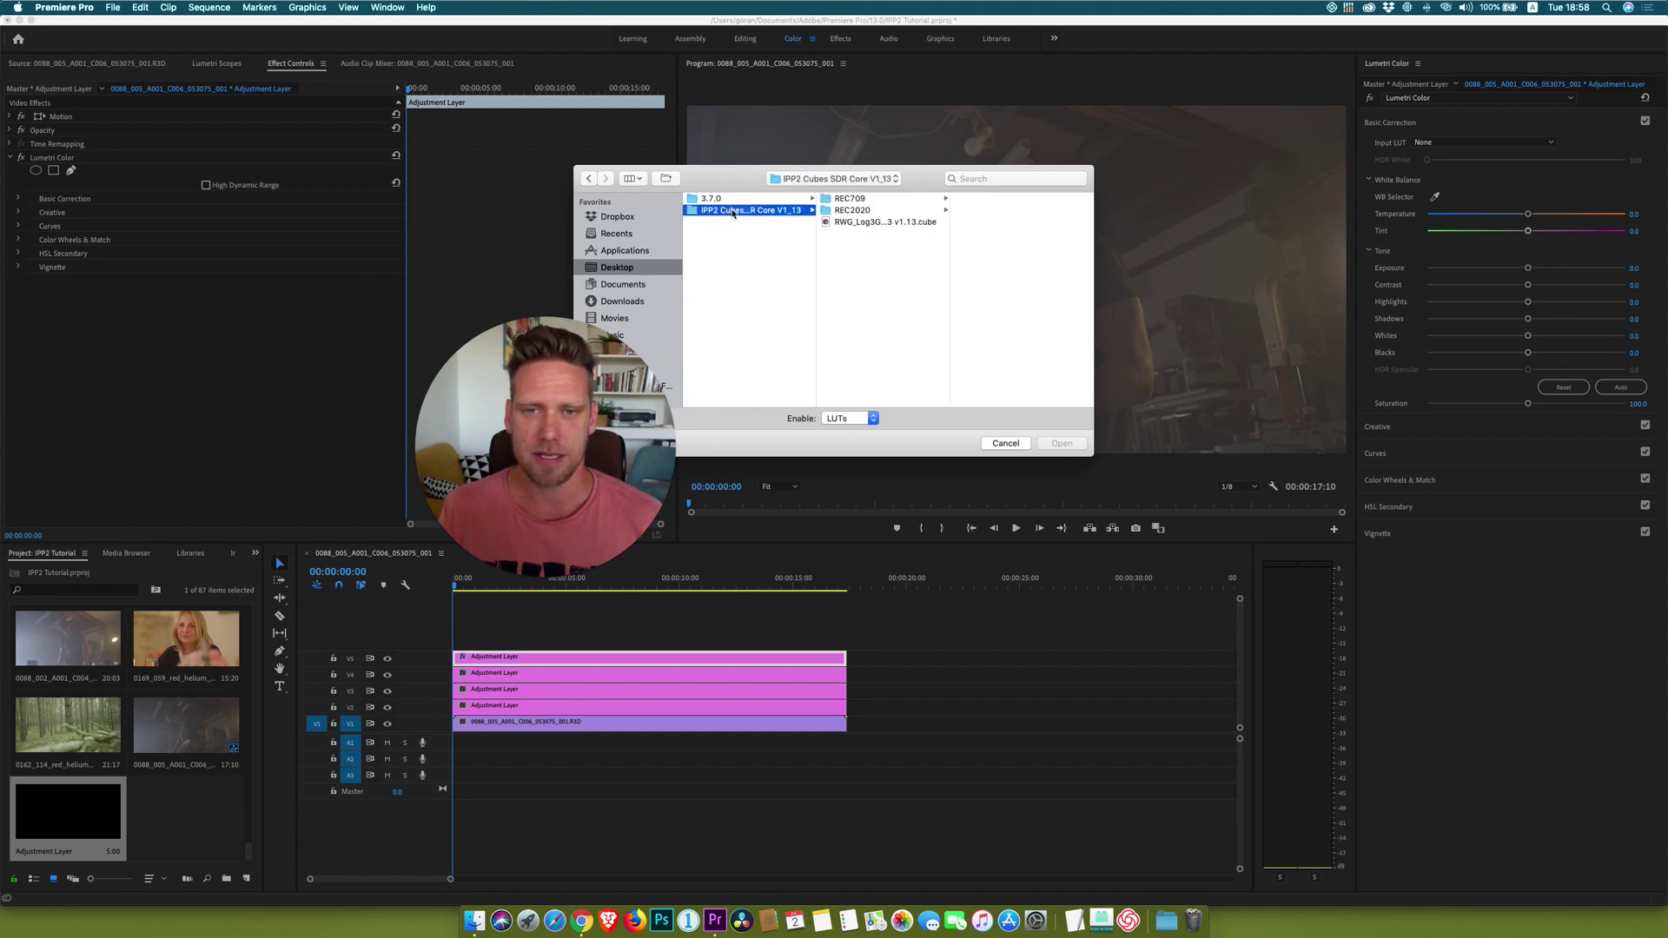
left_click(863, 224)
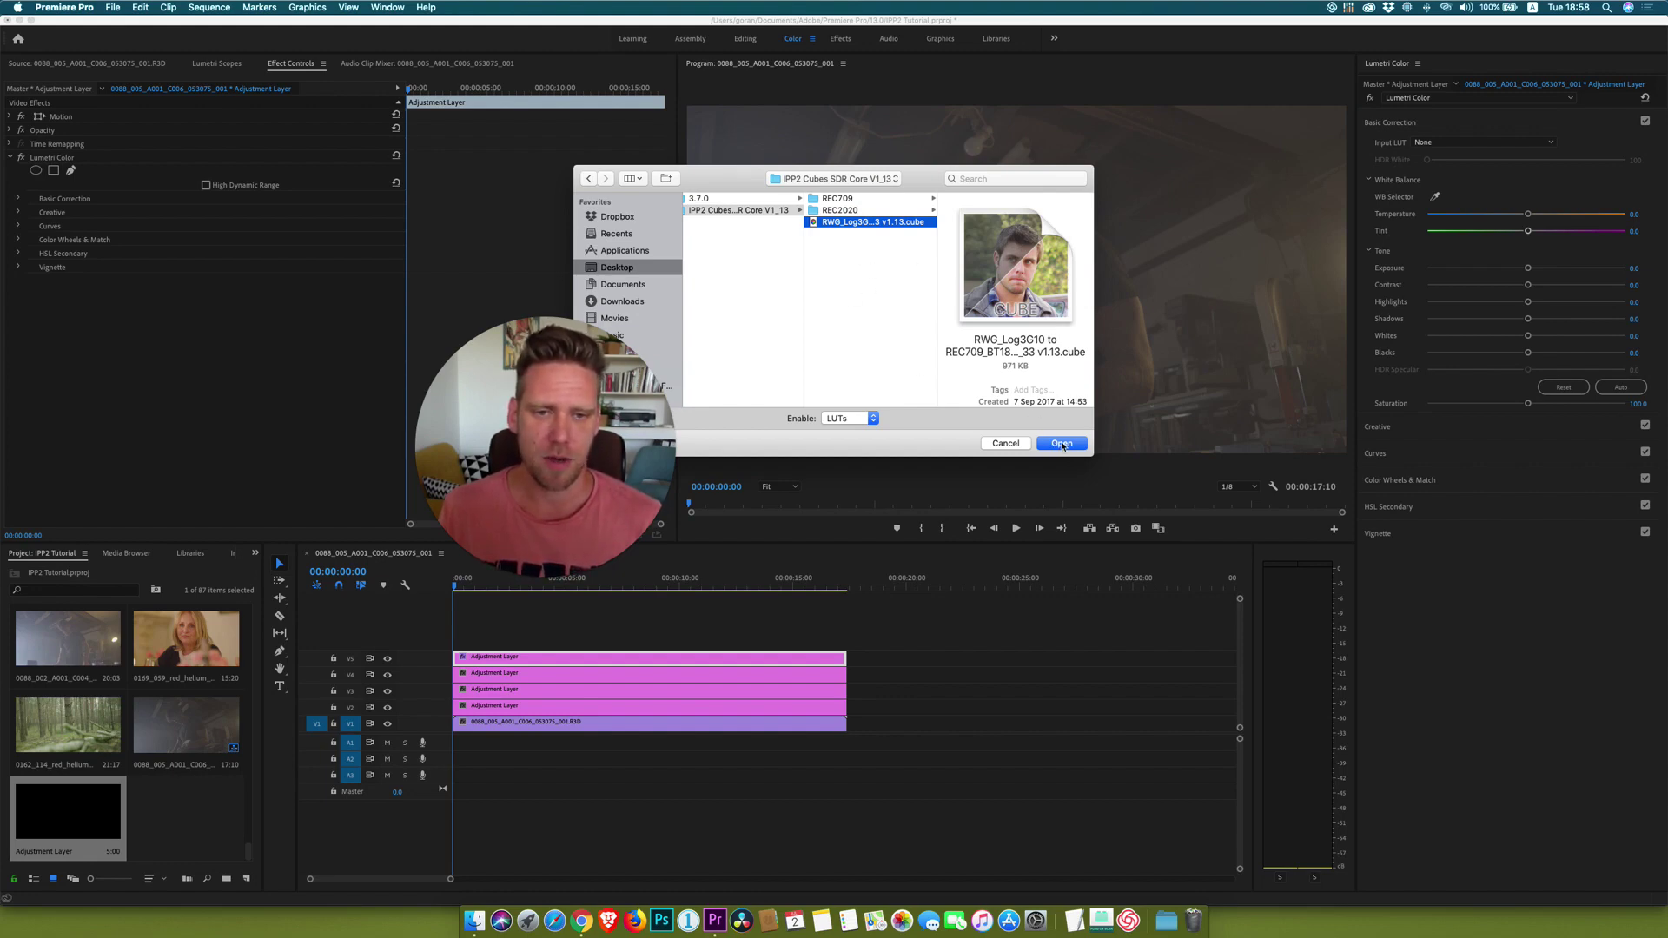
left_click(1062, 444)
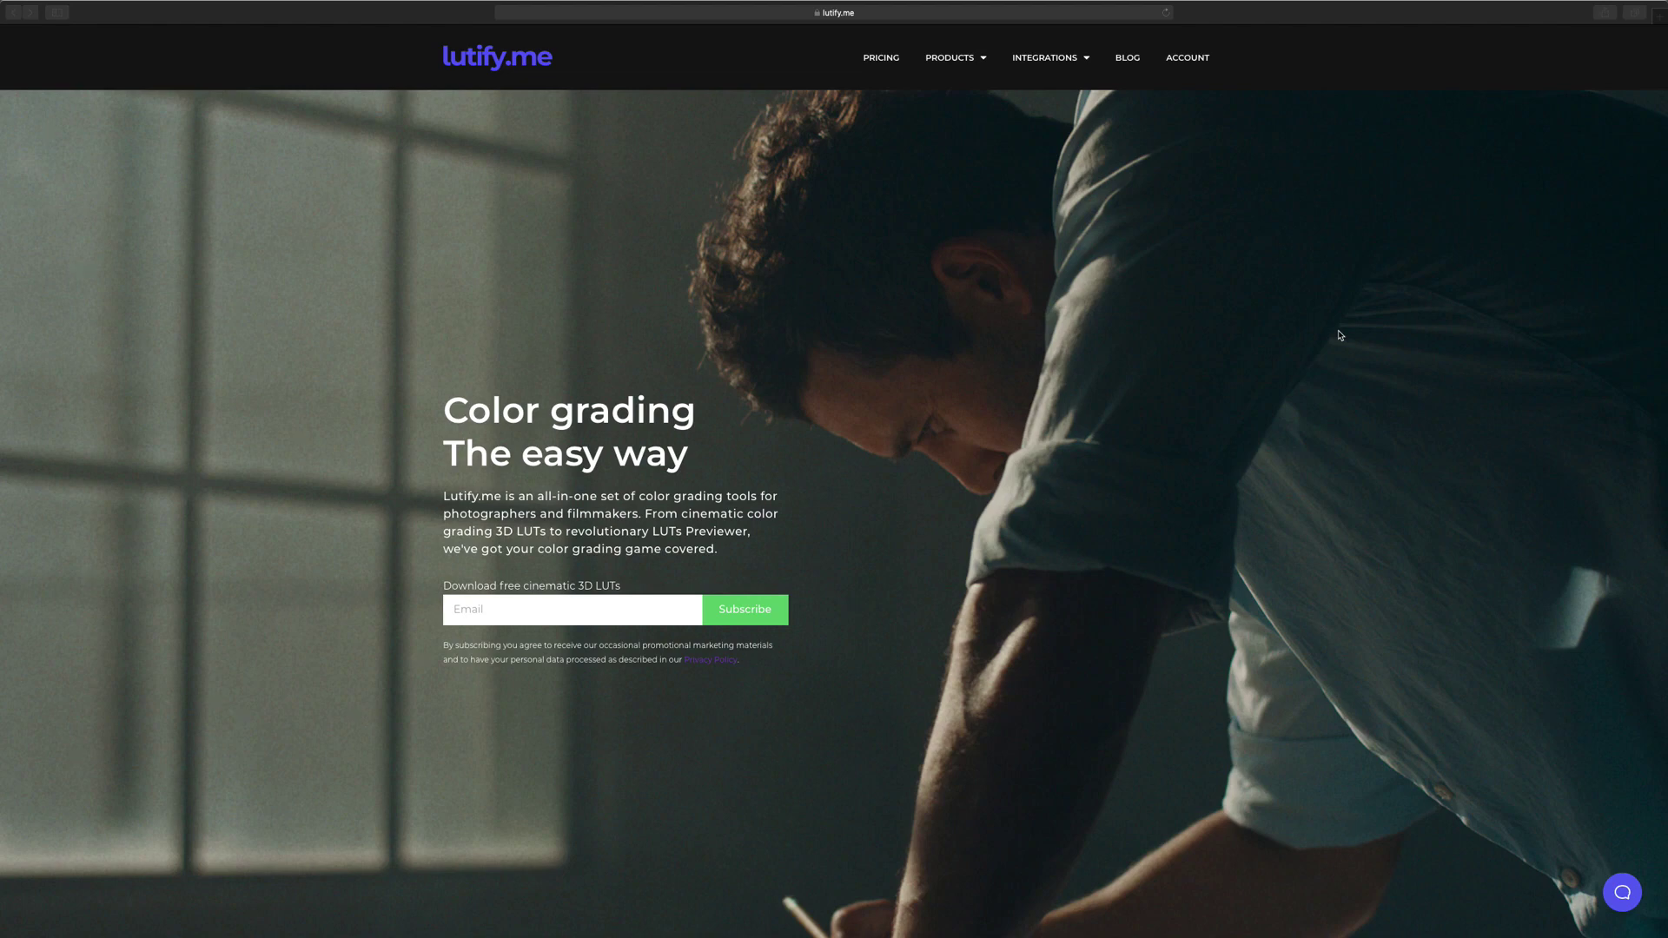
- On the lutify.me website in the browser, open the RED IPP2 integration page and review its LUT package and workflow sections
left_click(1047, 71)
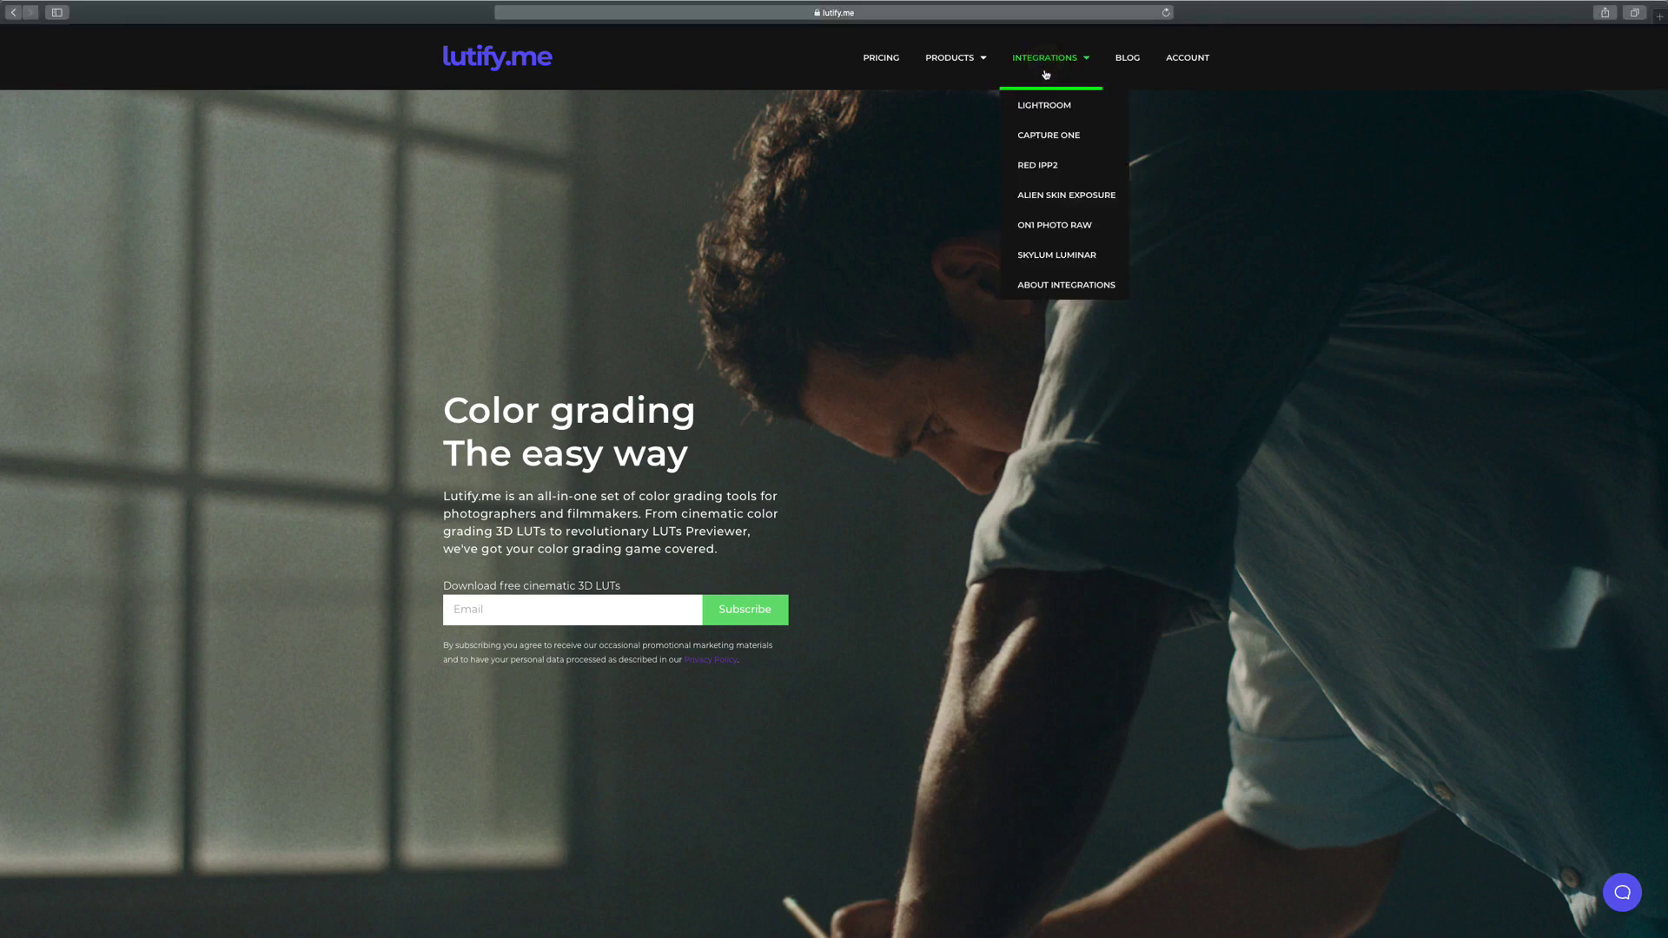
left_click(1047, 165)
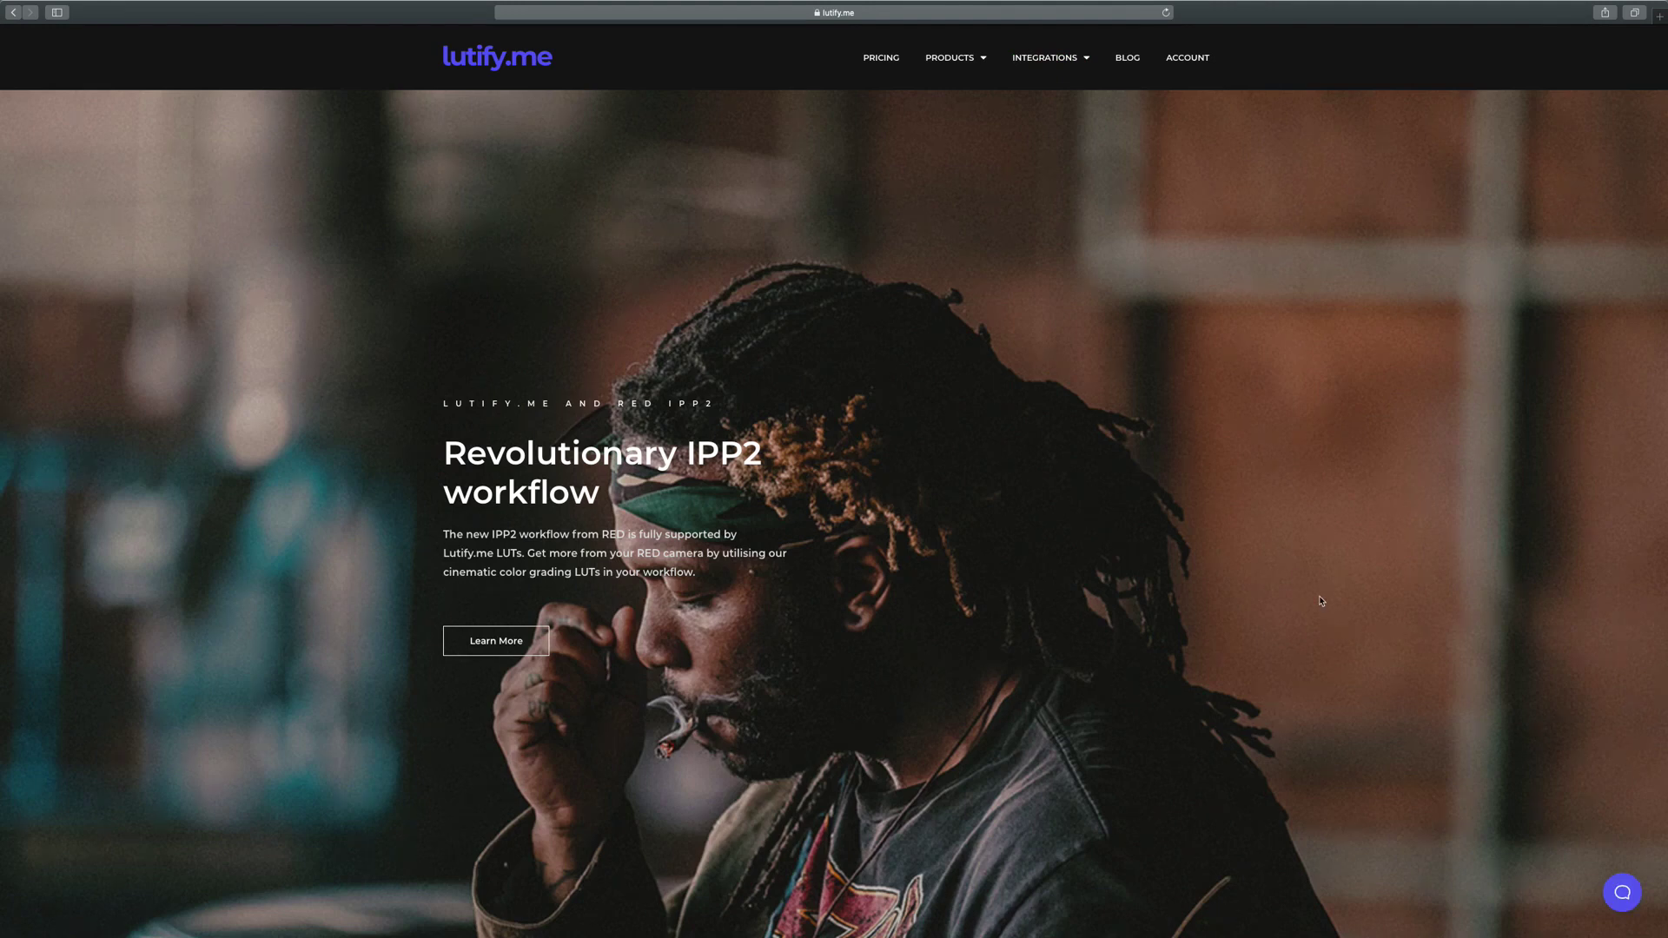
scroll(1320, 601, "down", 2)
scroll(1321, 601, "down", 10)
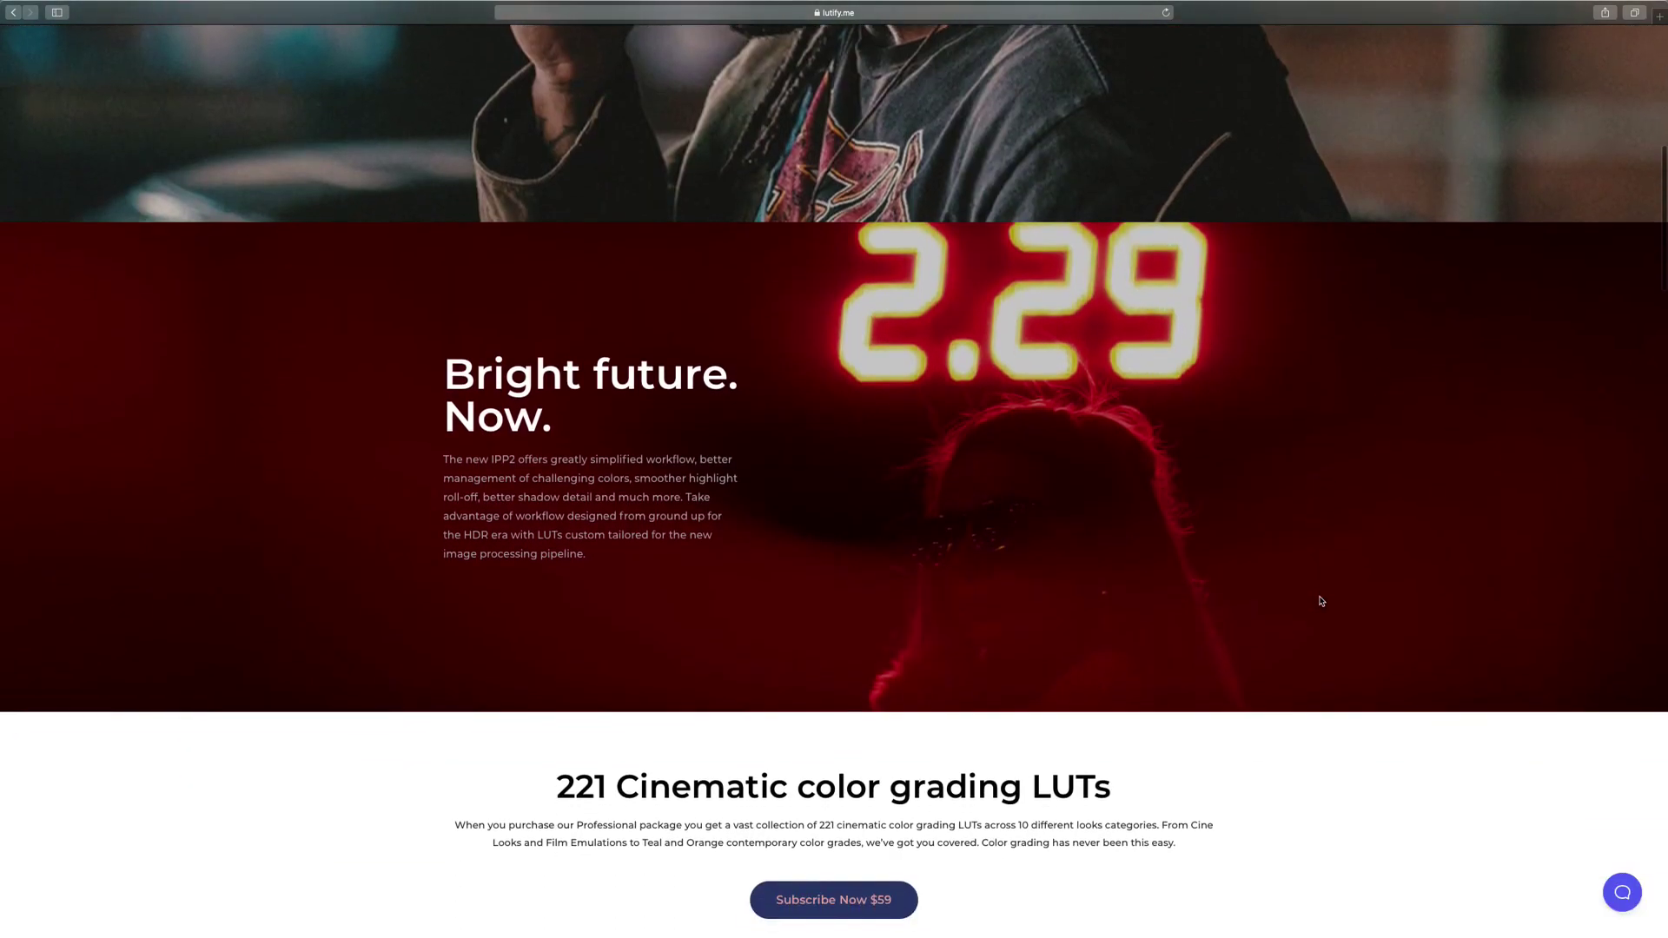
scroll(1321, 601, "down", 12)
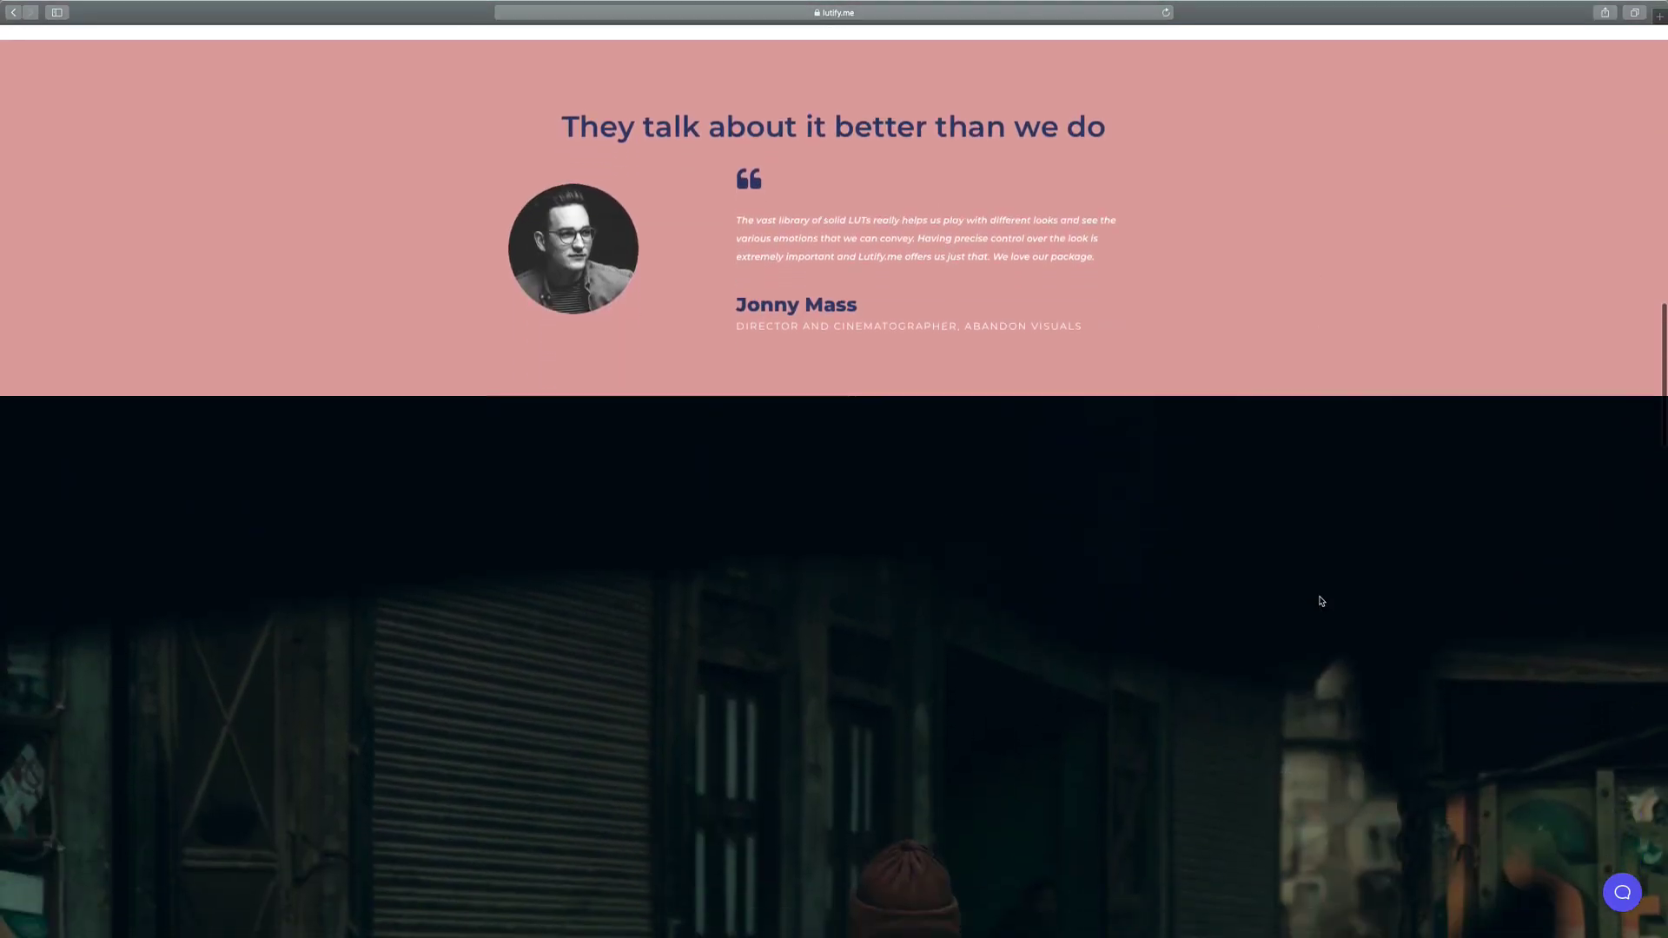
scroll(1321, 601, "down", 14)
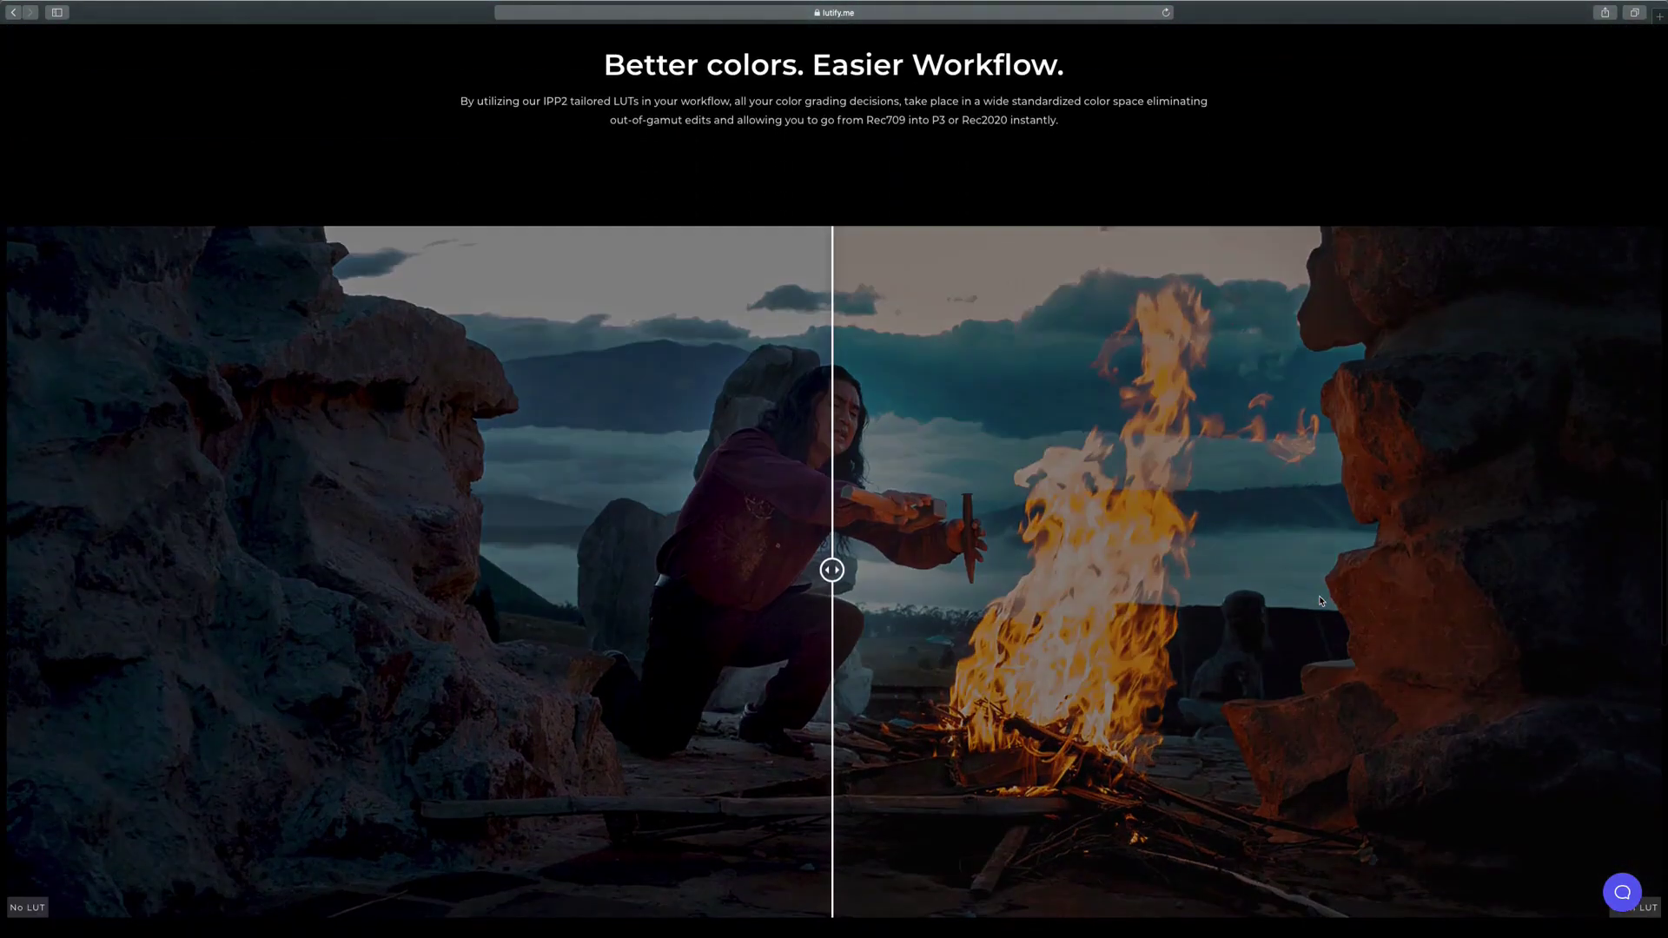
scroll(1321, 601, "down", 6)
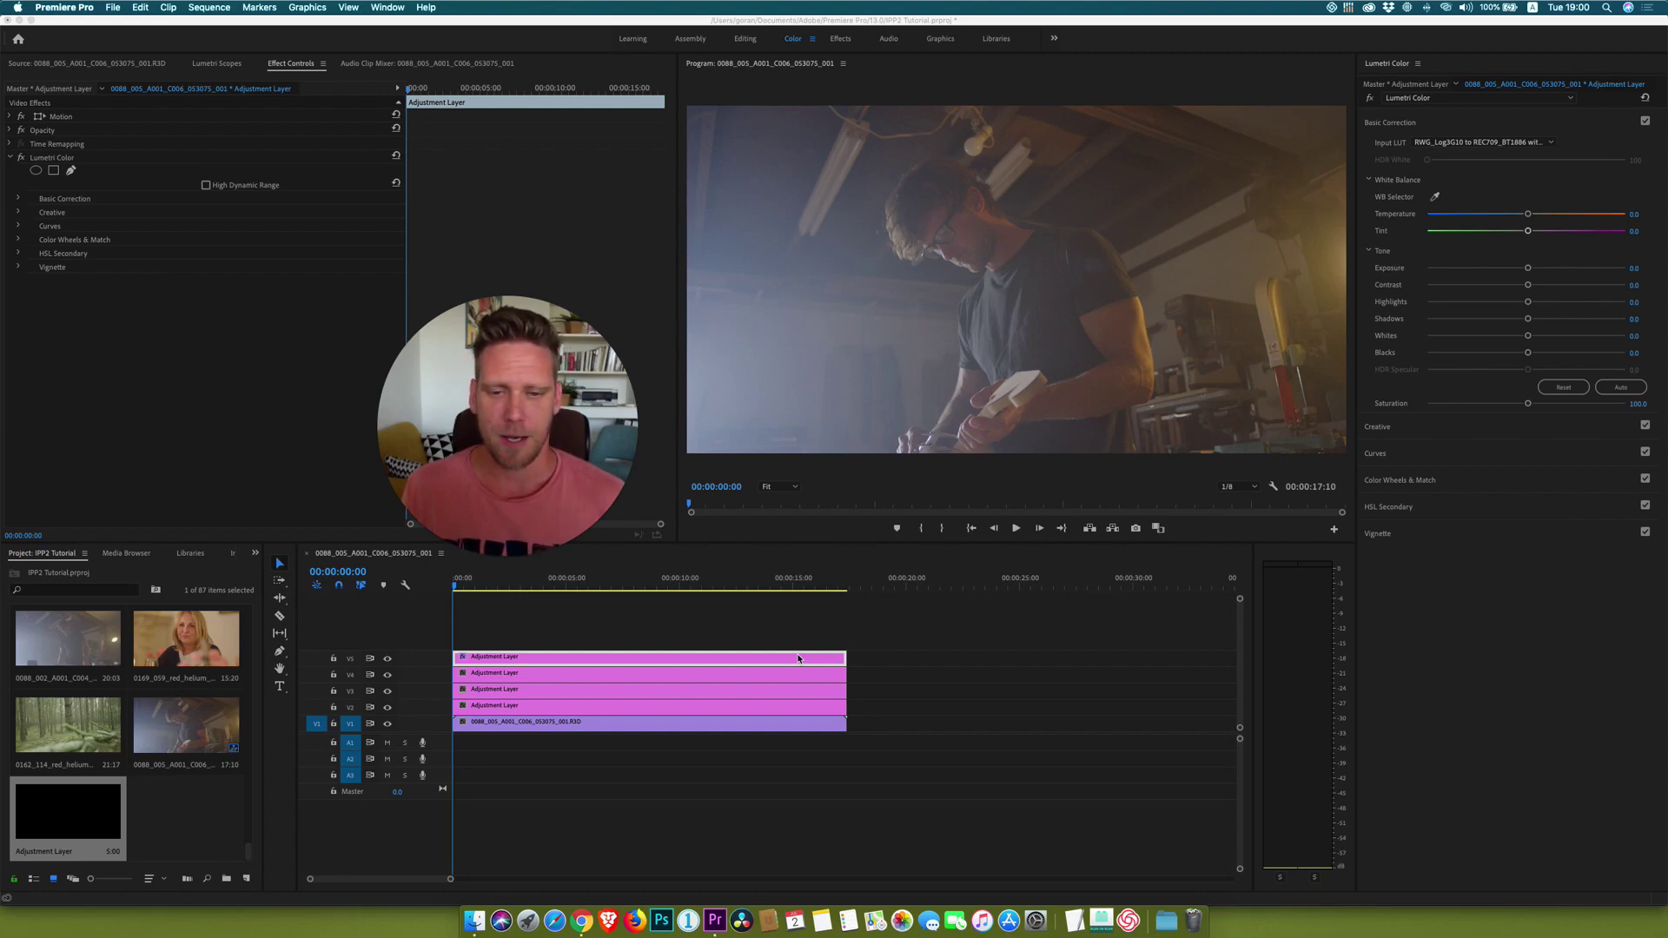
- Select the V3 adjustment layer and start browsing for a custom creative Look file
left_click(696, 695)
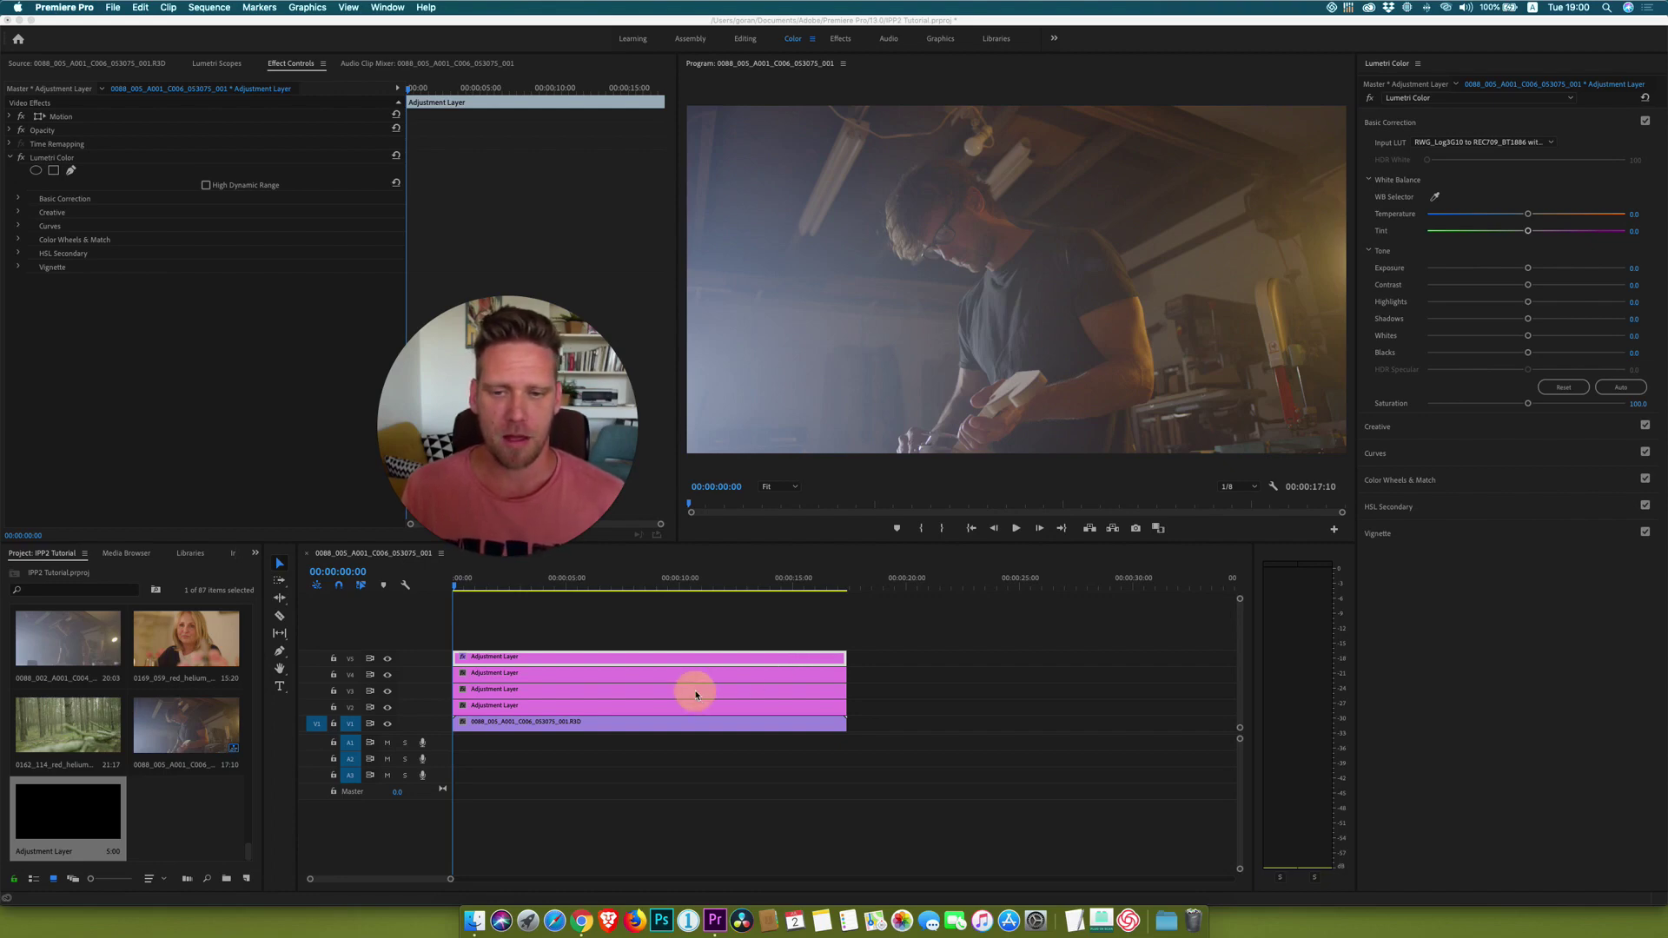
left_click(696, 695)
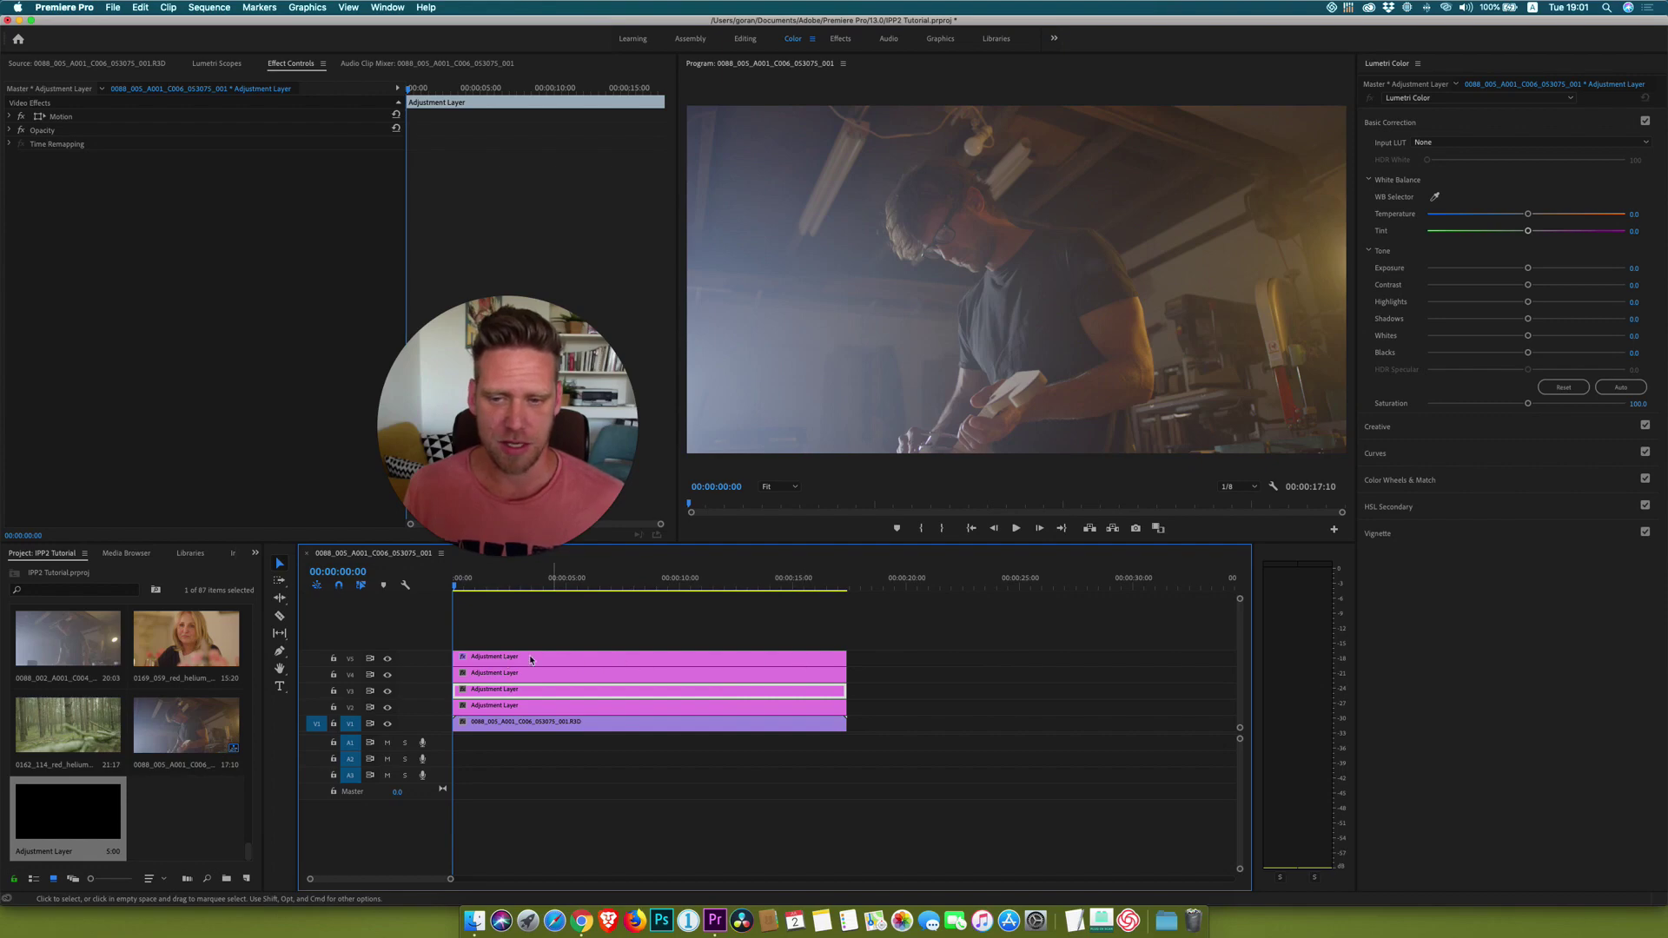
left_click(558, 660)
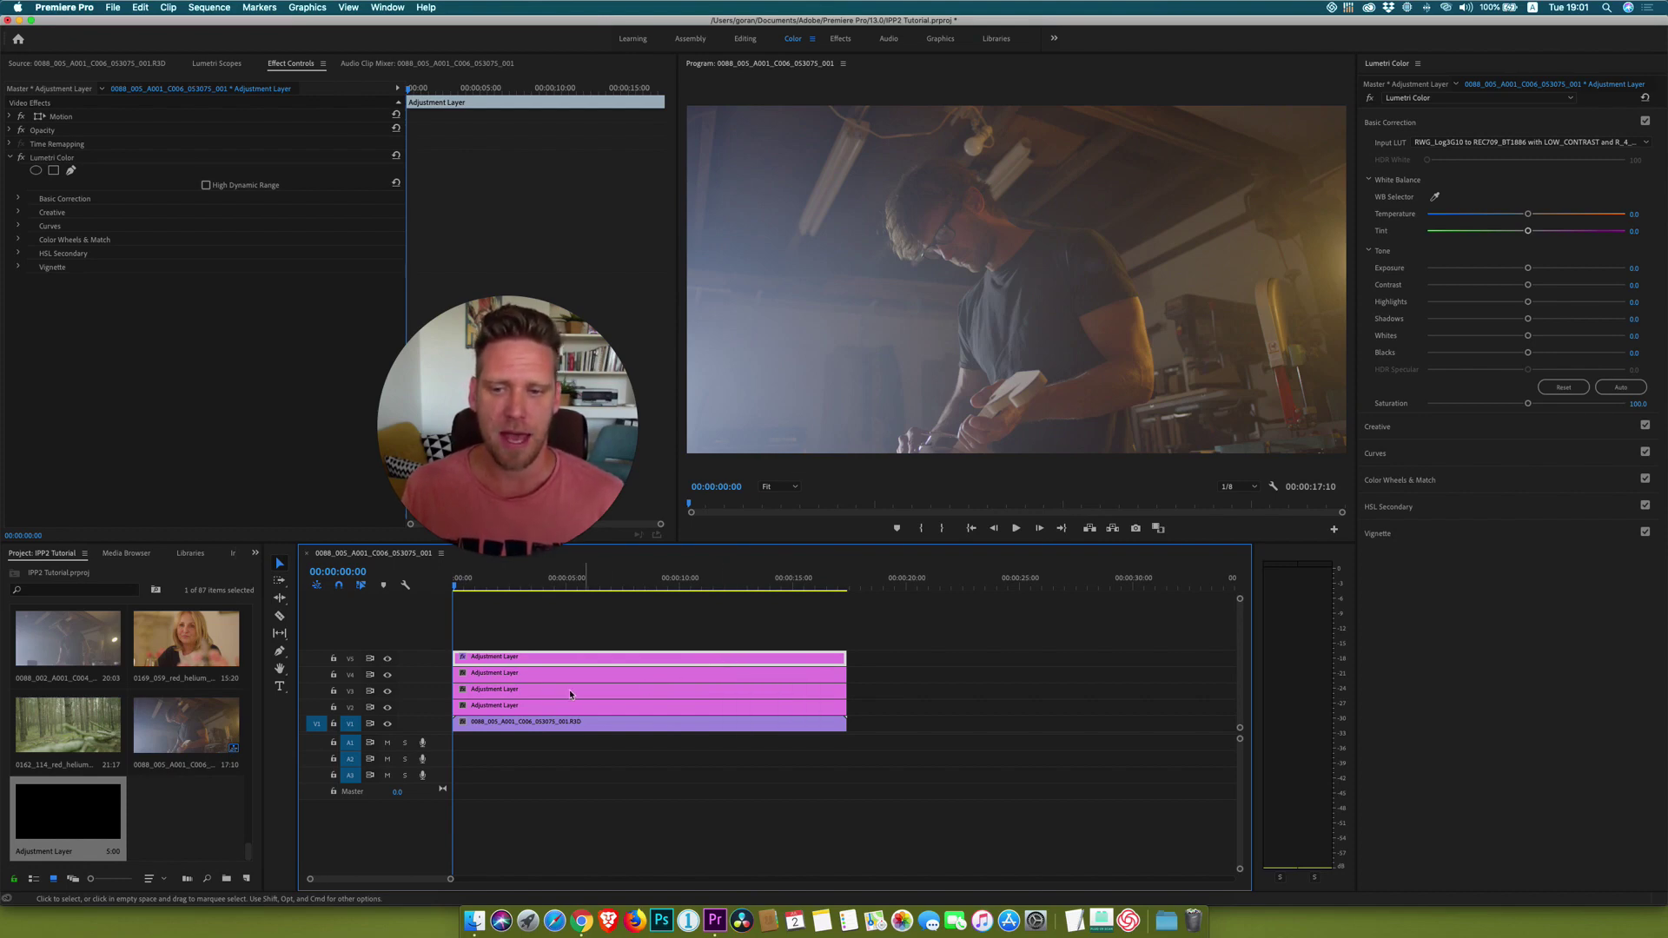
left_click(516, 692)
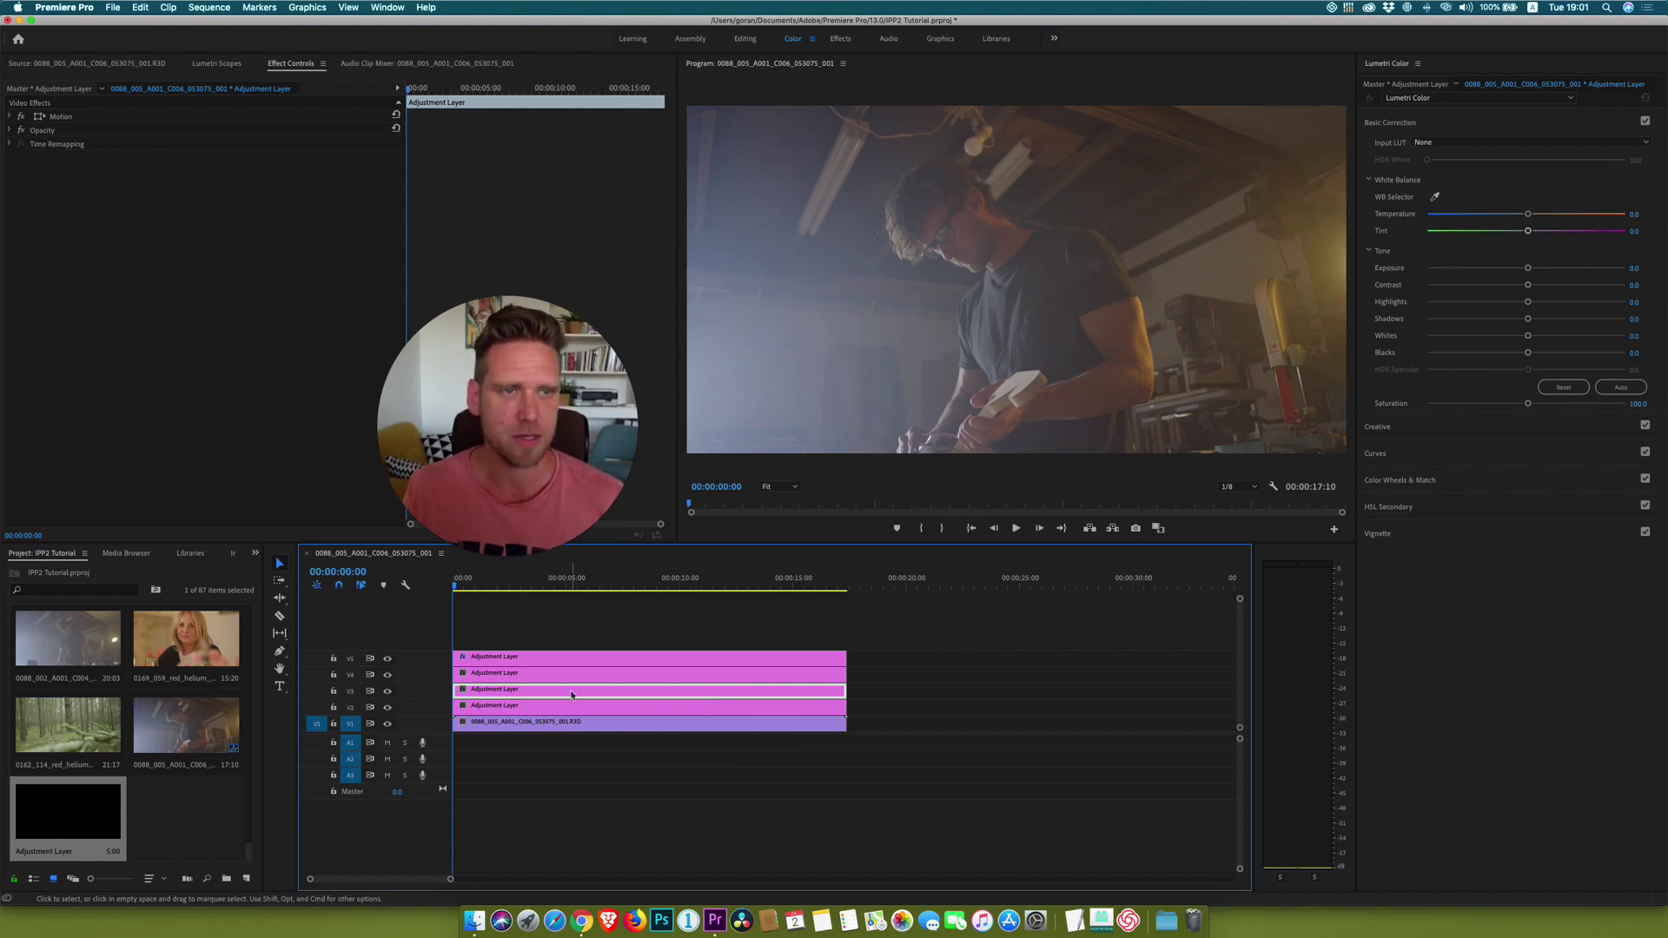
left_click(1391, 428)
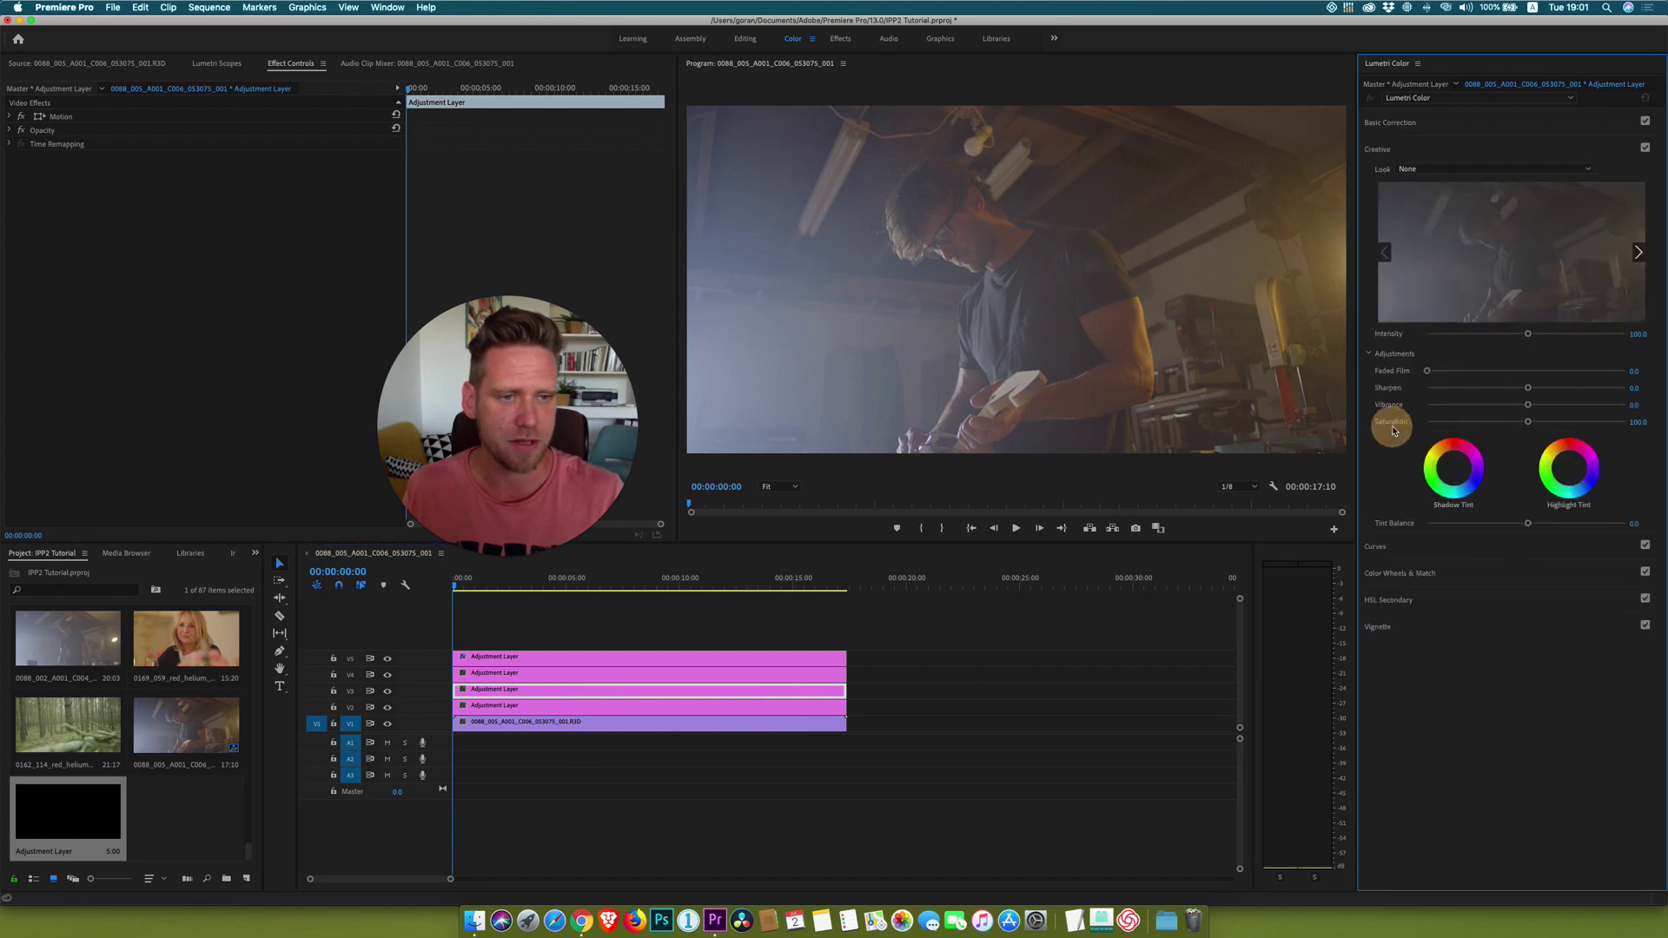
left_click(1414, 172)
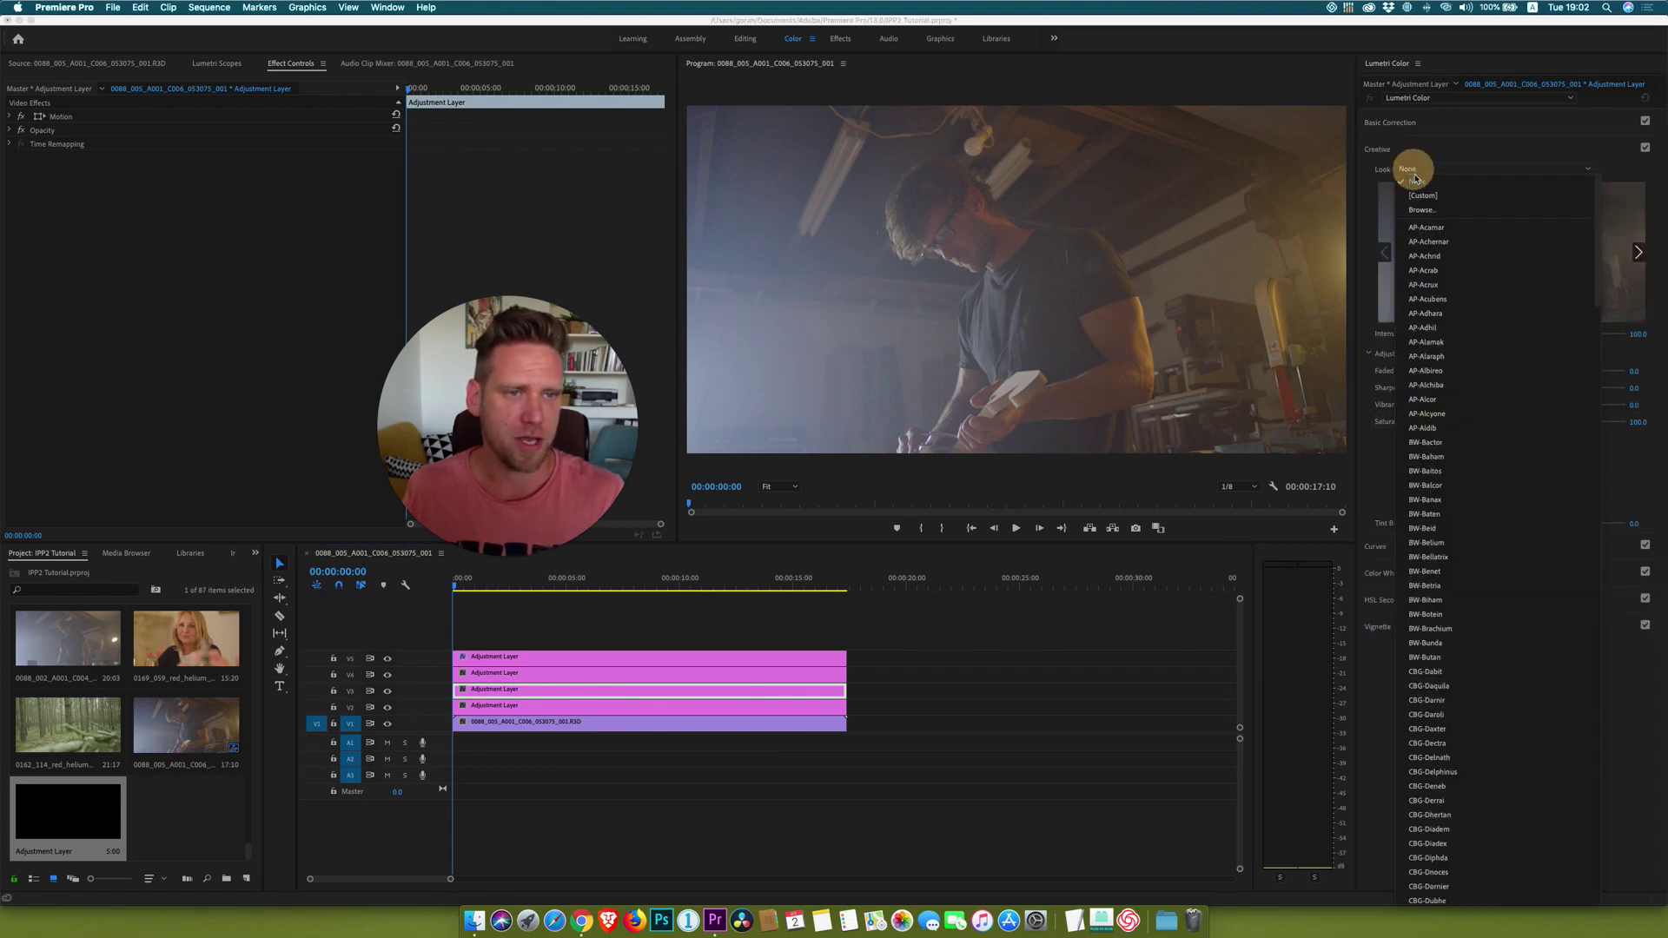
left_click(1422, 211)
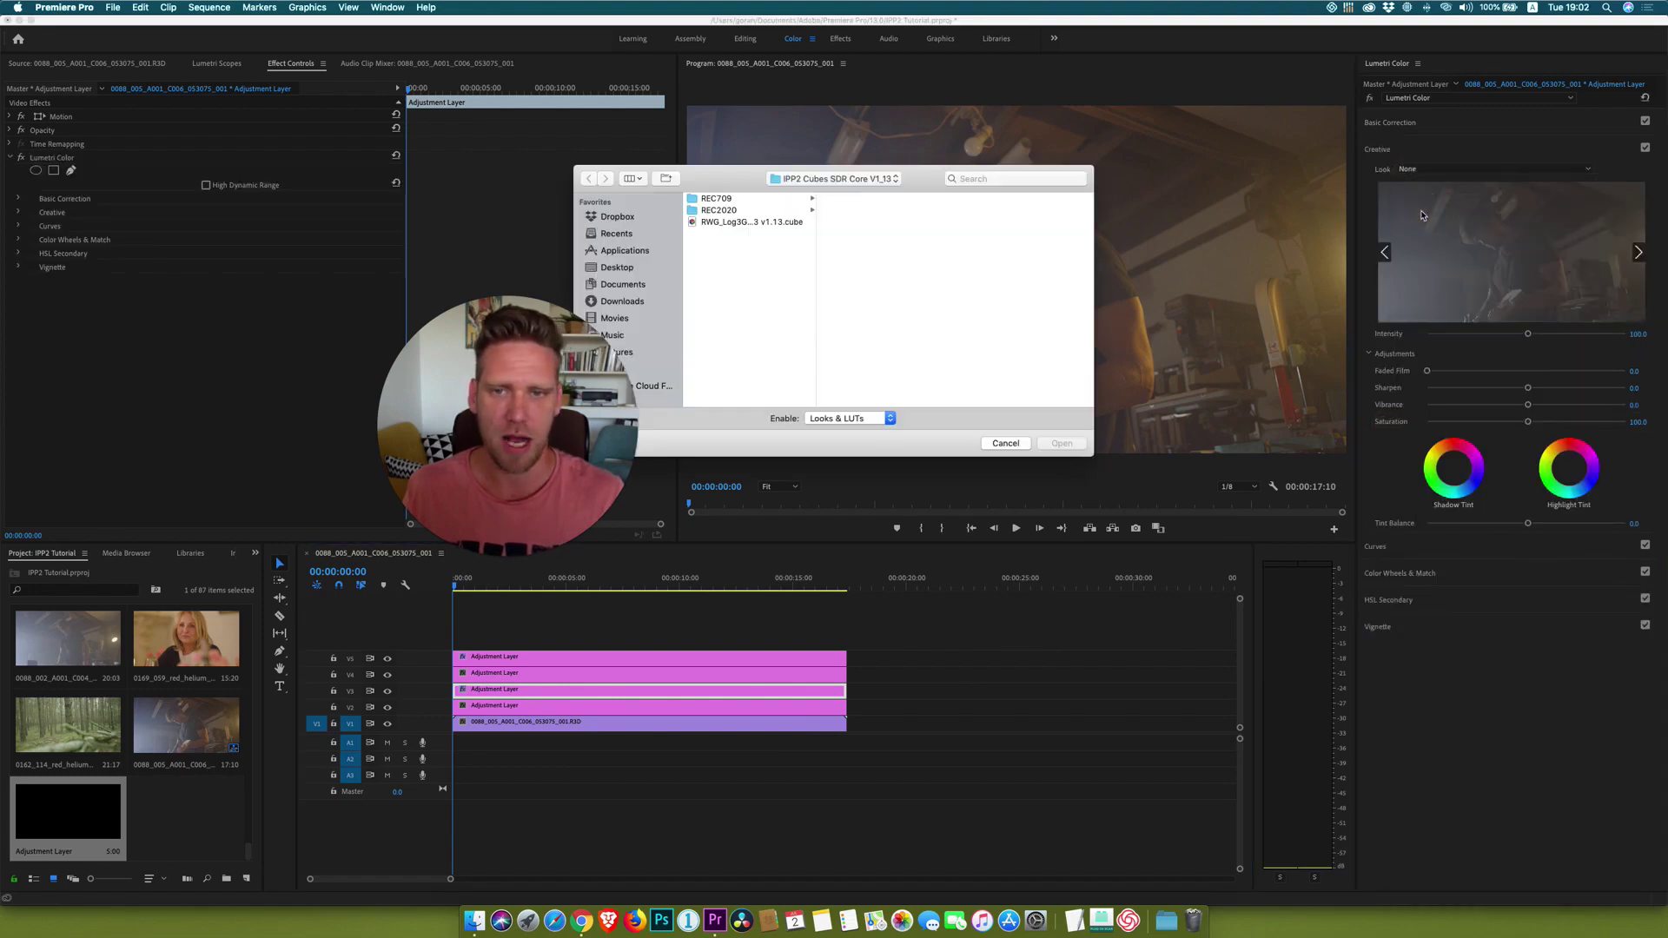
- Load TO-Mimosa.cube from the Desktop's 3.7.0 package, under 3D LUTs, Color Grading LUTs, RED IPP2, Teal and Orange, as the V3 layer's Look
left_click(617, 268)
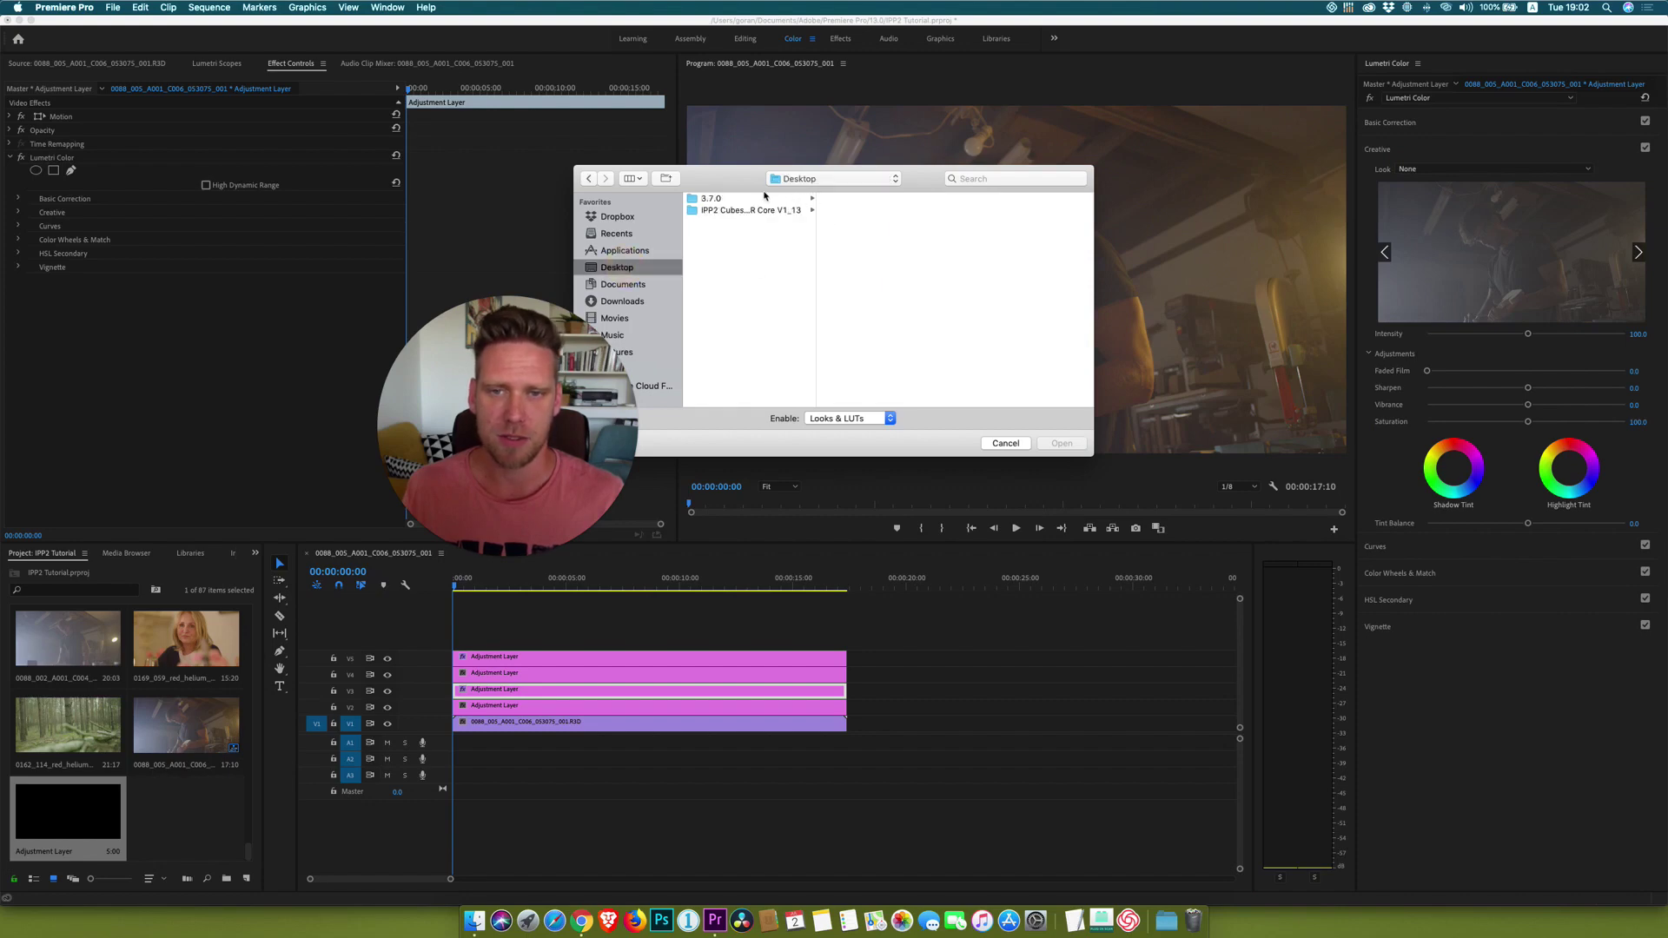
left_click(719, 199)
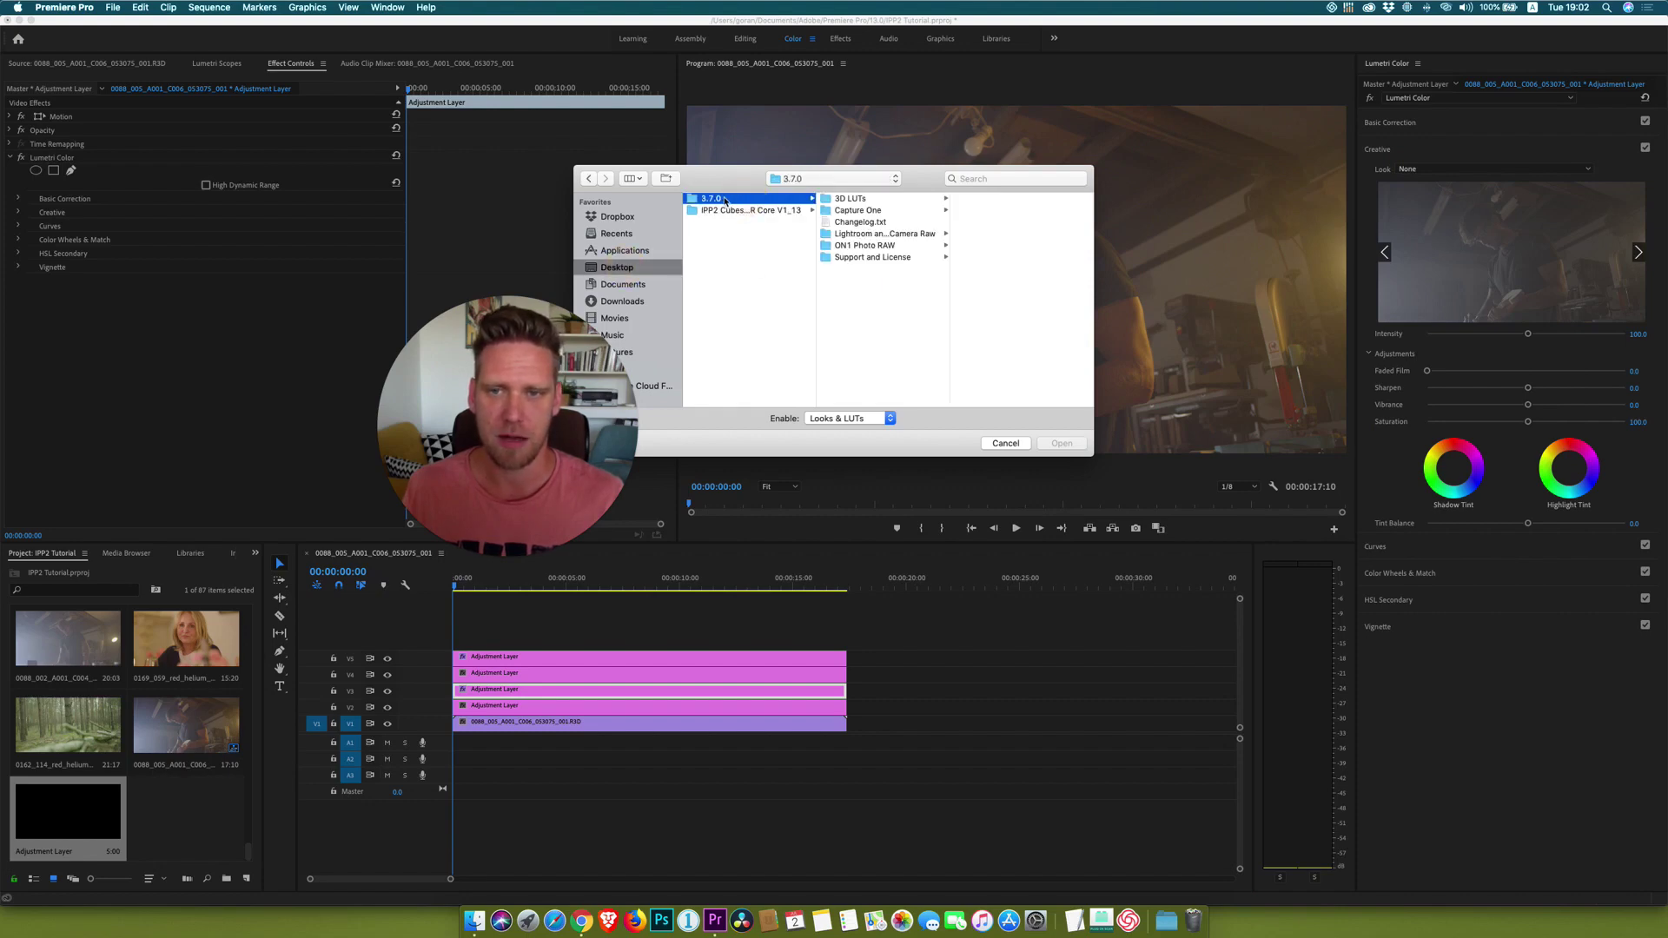
left_click(897, 202)
left_click(1023, 212)
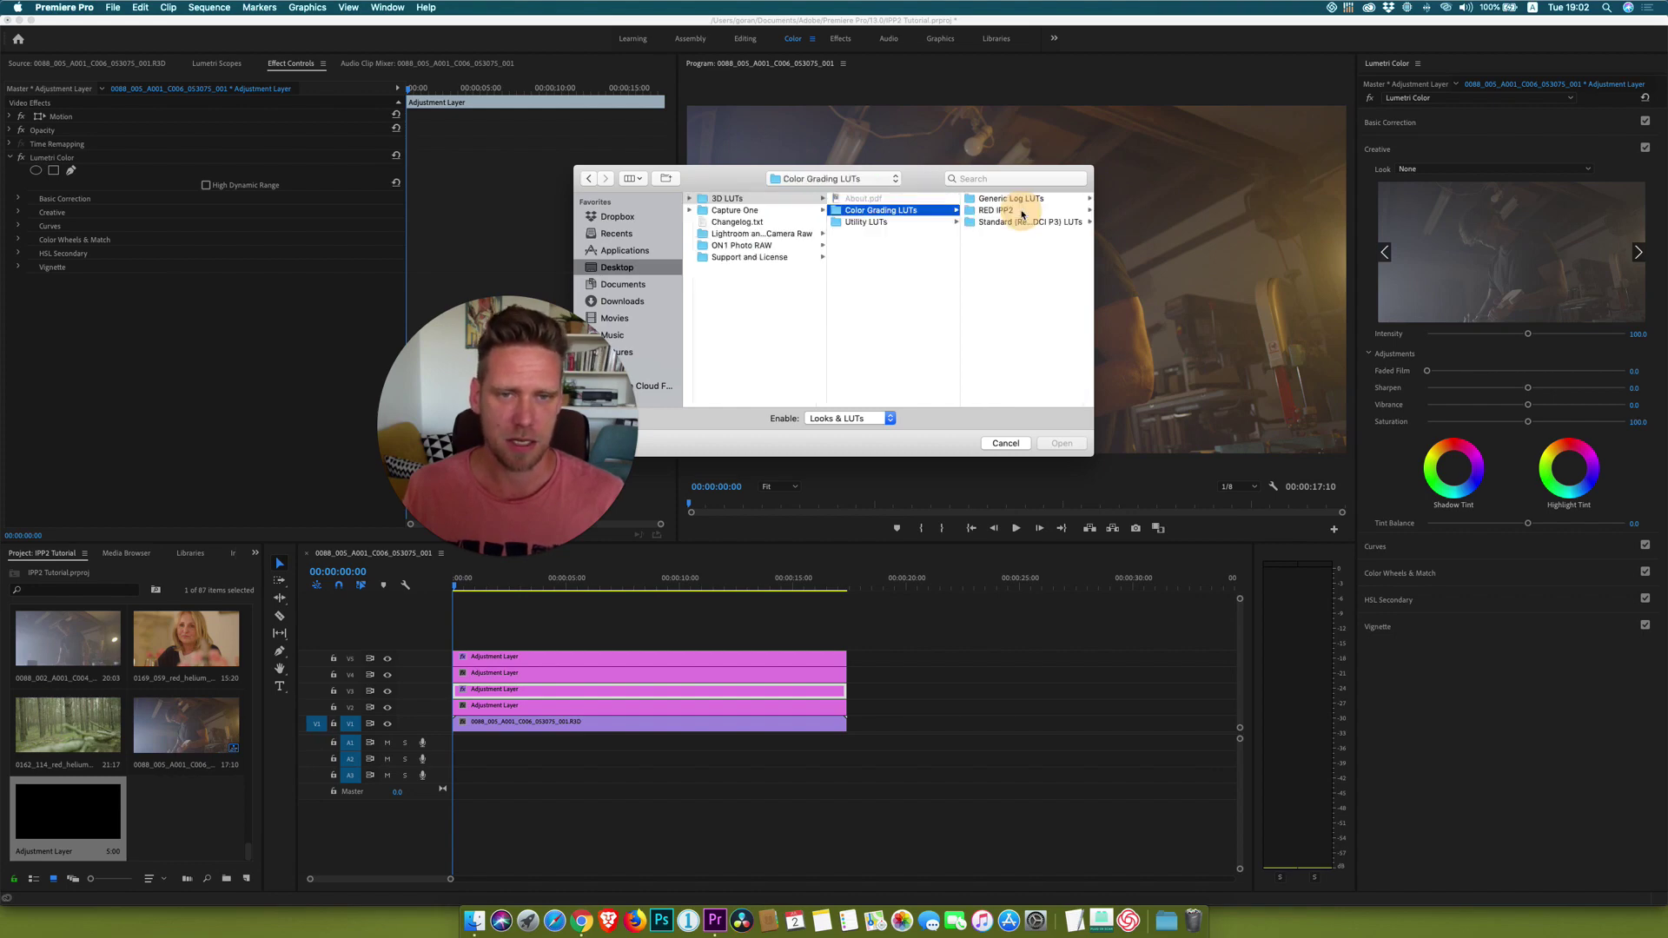
left_click(1016, 212)
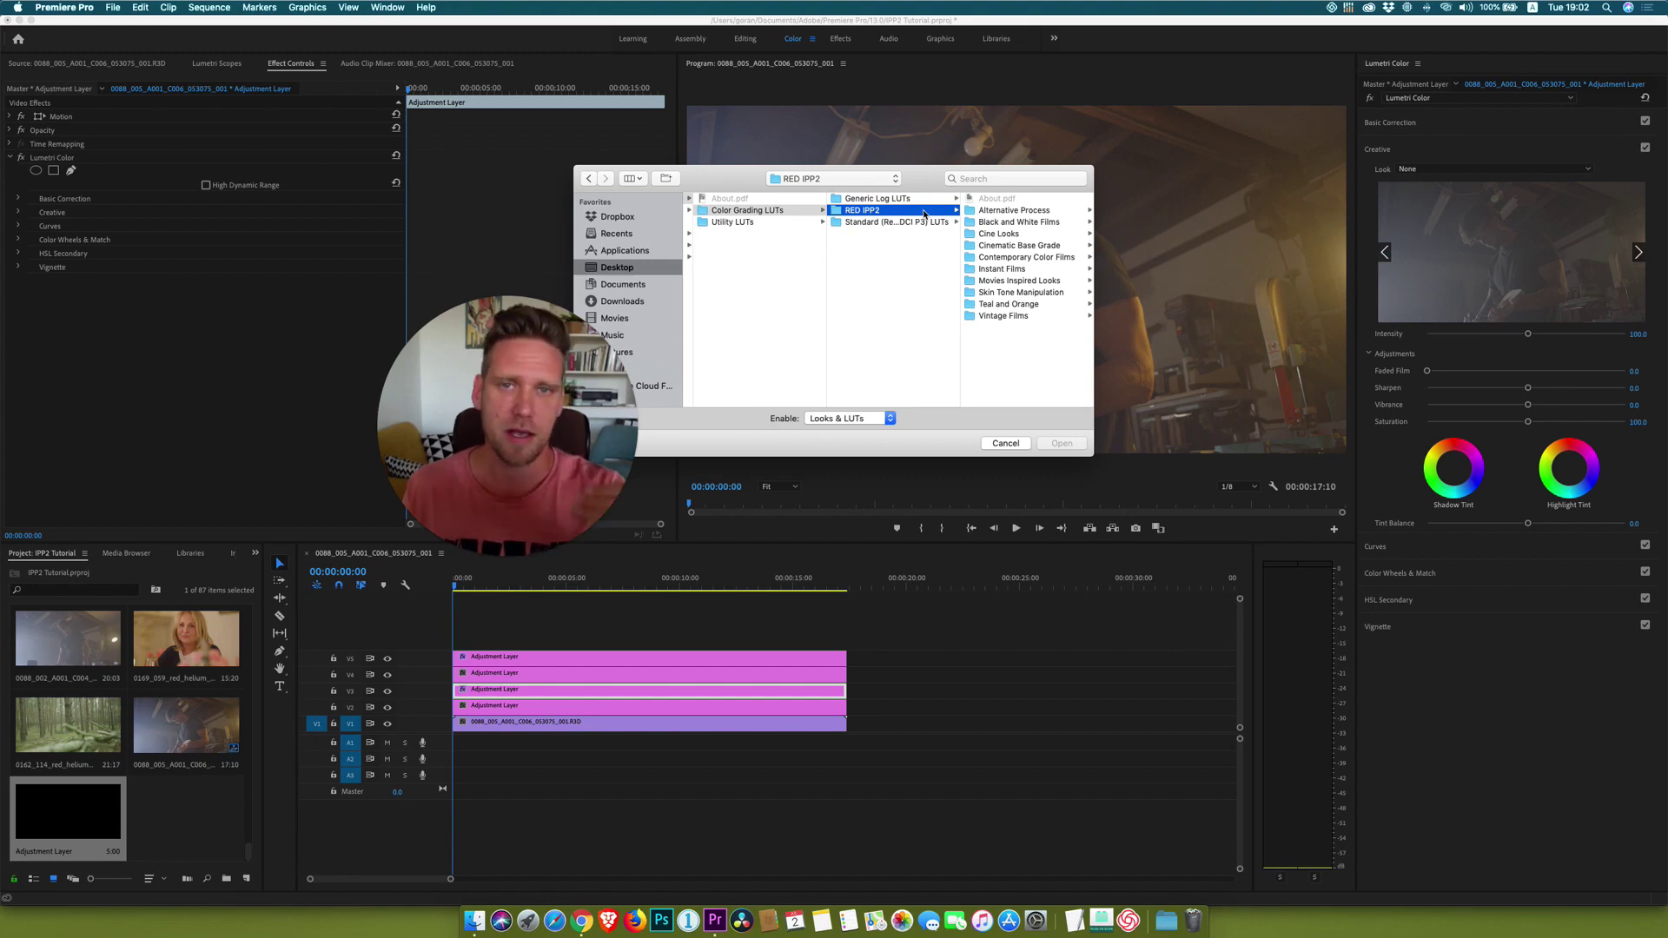
left_click(995, 304)
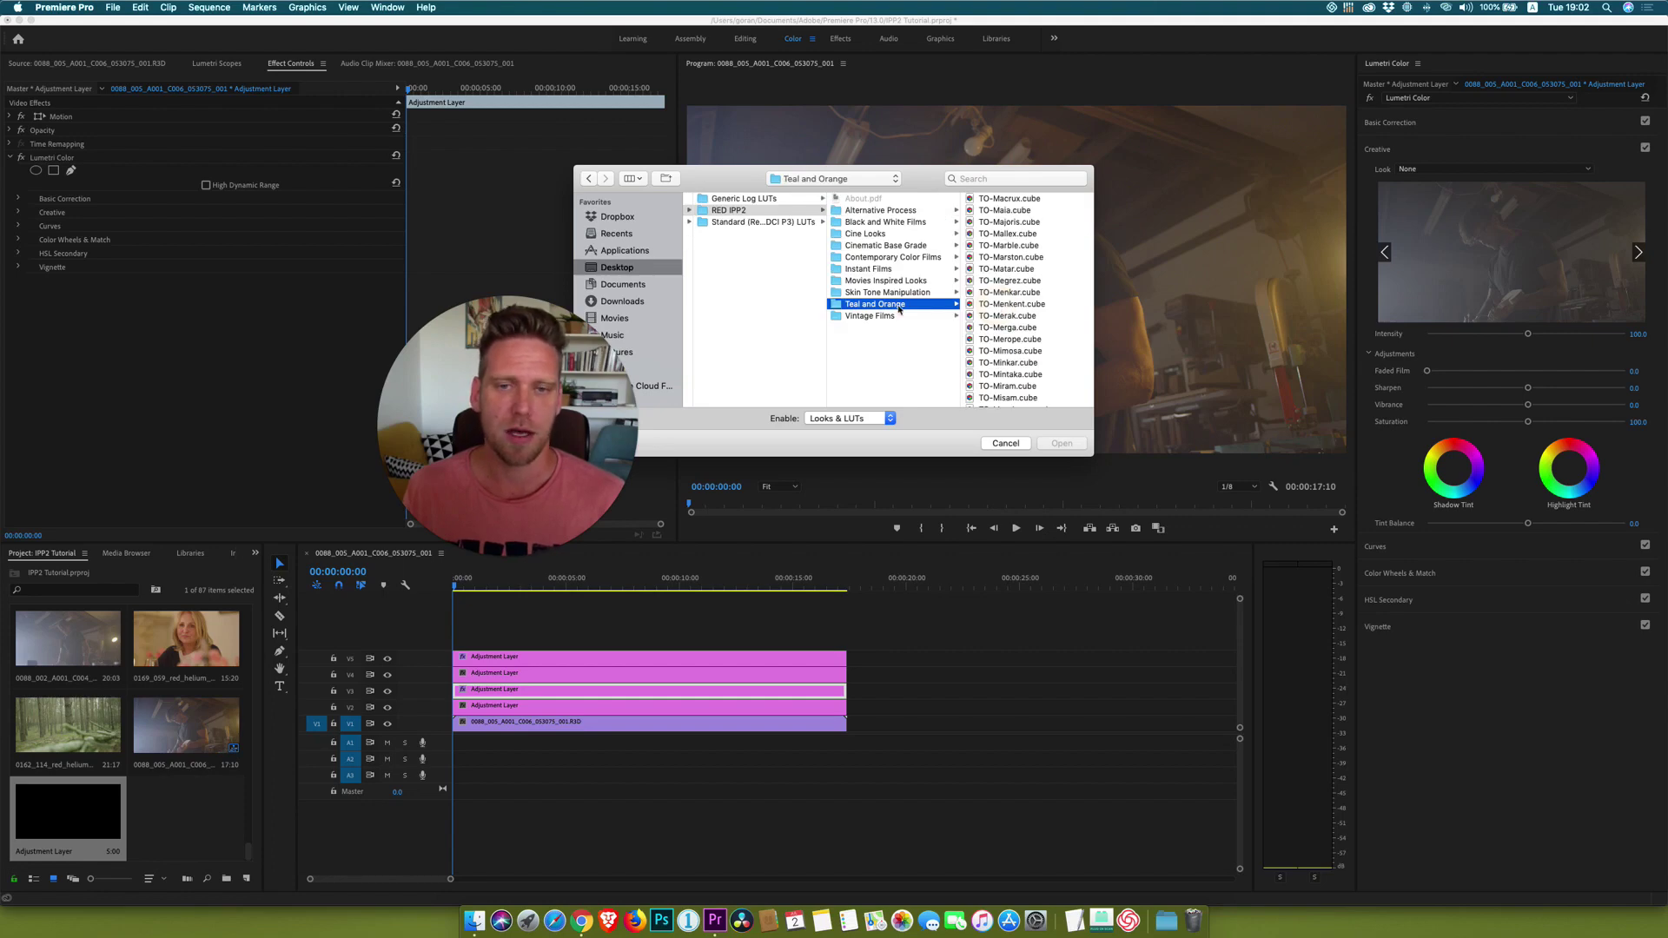
left_click(1018, 351)
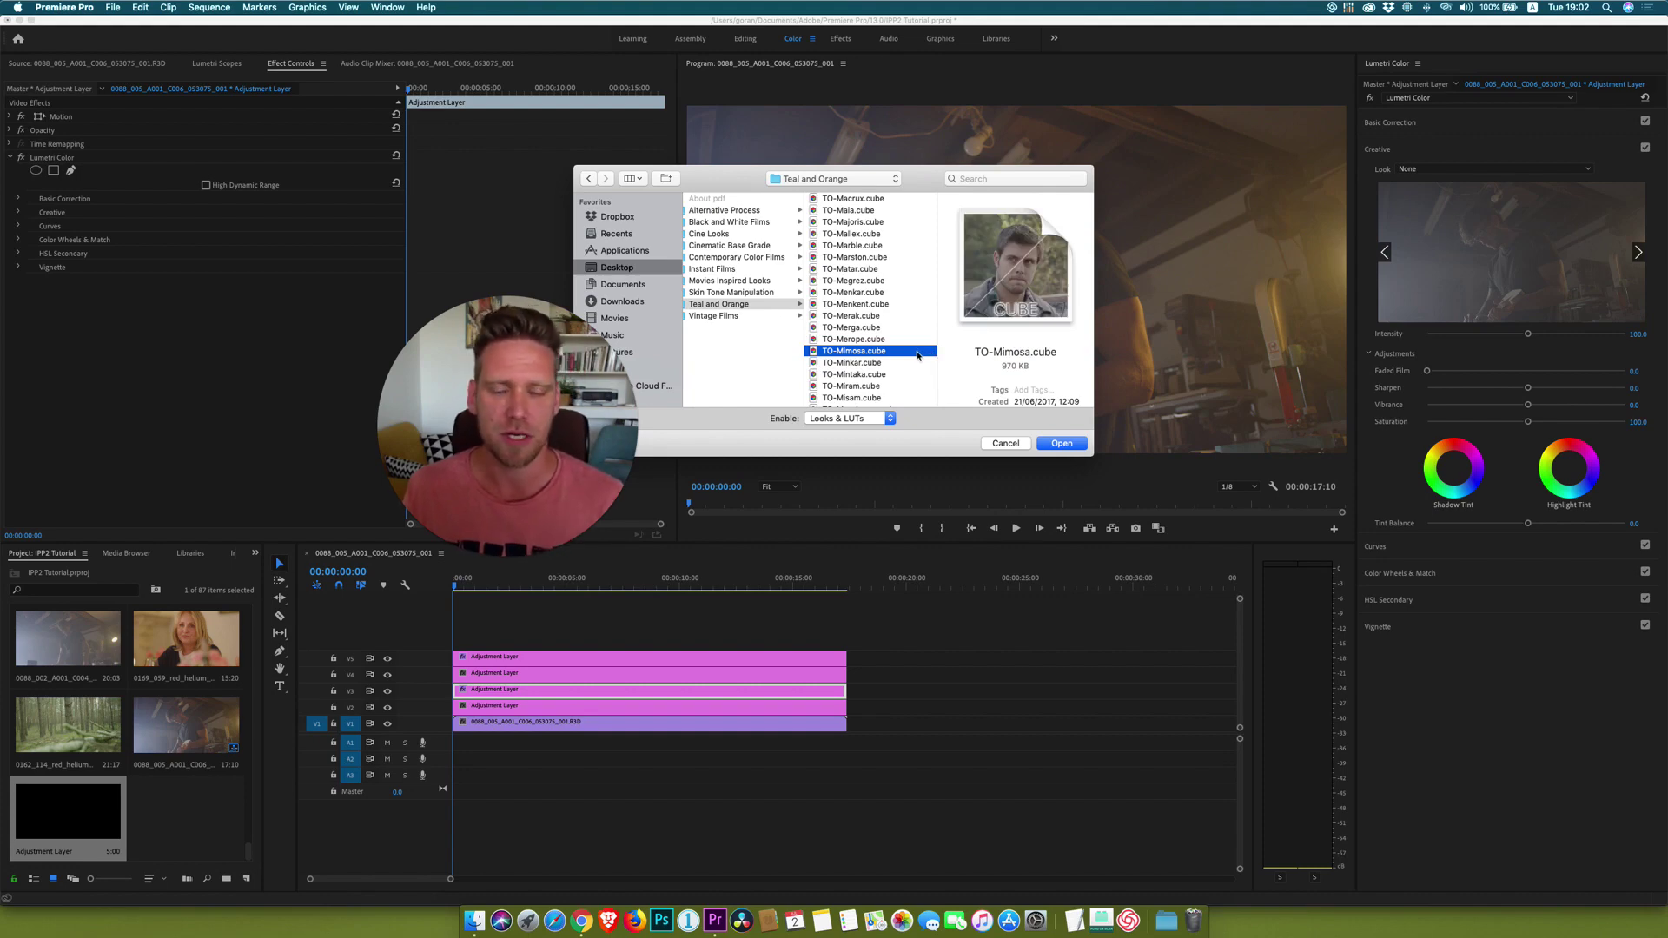
left_click(1061, 444)
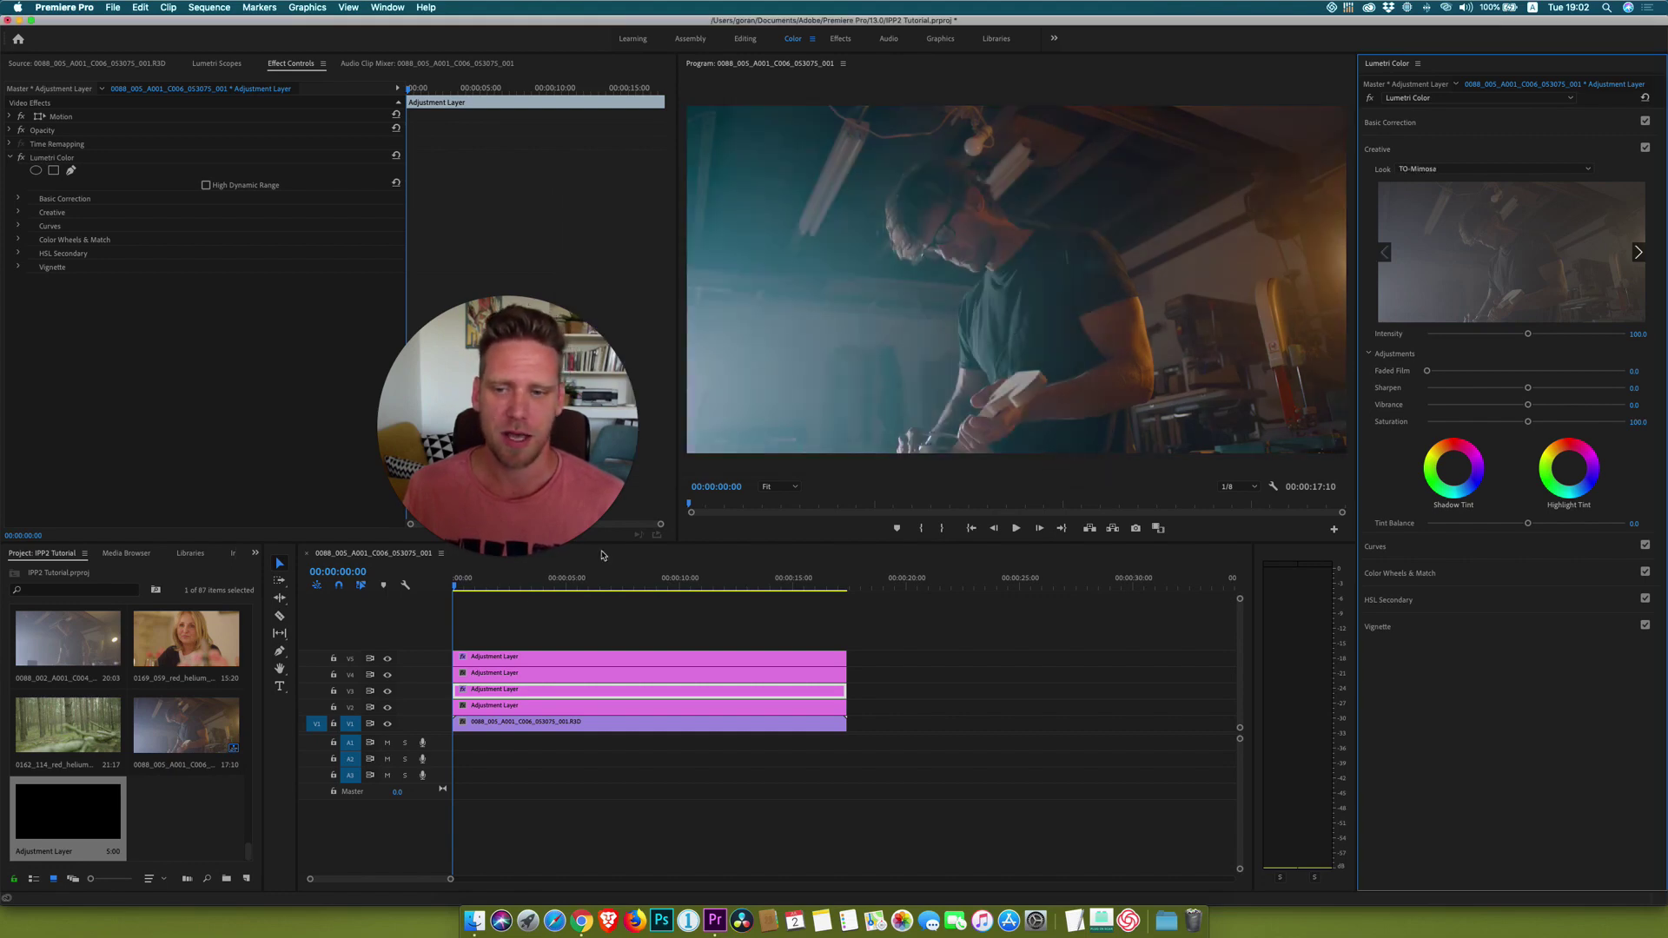
- Turn the V3 track's output off and on to compare the image with and without the creative LUT
left_click(387, 691)
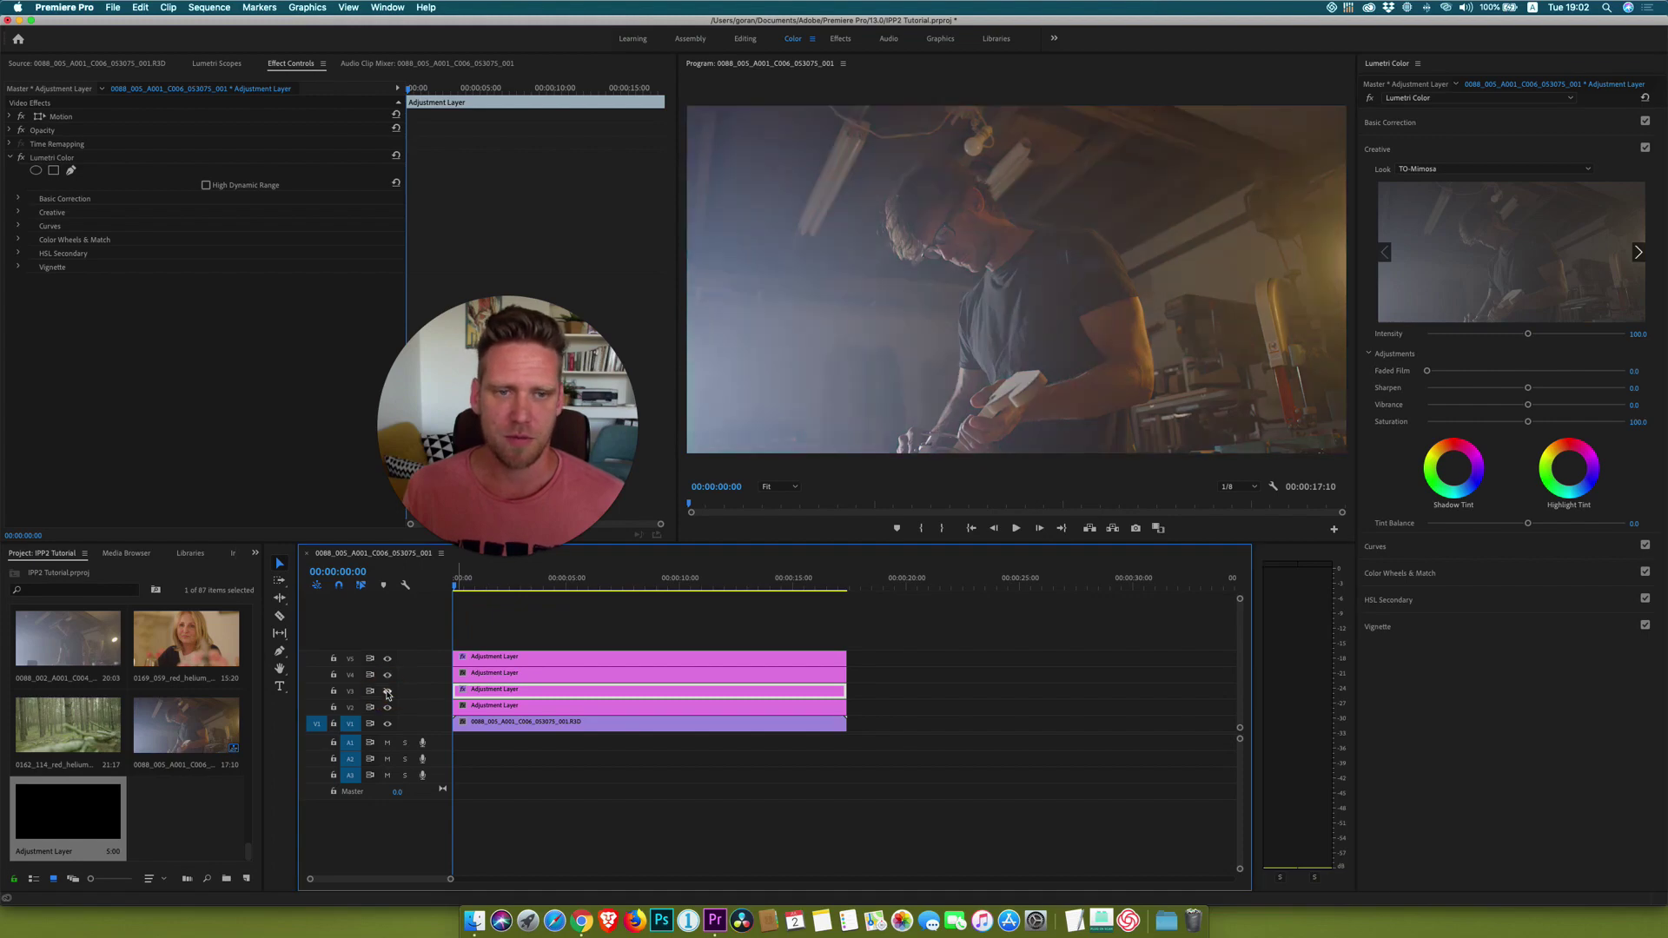
left_click(387, 693)
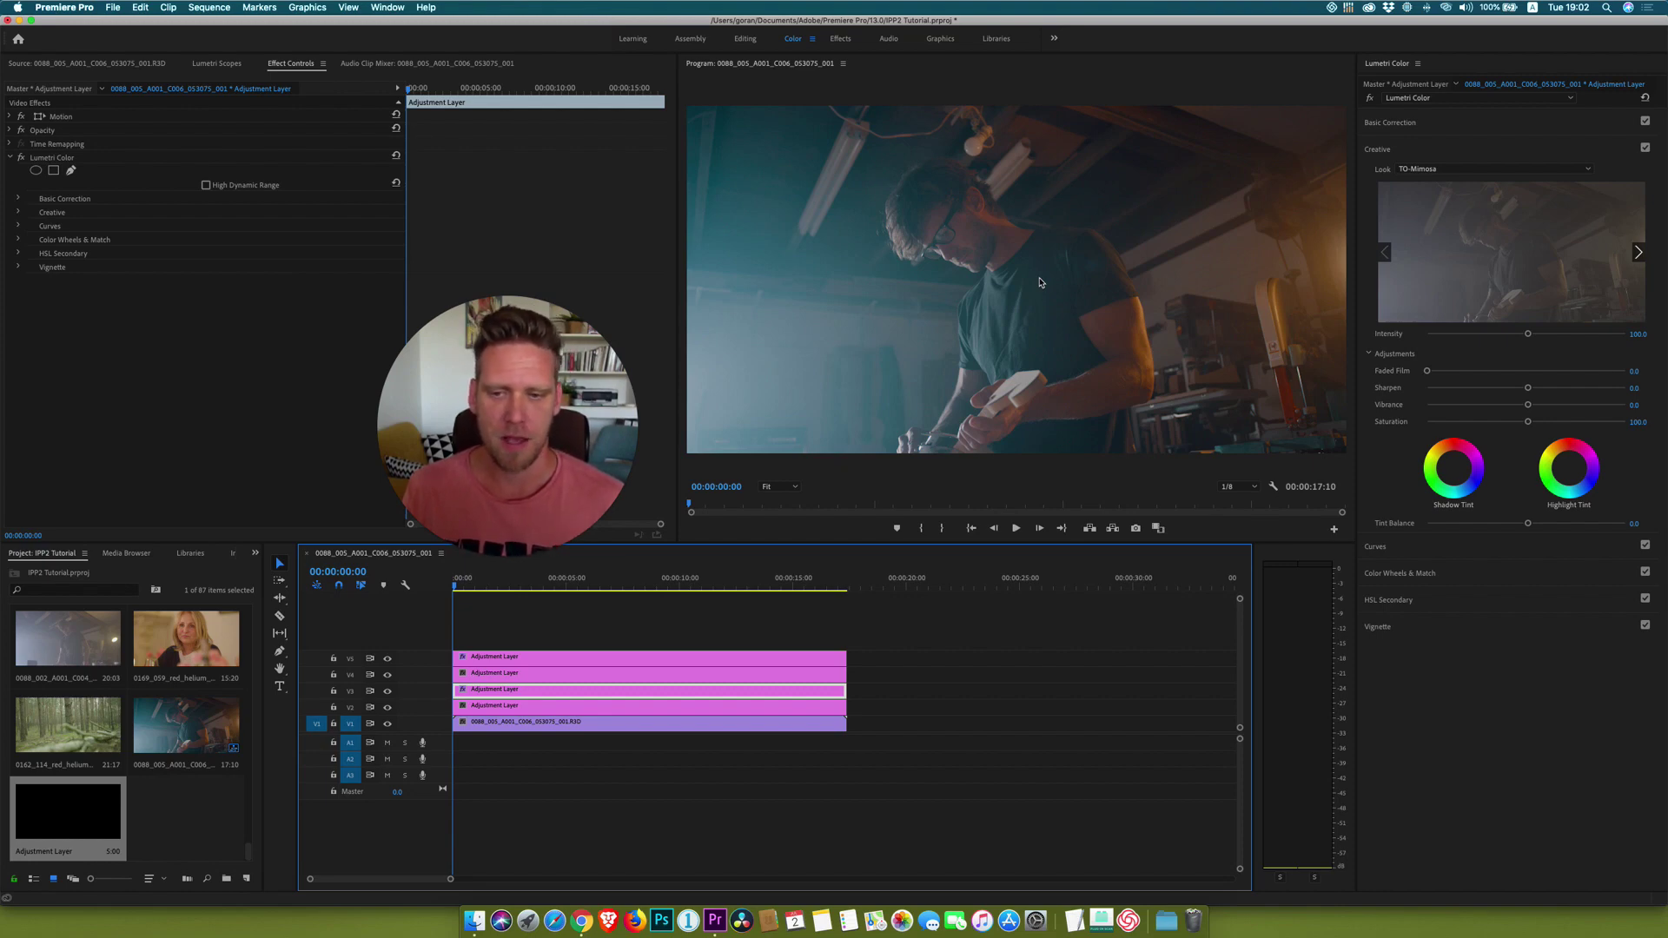
left_click(773, 658)
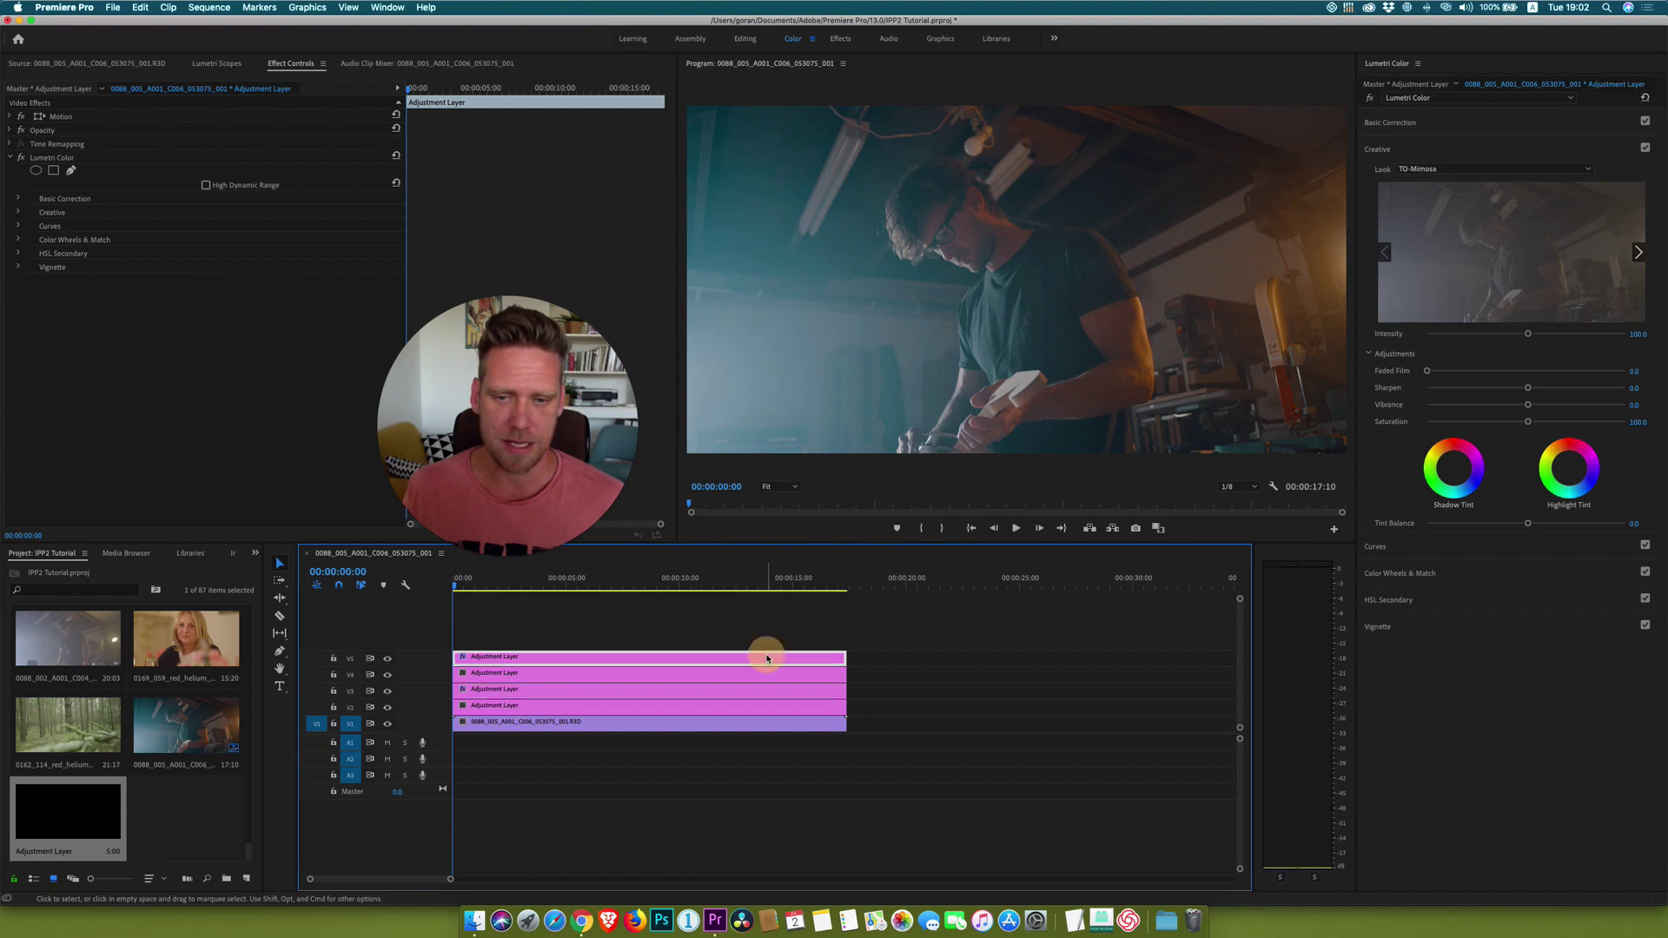
left_click(560, 695)
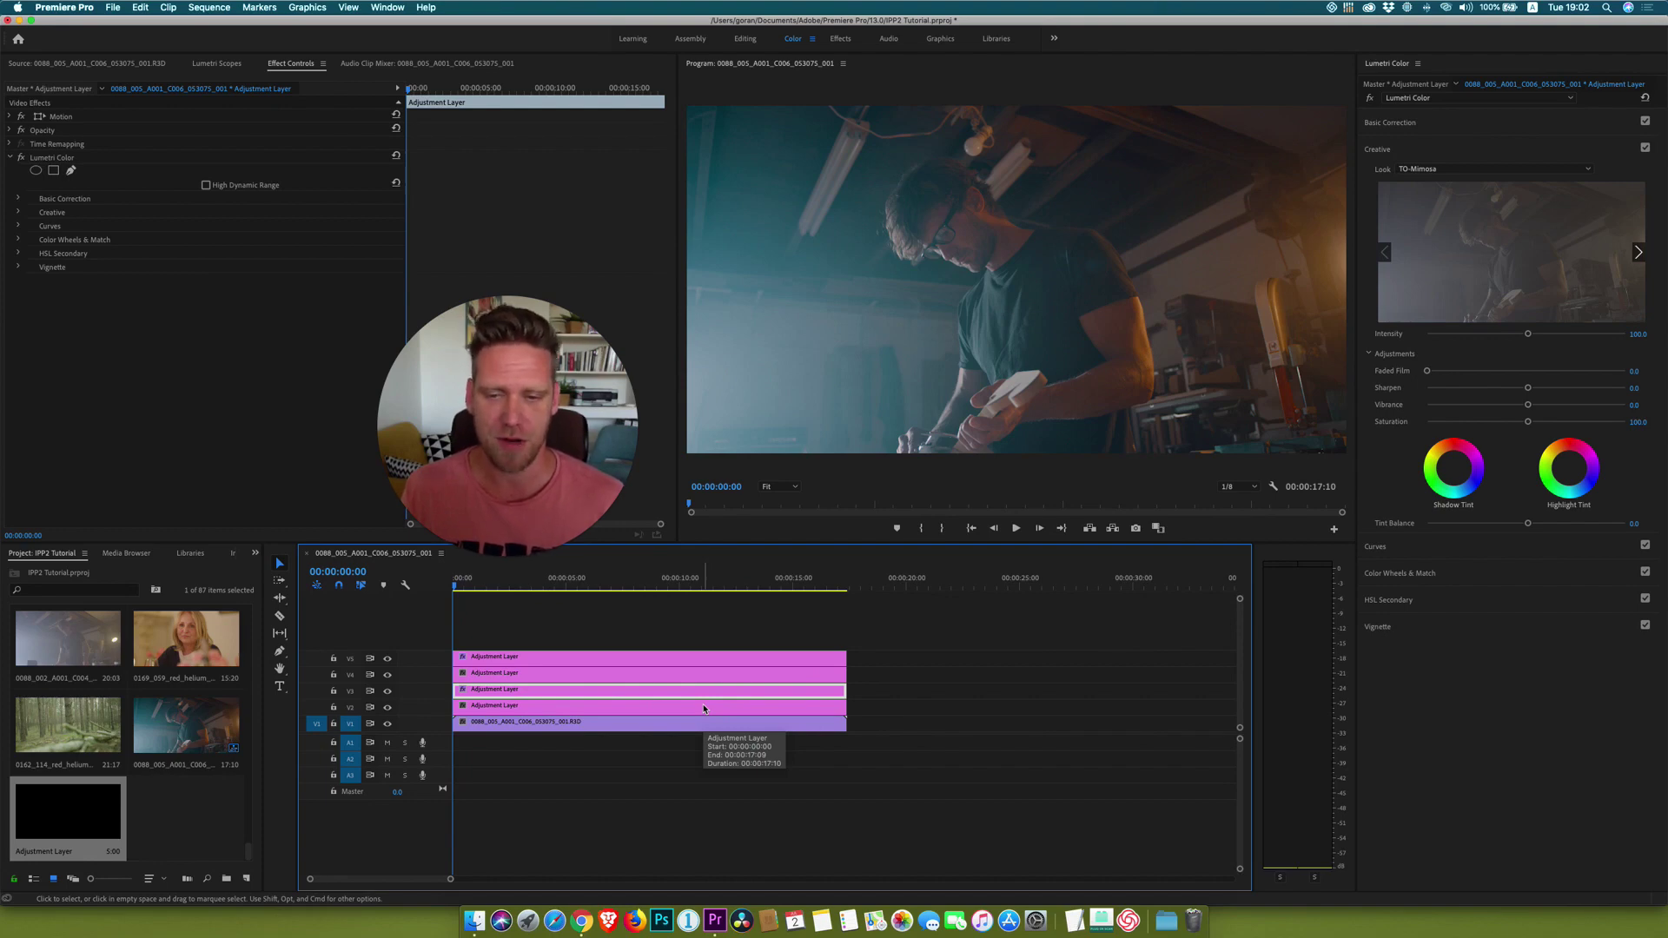
- Warm the white balance slightly on the V2 adjustment layer by raising its Basic Correction Temperature
left_click(510, 710)
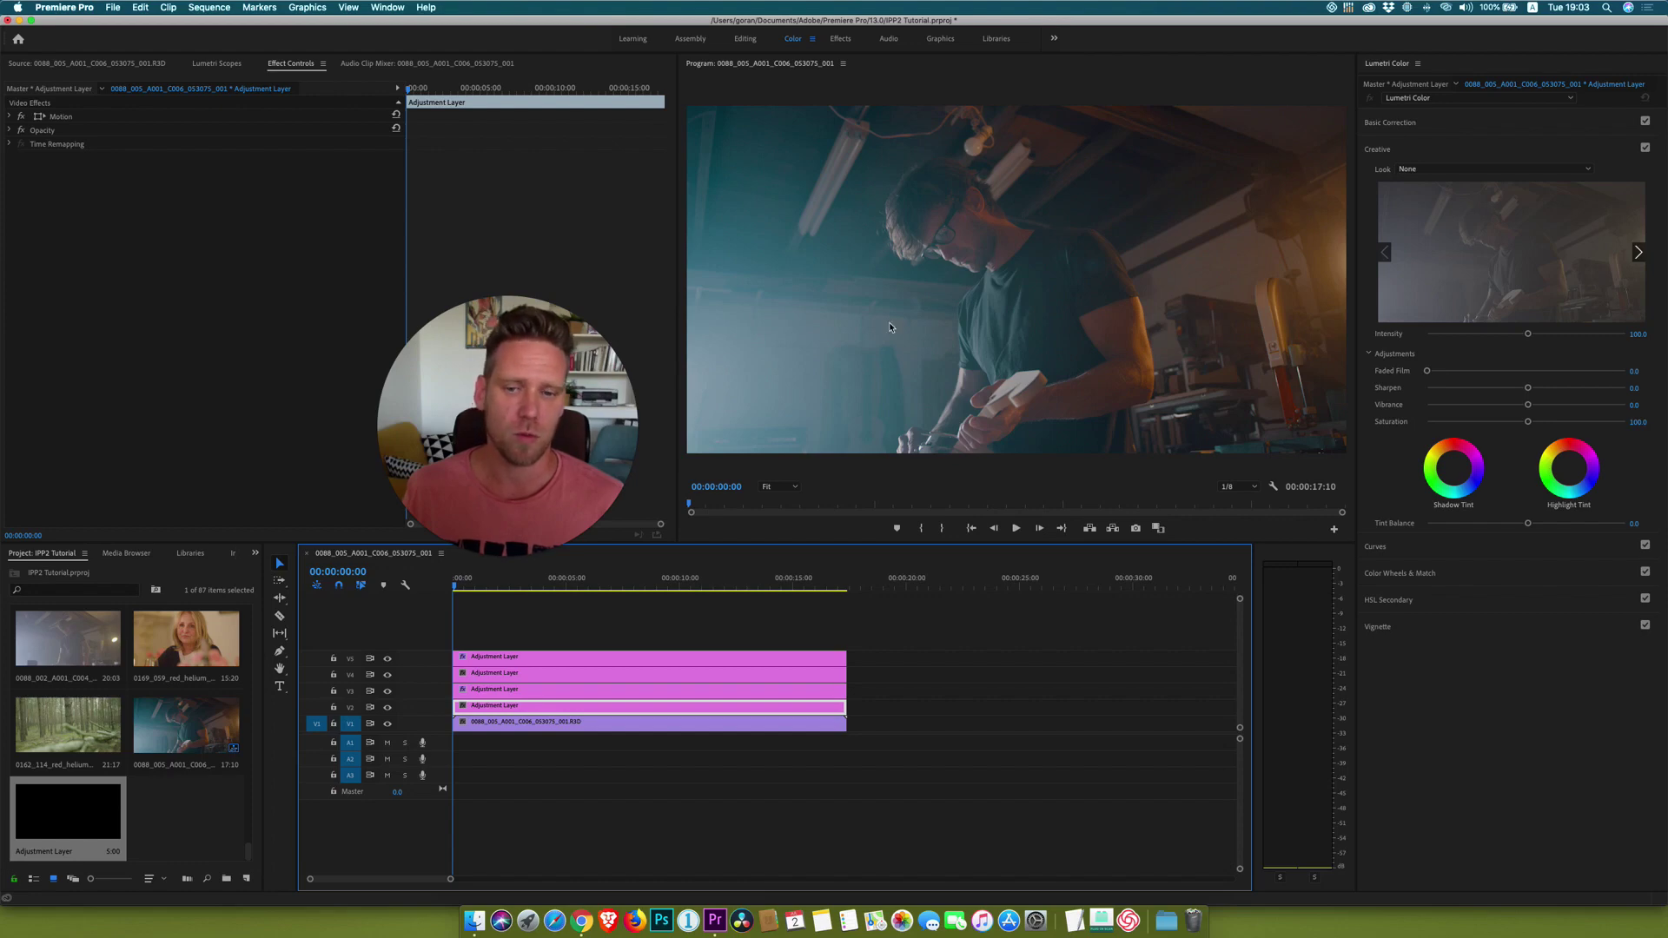
left_click(497, 709)
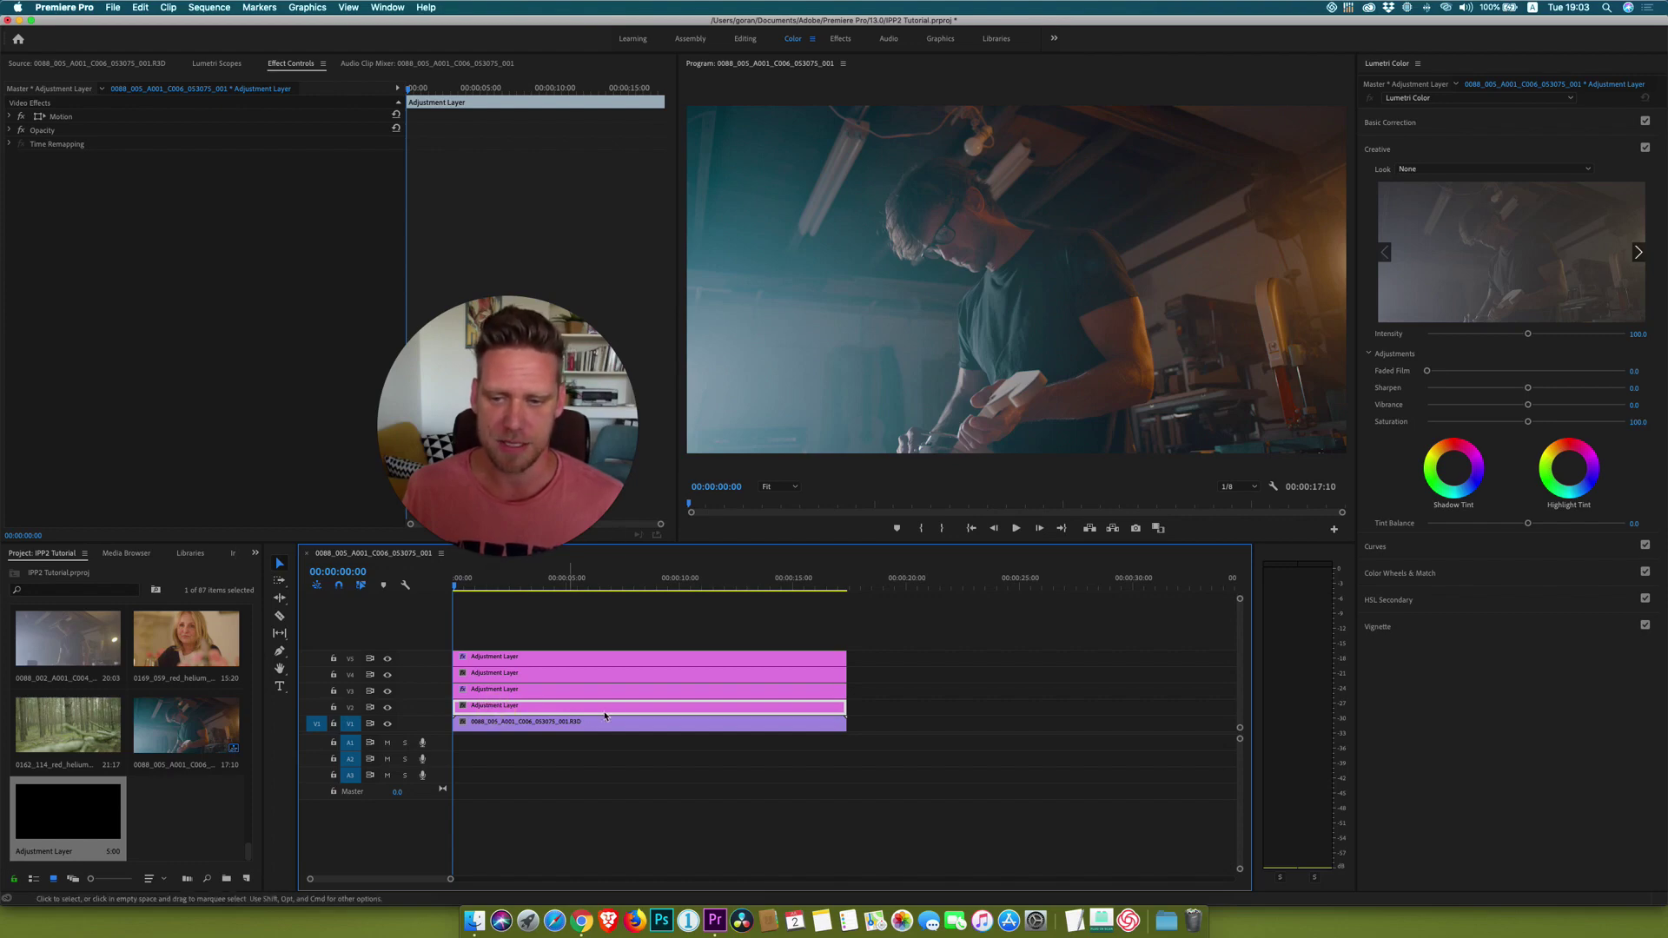
left_click(1403, 124)
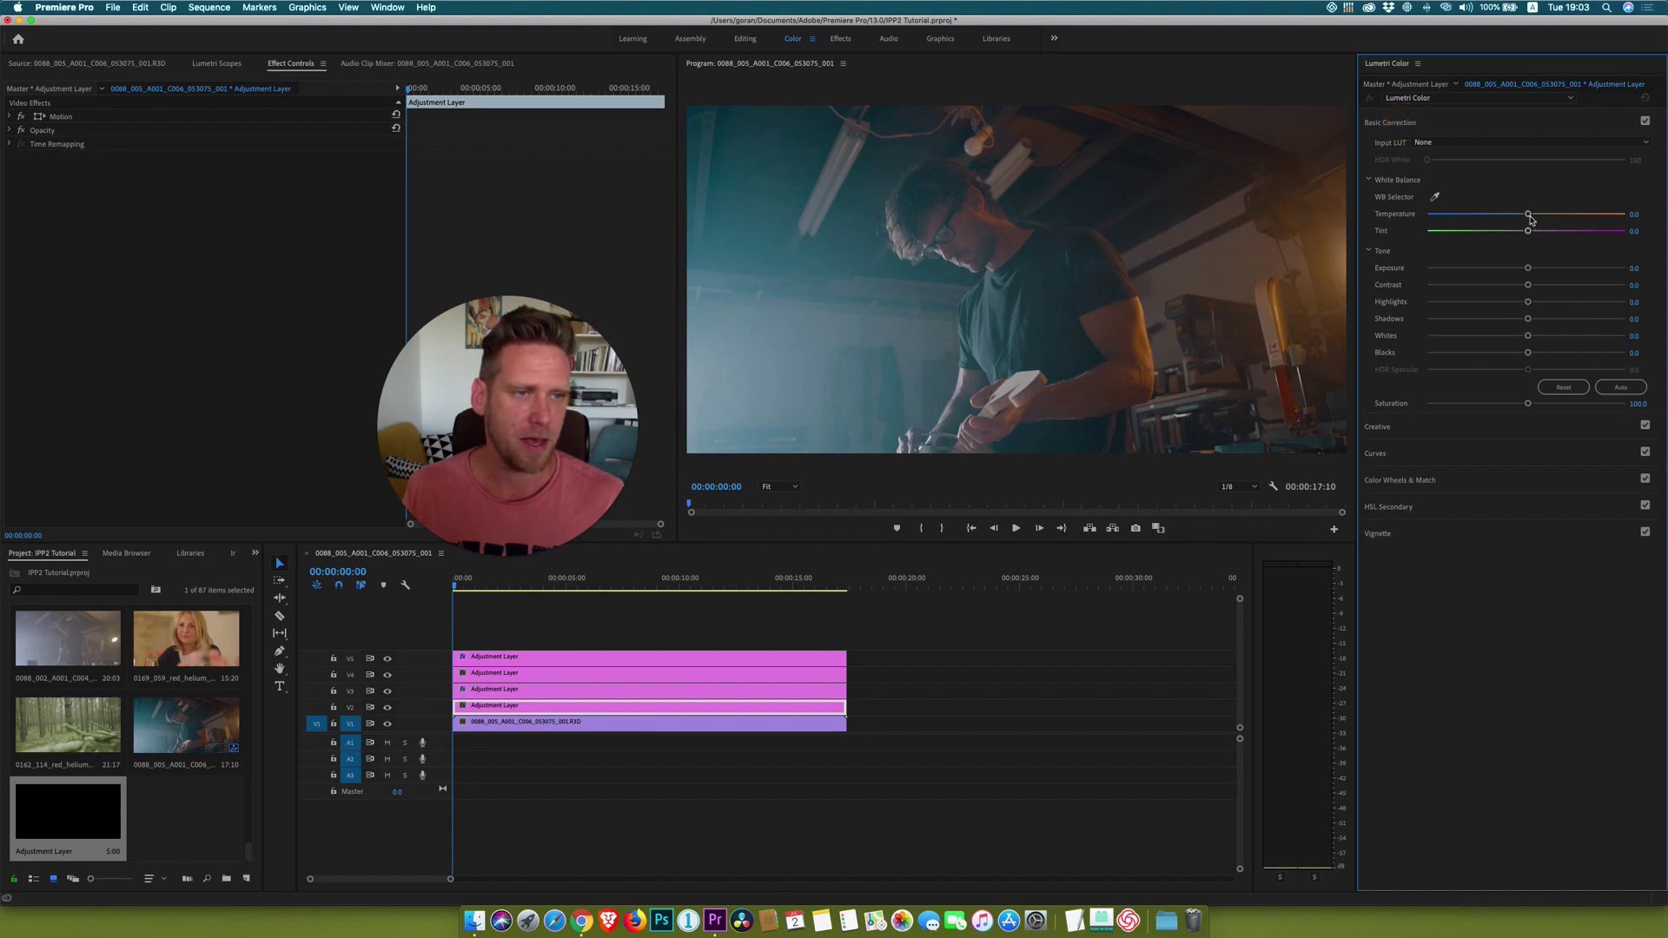
left_click_drag(1530, 217, 1535, 218)
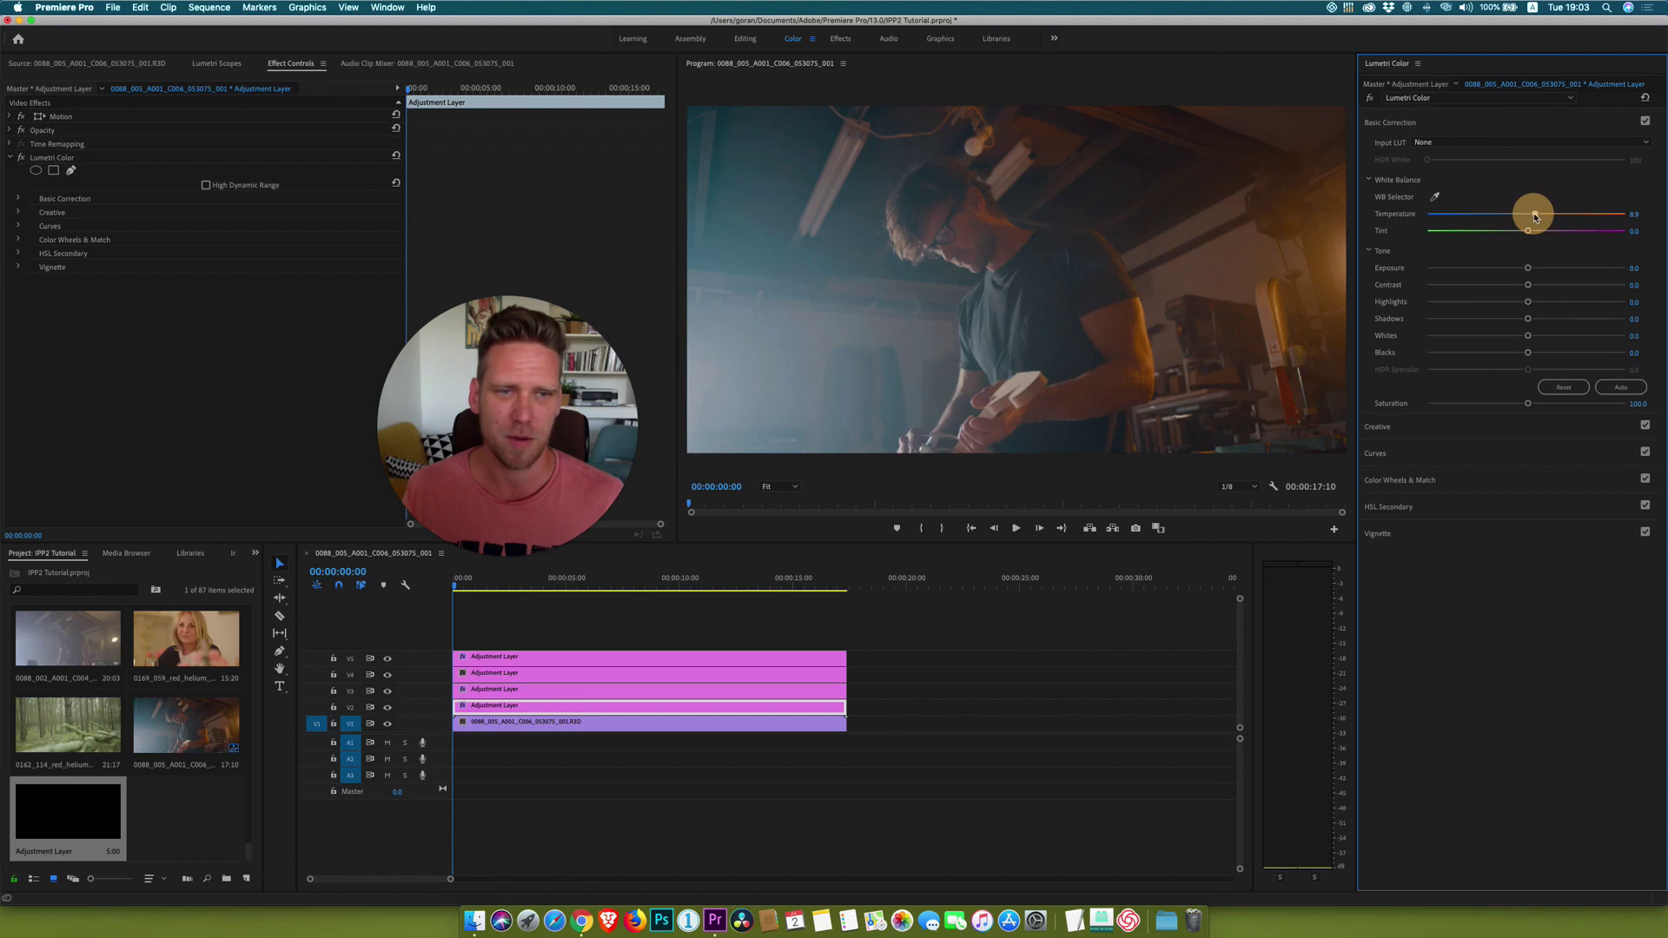
left_click_drag(1536, 217, 1535, 218)
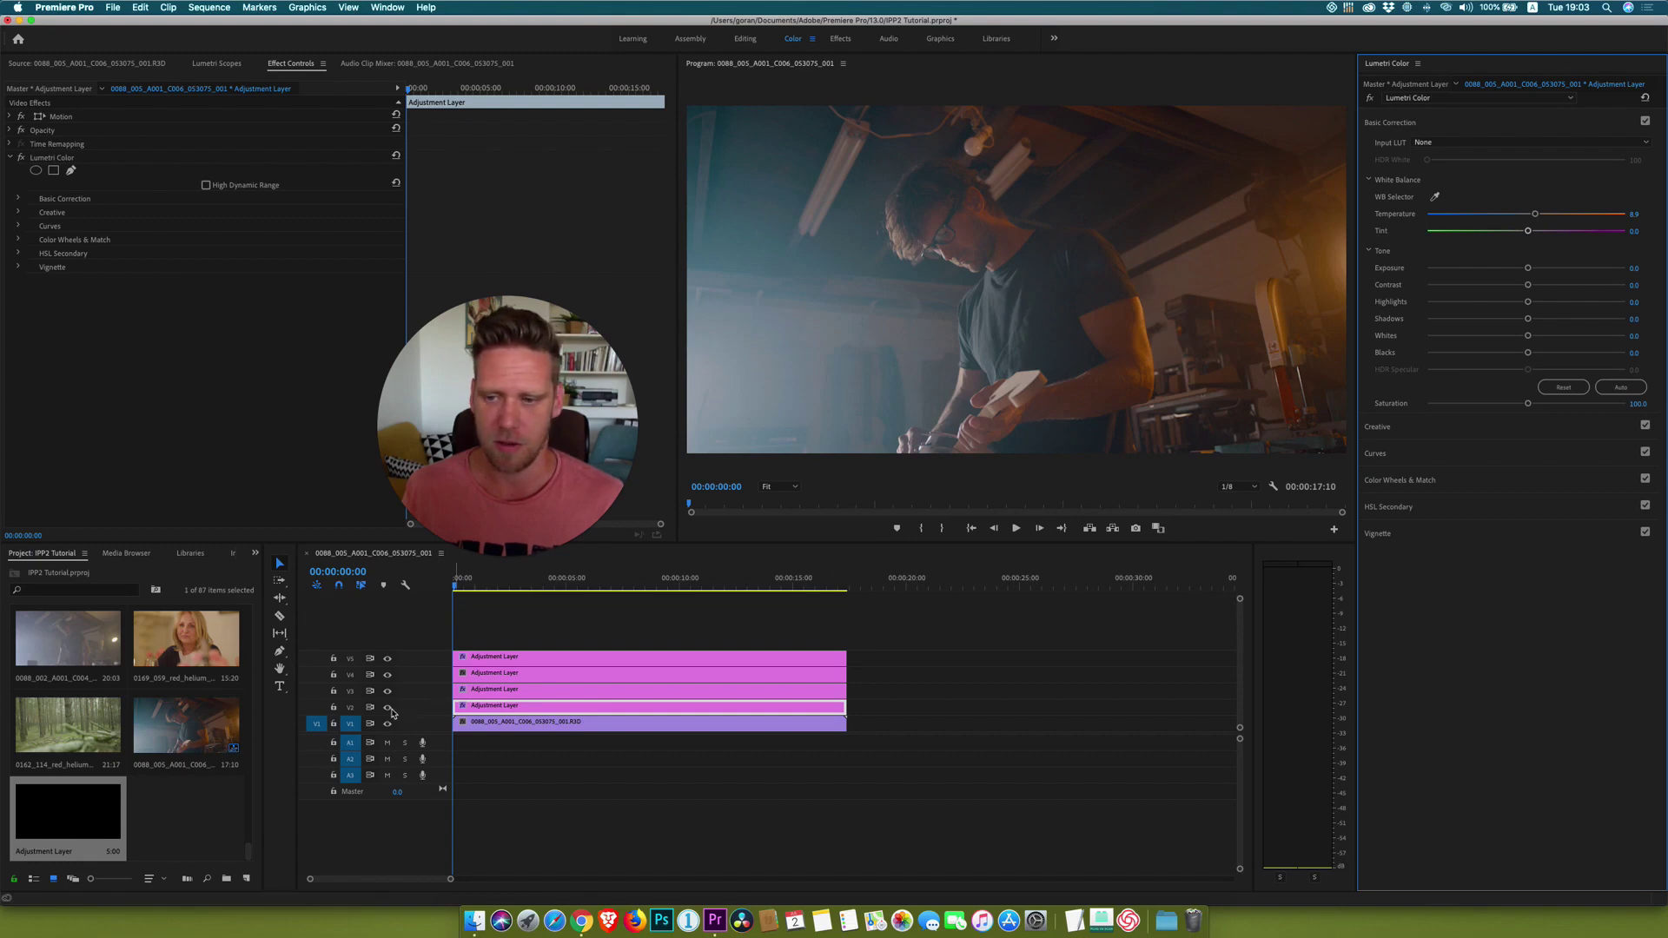
- Turn the V2 track's output off and on to compare the image with and without the temperature correction
left_click(388, 709)
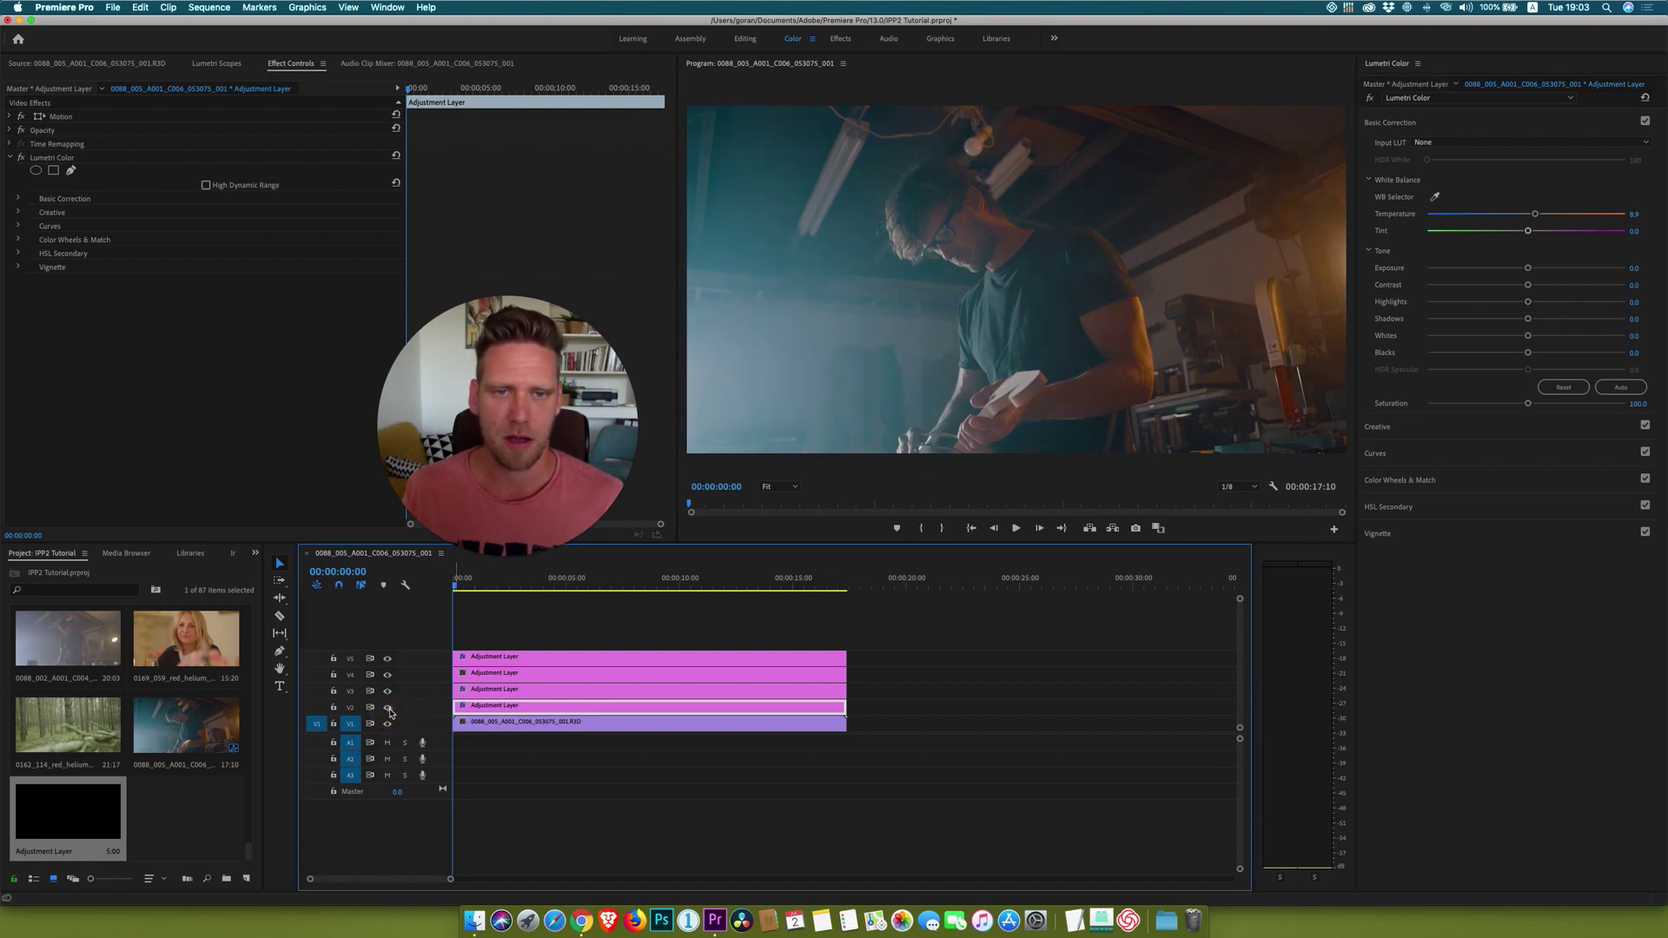
left_click(388, 709)
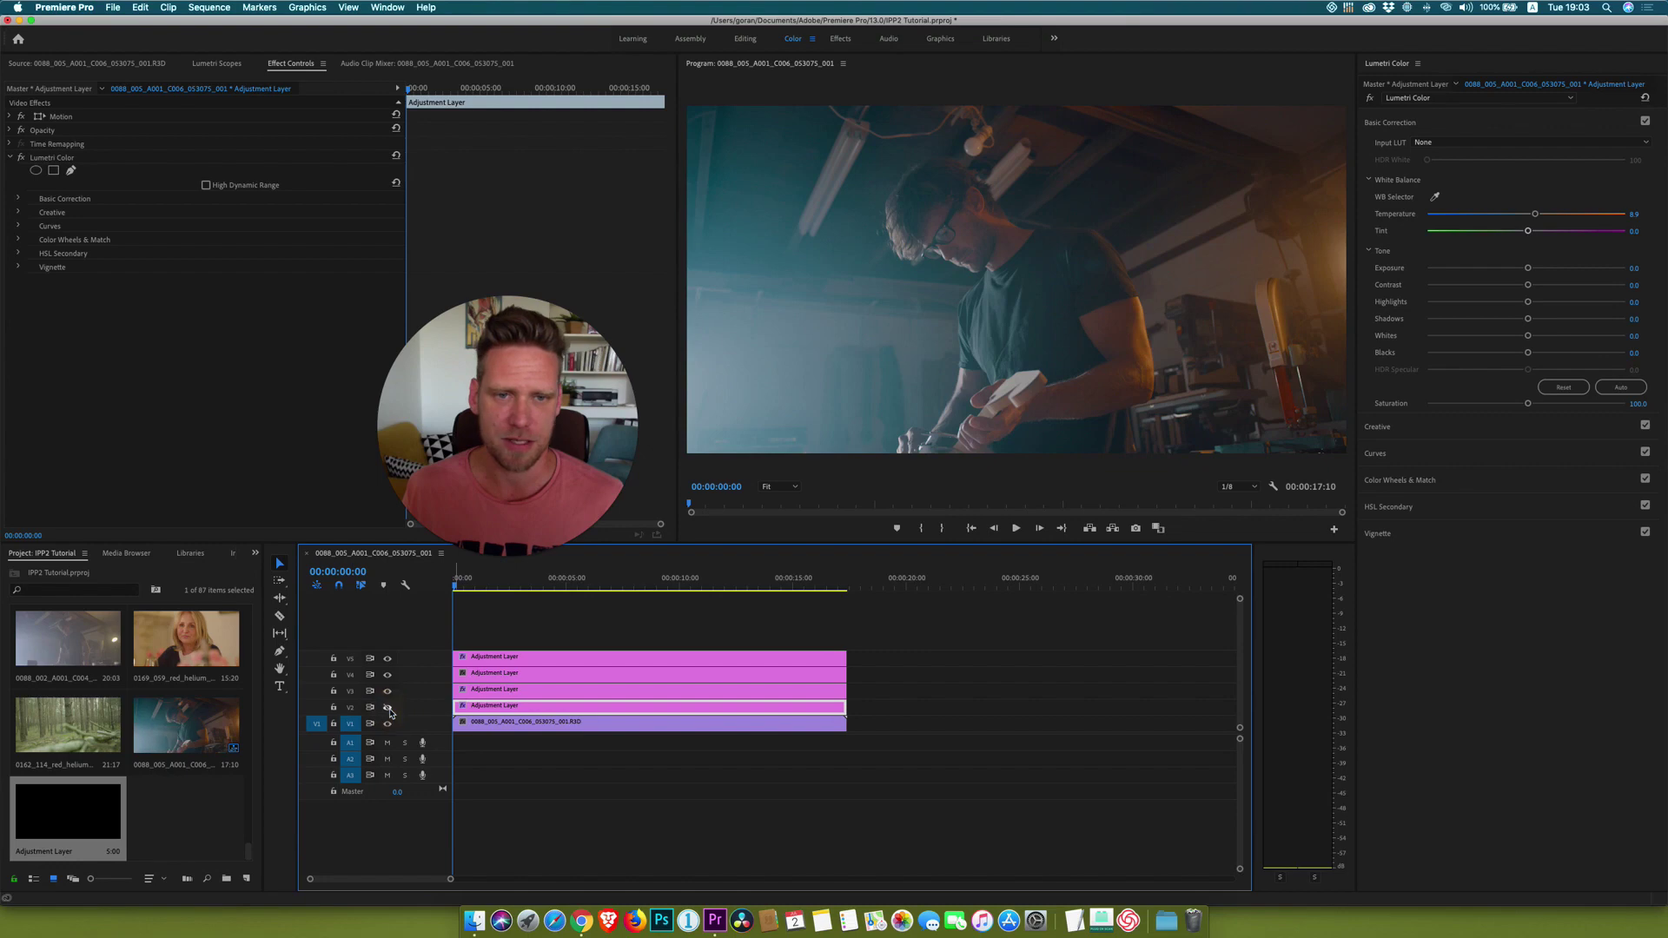
left_click(388, 709)
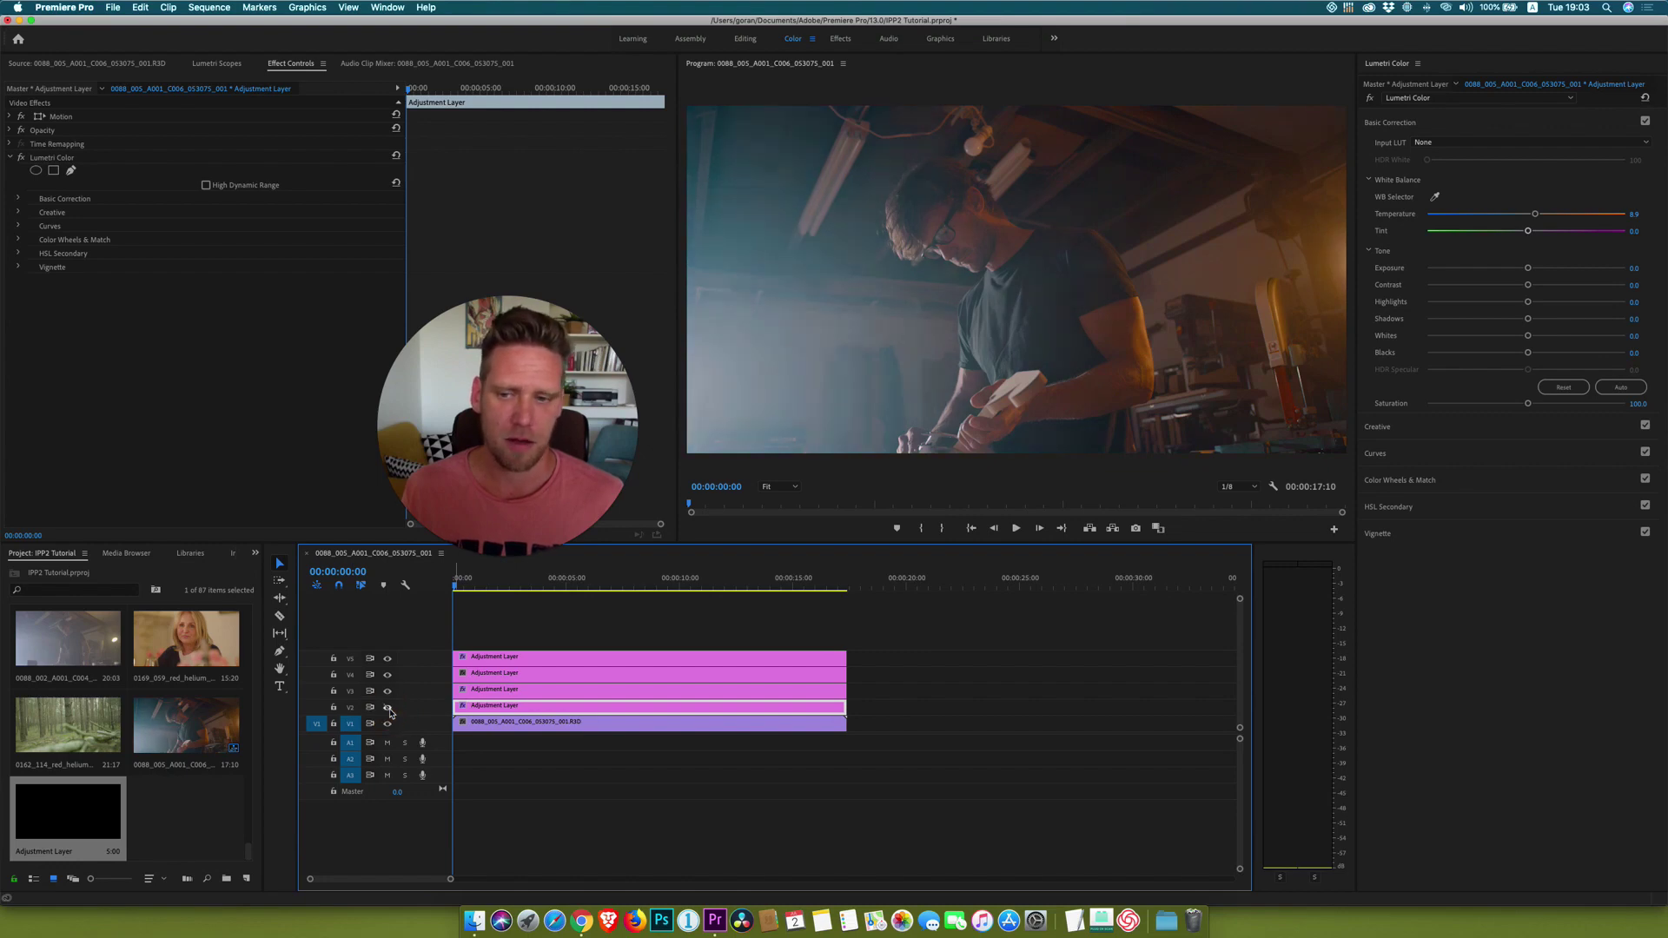
left_click(388, 709)
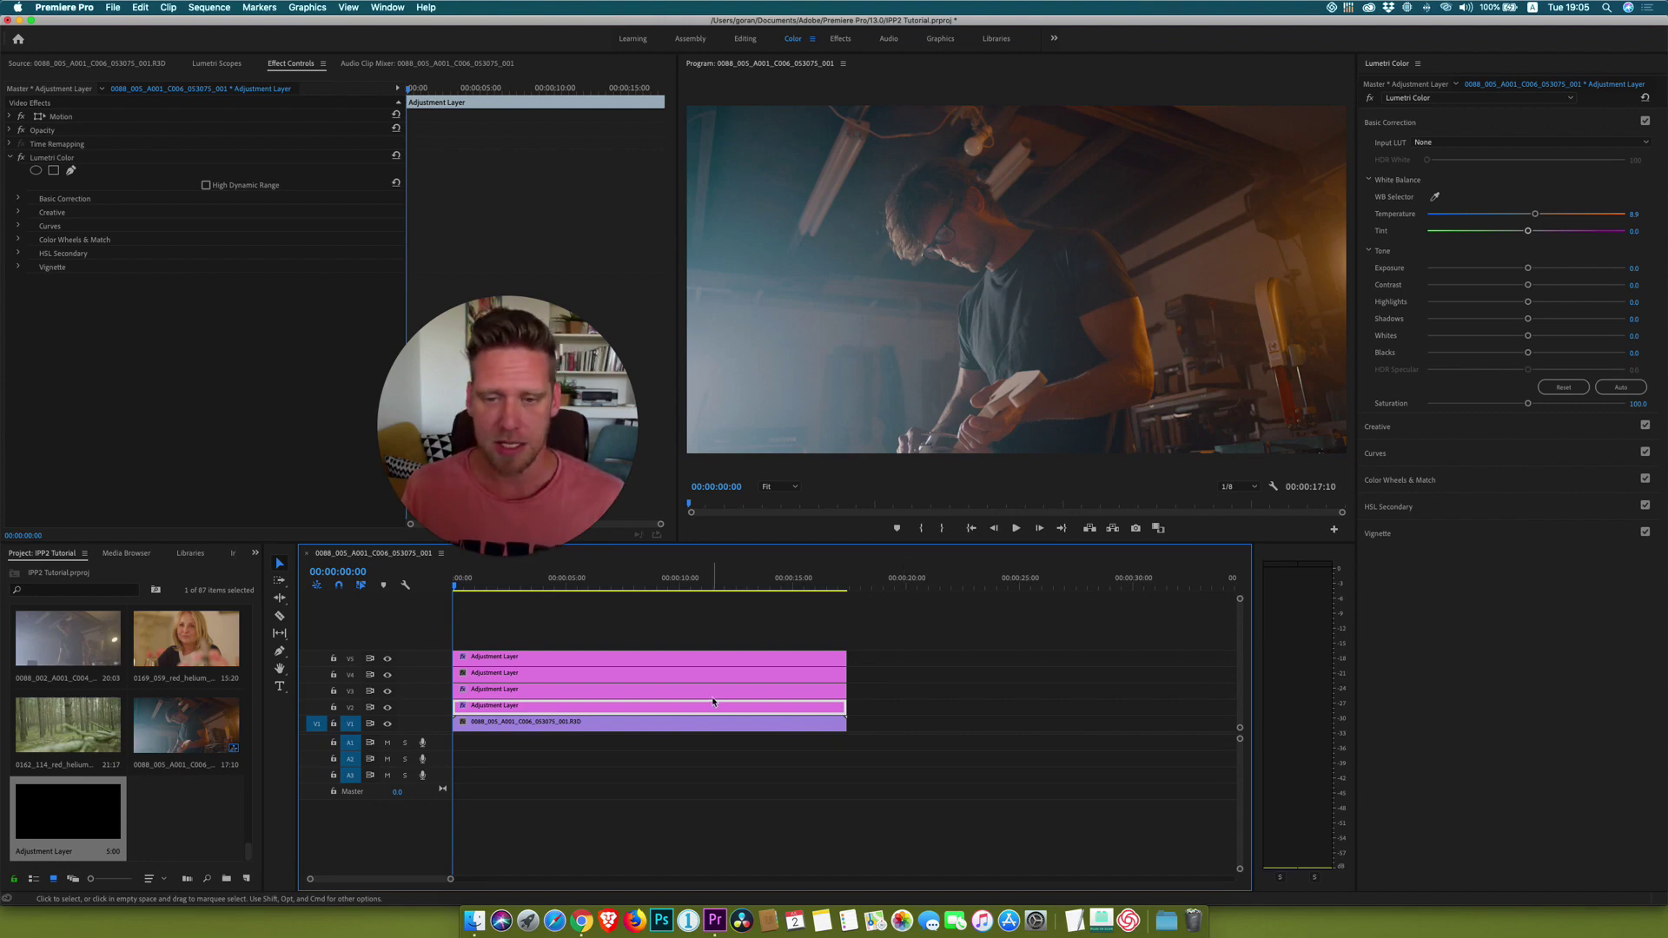
- Reduce red saturation on the V4 adjustment layer with the Hue vs Sat curve, isolating reds between magenta and yellow control points
left_click(503, 676)
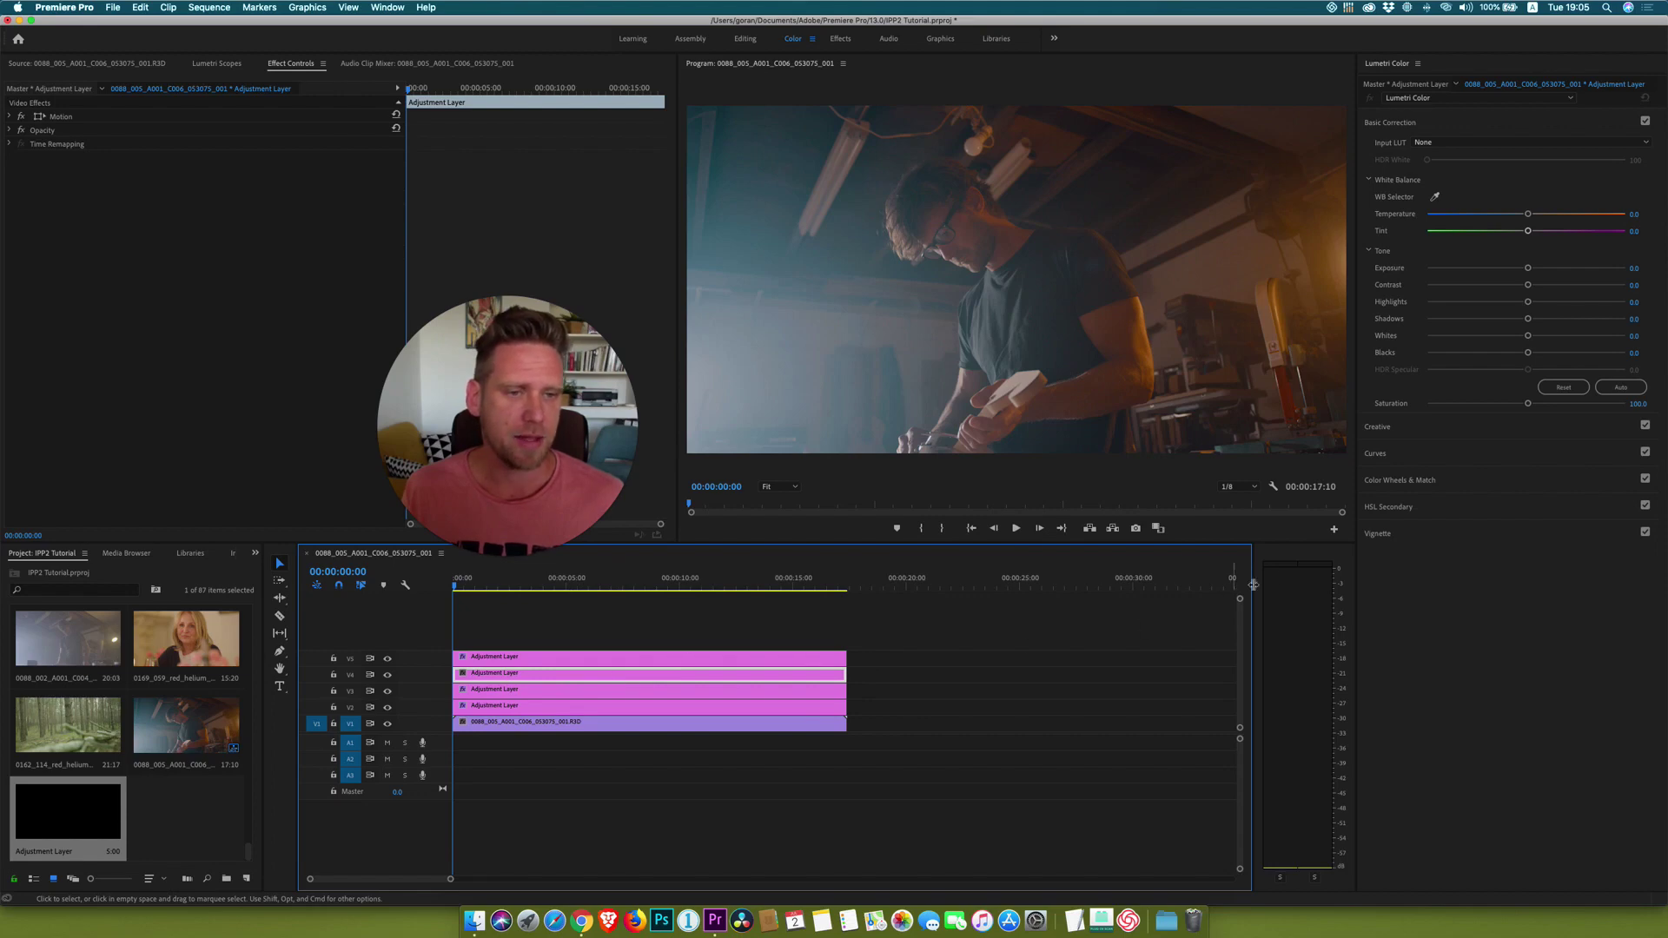
left_click(1382, 455)
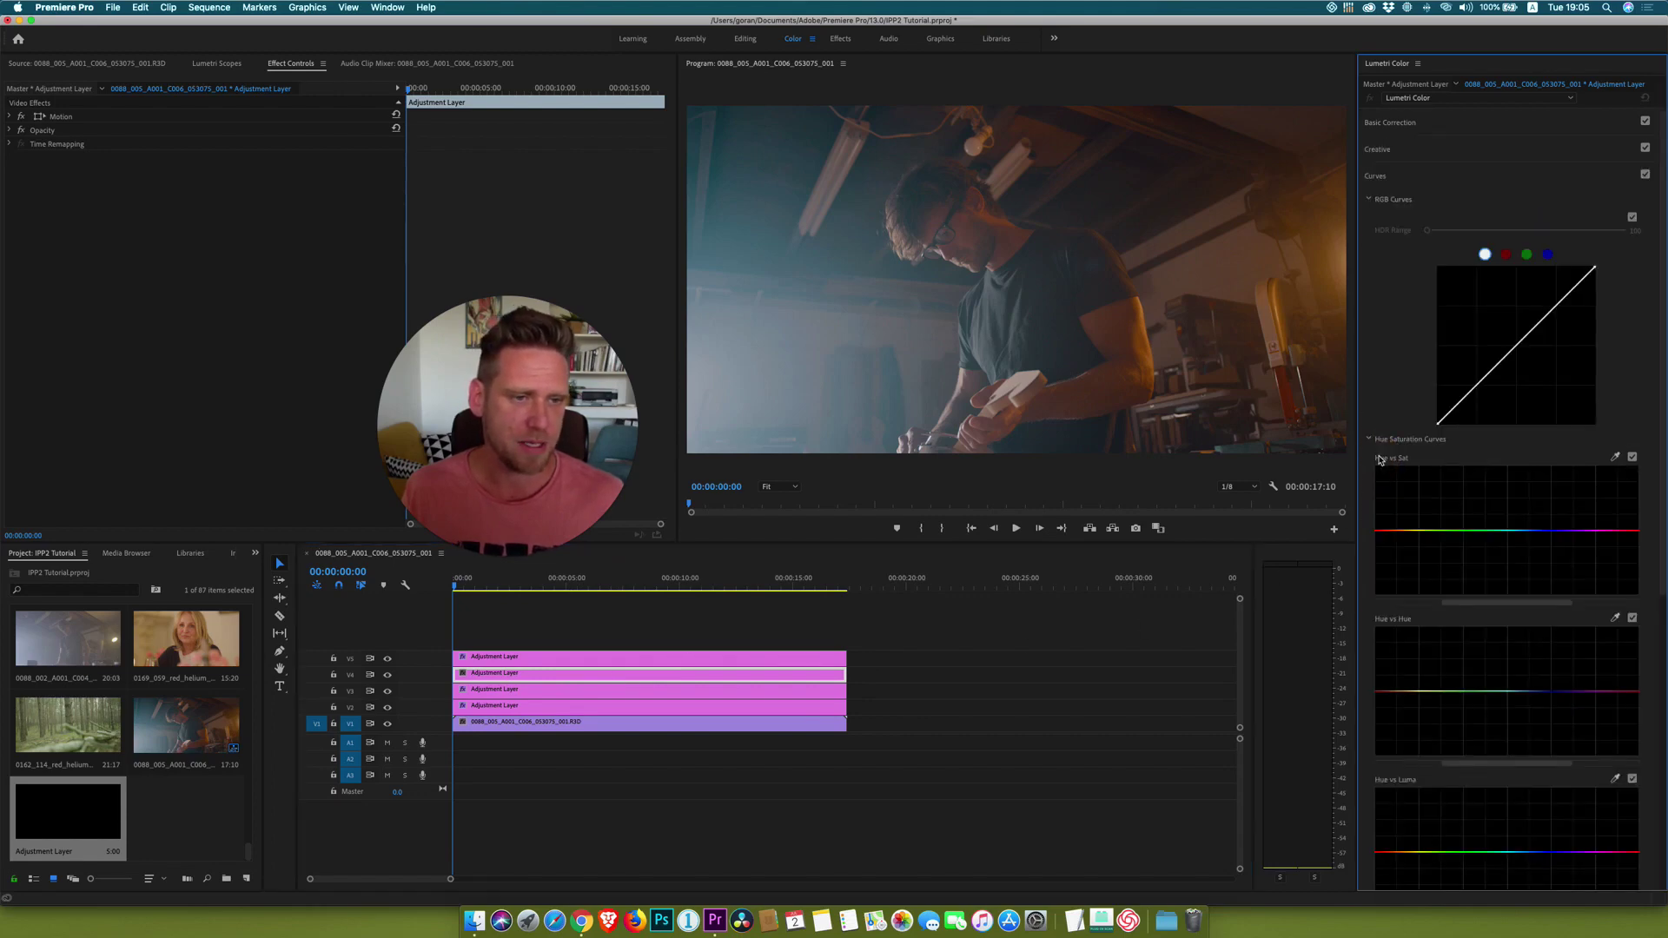
left_click_drag(1506, 608, 1581, 606)
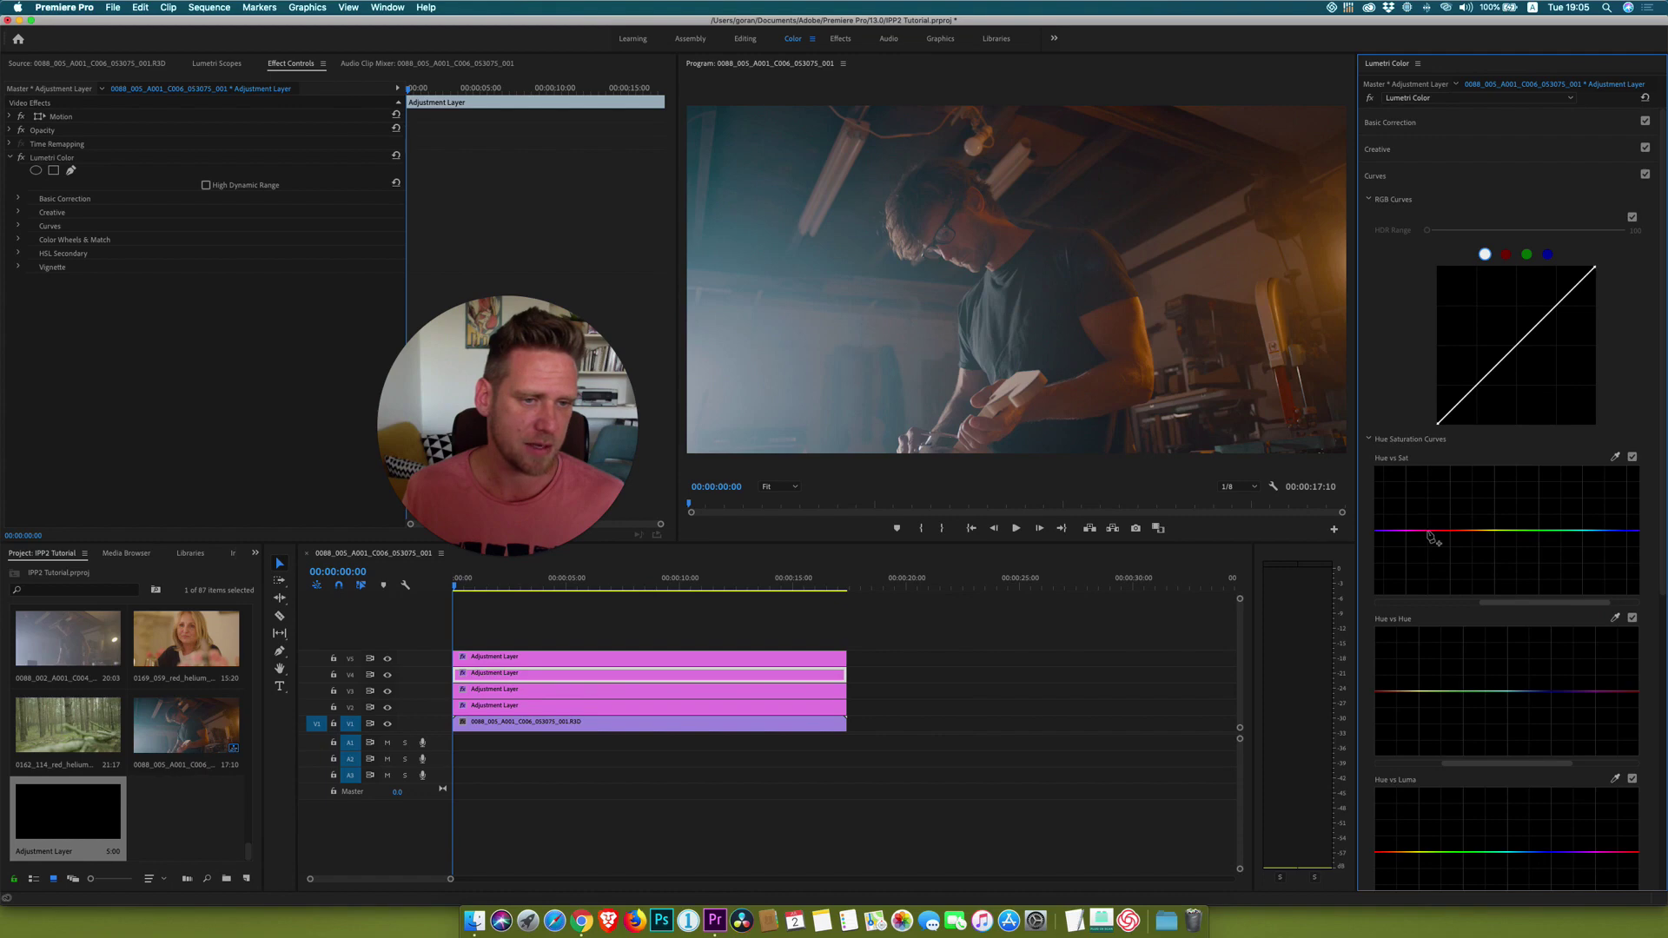
left_click(1425, 531)
left_click(1484, 531)
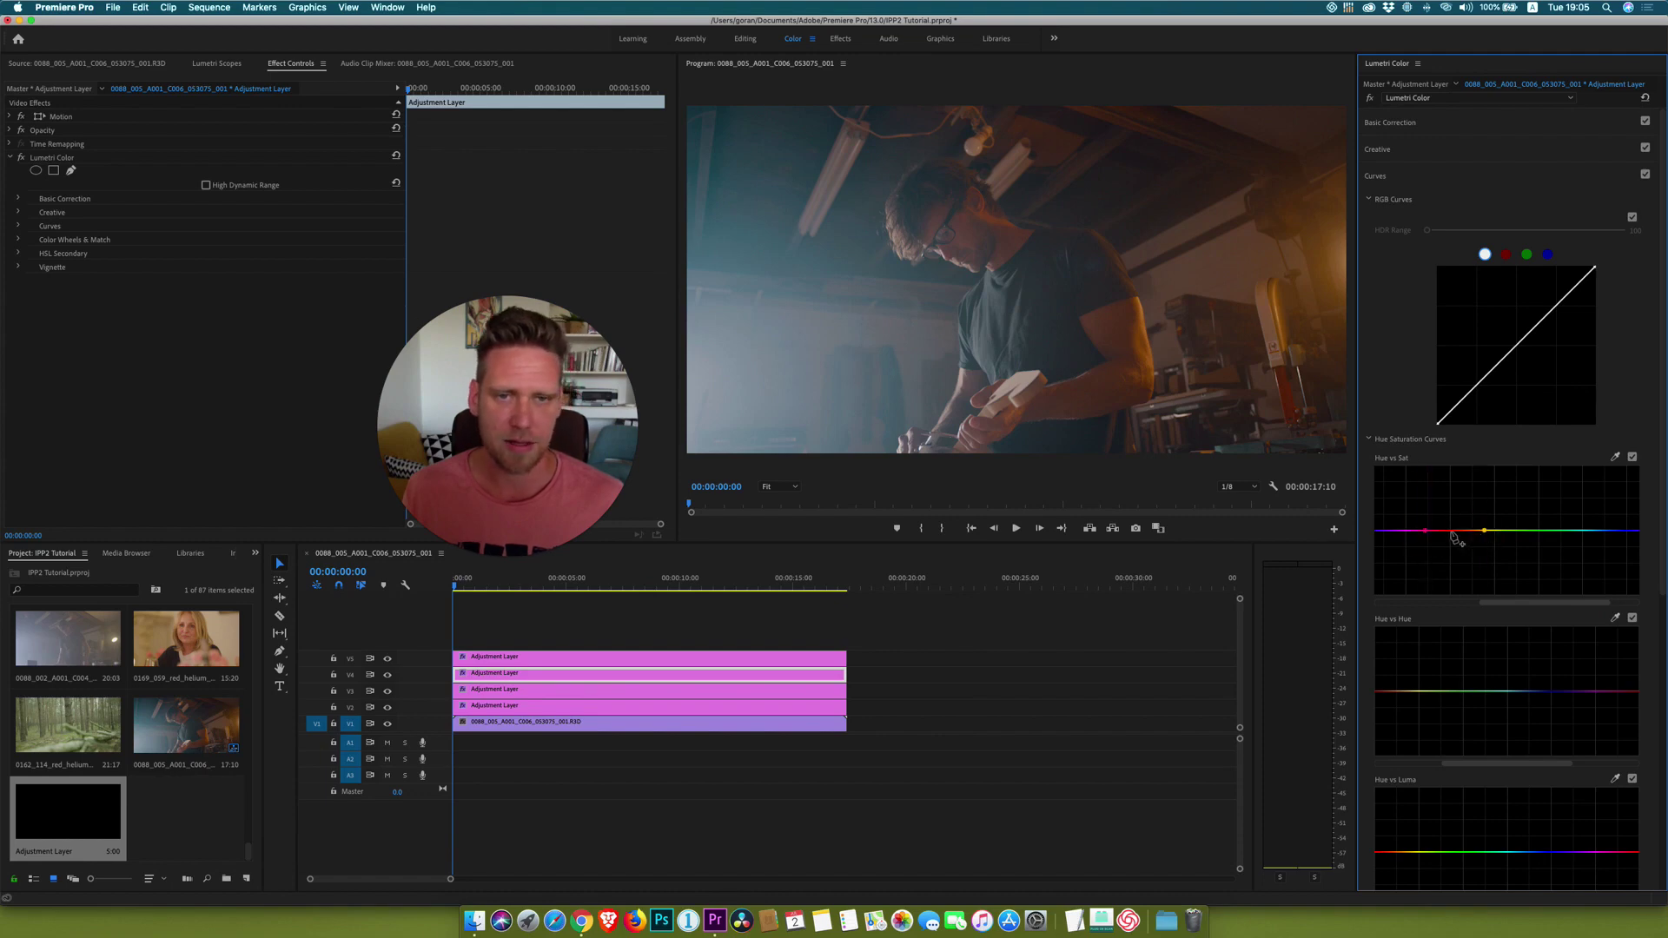
left_click_drag(1456, 537, 1452, 549)
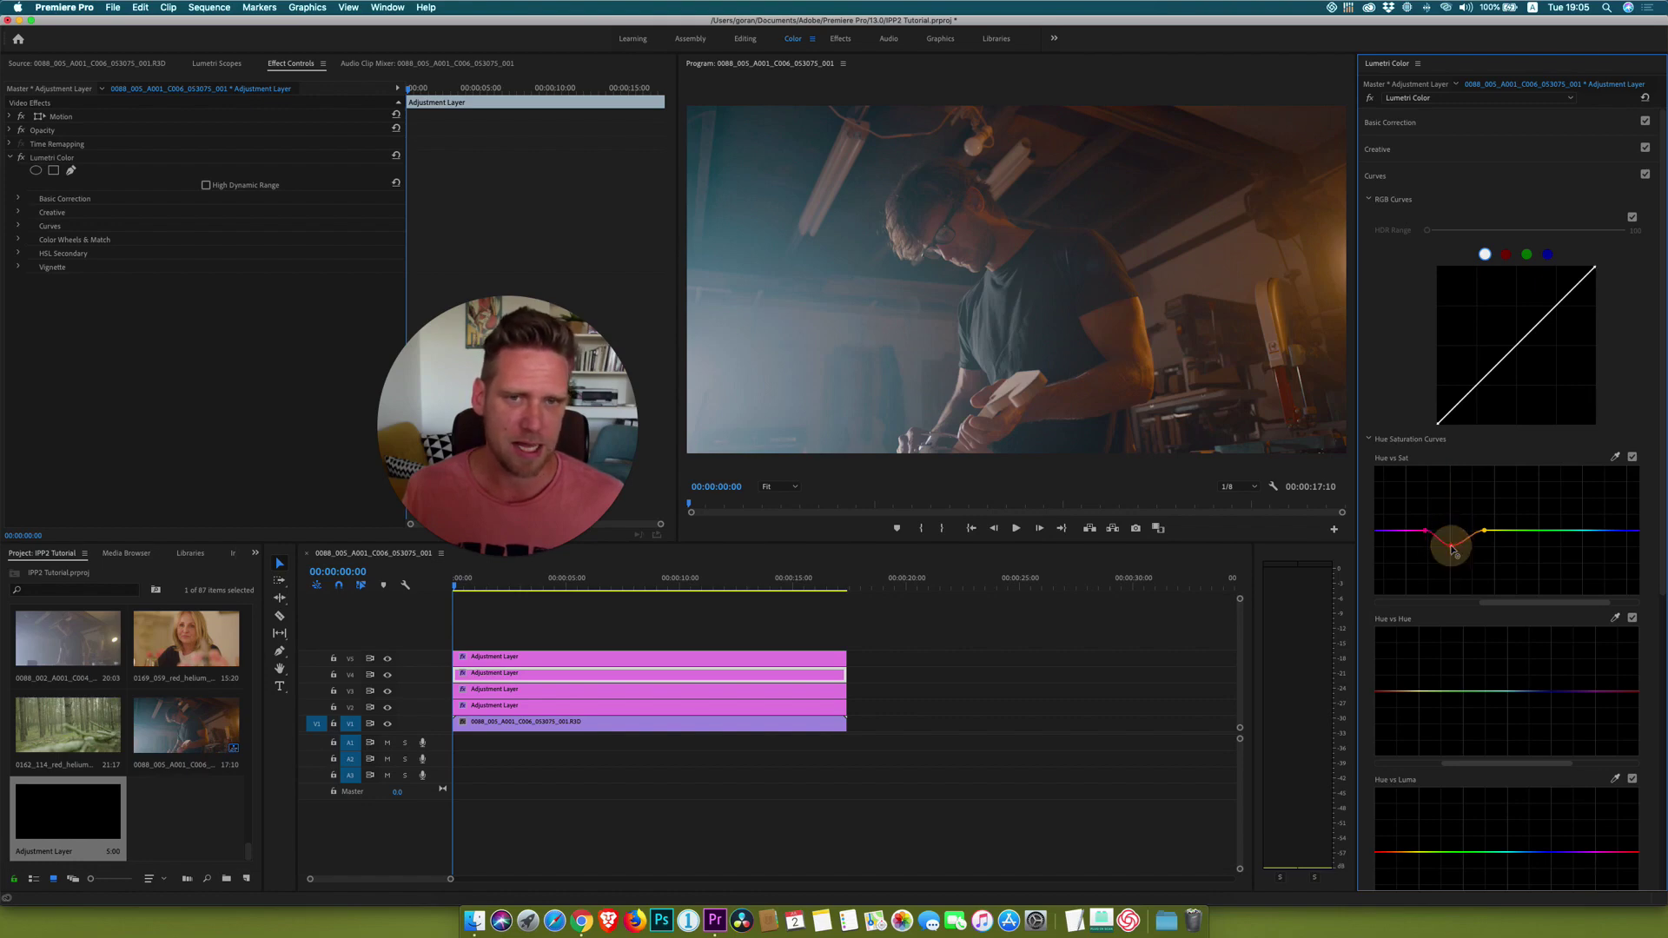
- Boost cyan saturation on the V4 layer's Hue vs Sat curve, isolating the range between green and blue control points
left_click_drag(1545, 606, 1438, 602)
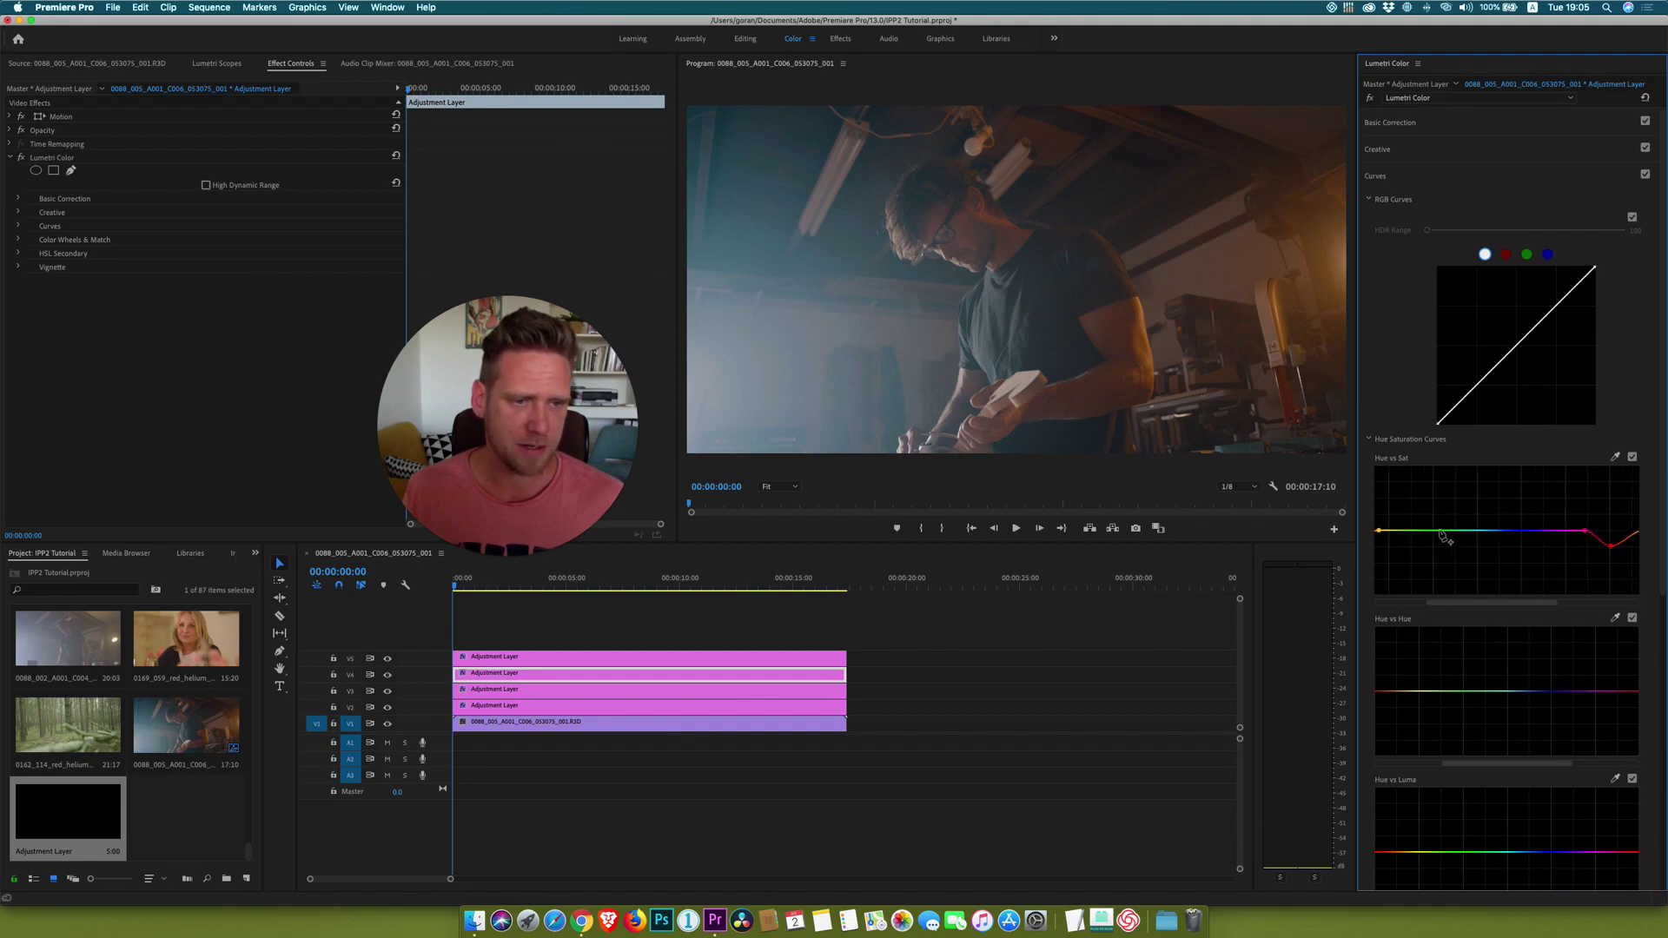
left_click(1439, 530)
left_click(1537, 531)
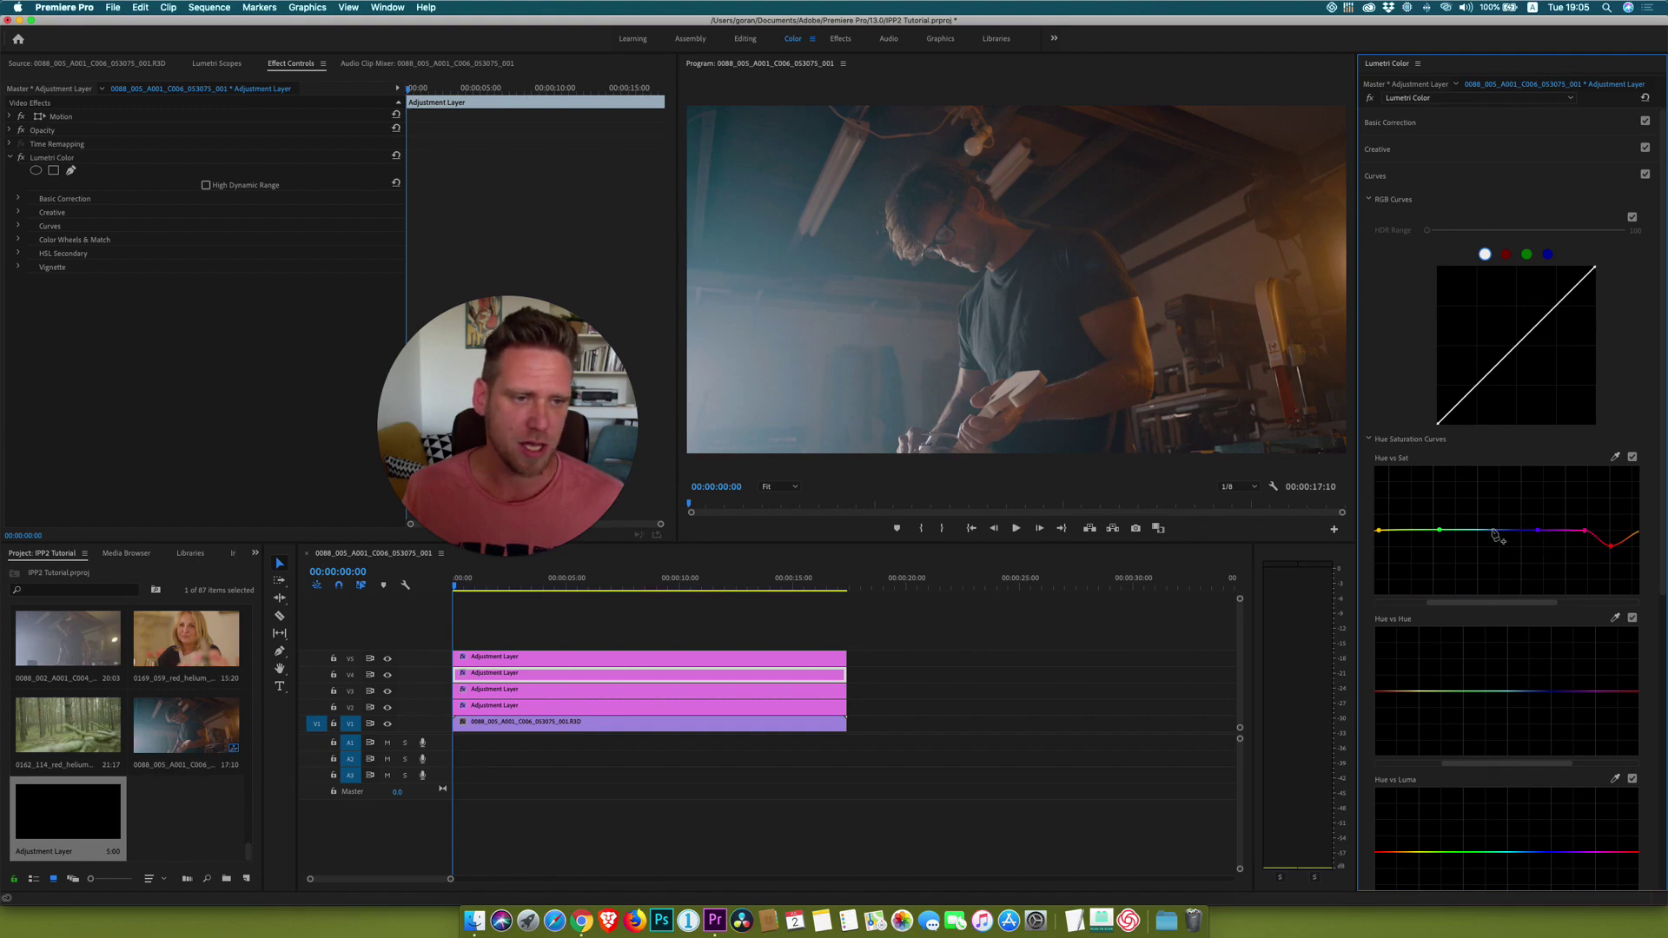
left_click_drag(1484, 530, 1486, 511)
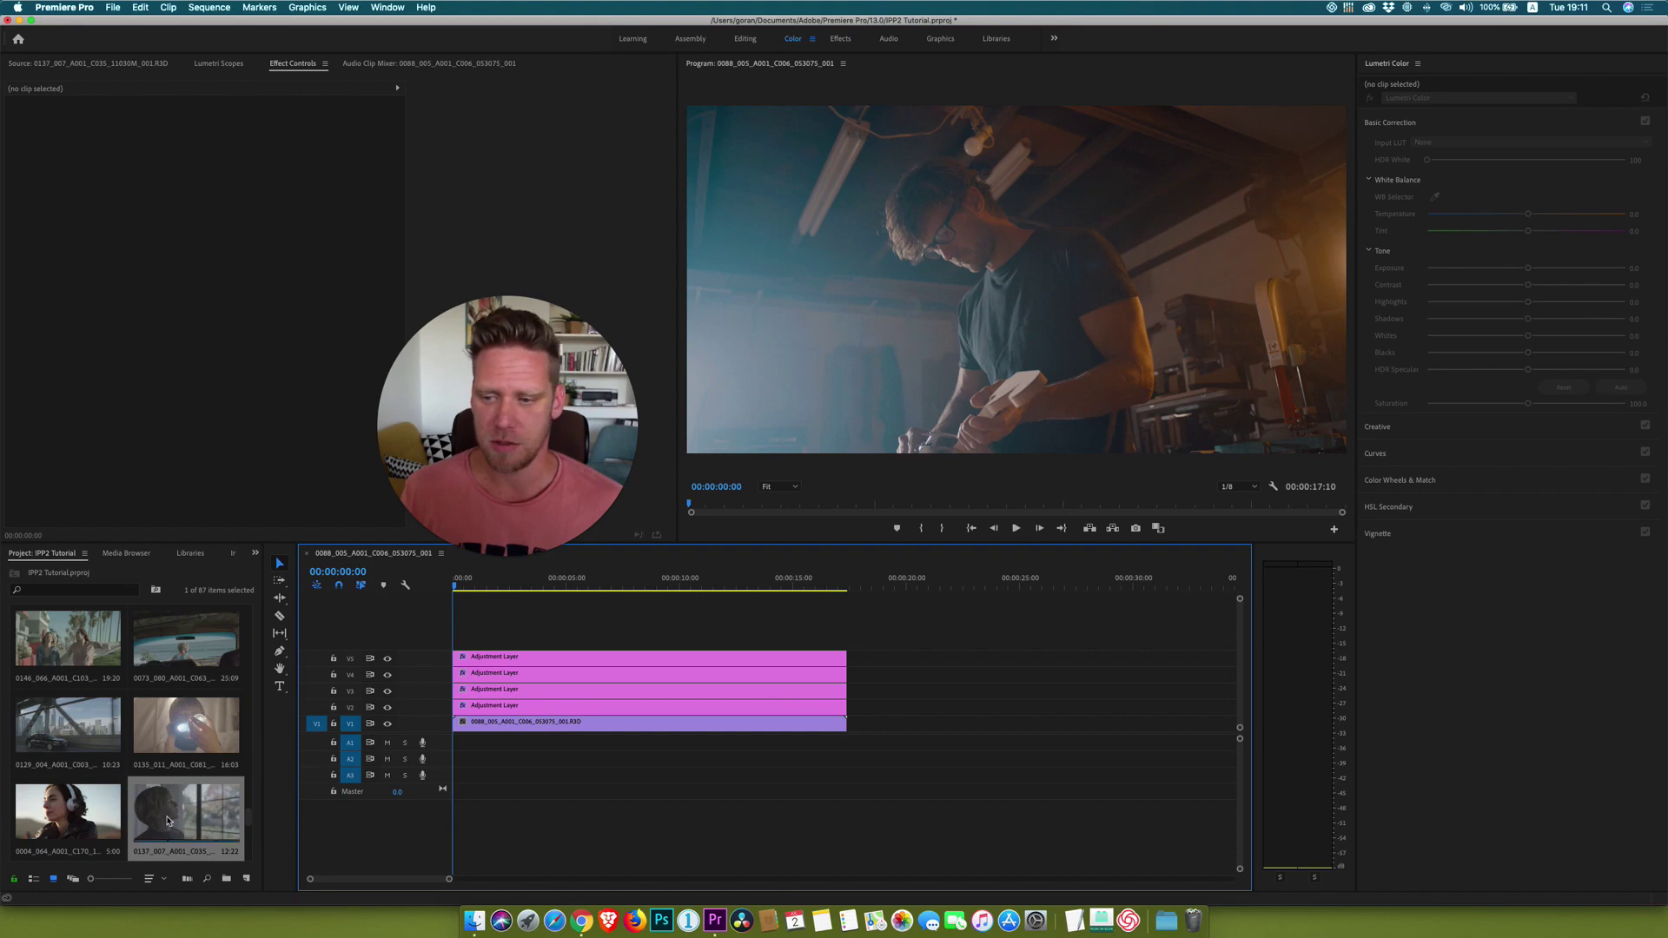
- Append RED clip 0137_007 directly after the first clip on V1 and check its master RED Source Settings
left_click_drag(165, 825, 852, 719)
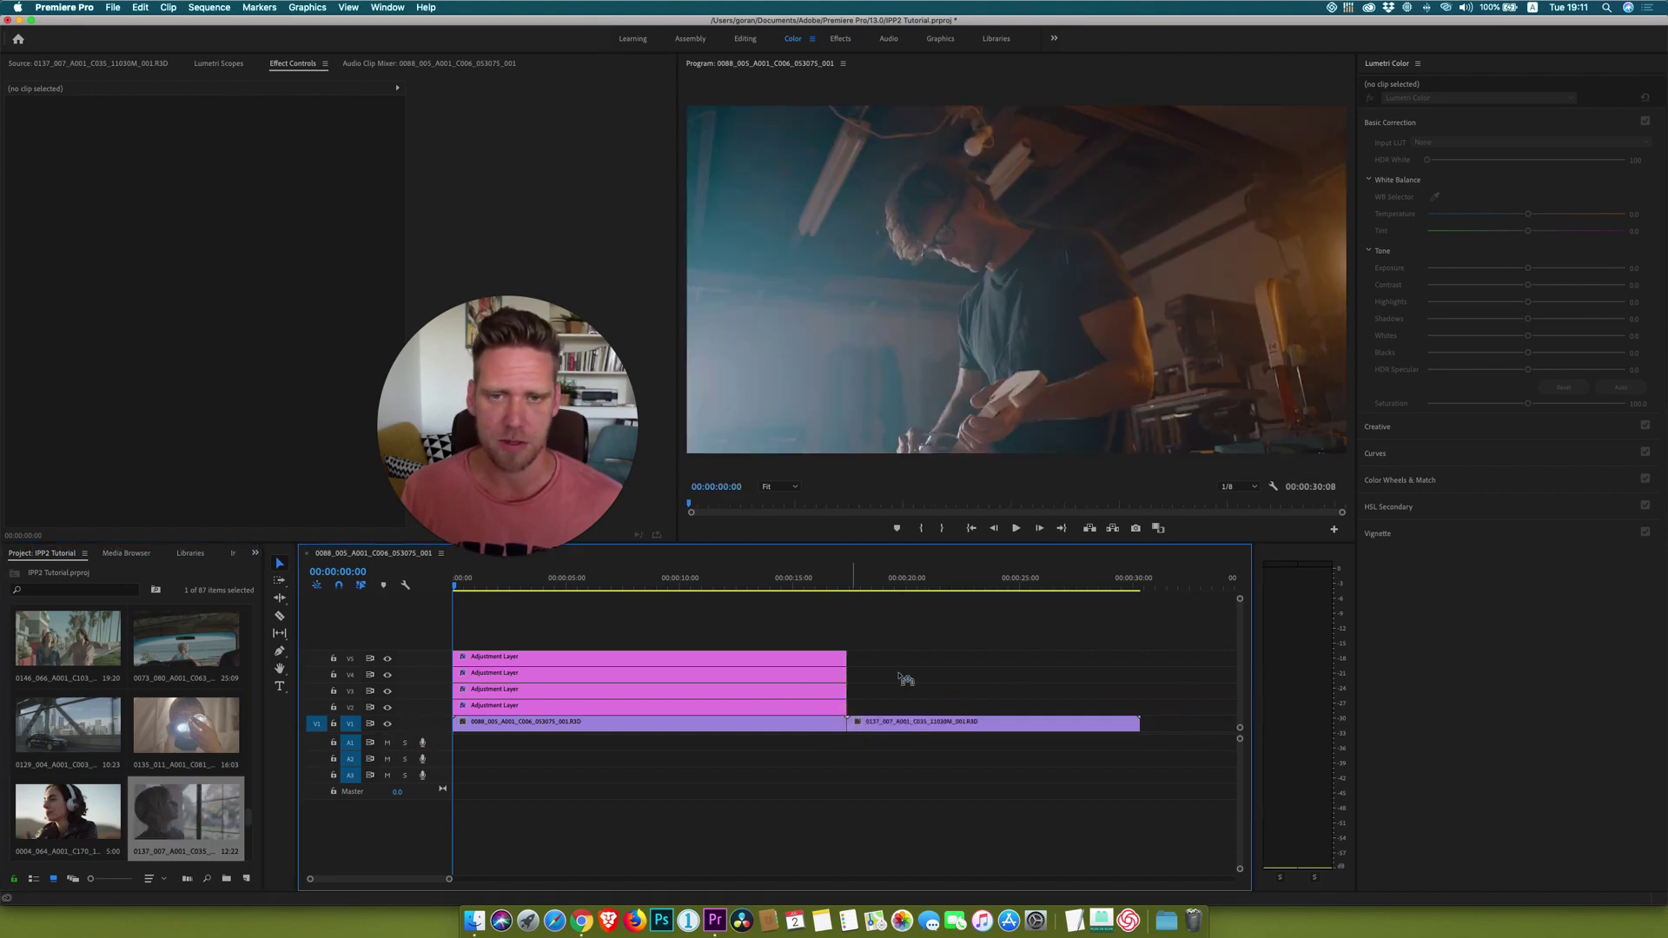
left_click(874, 587)
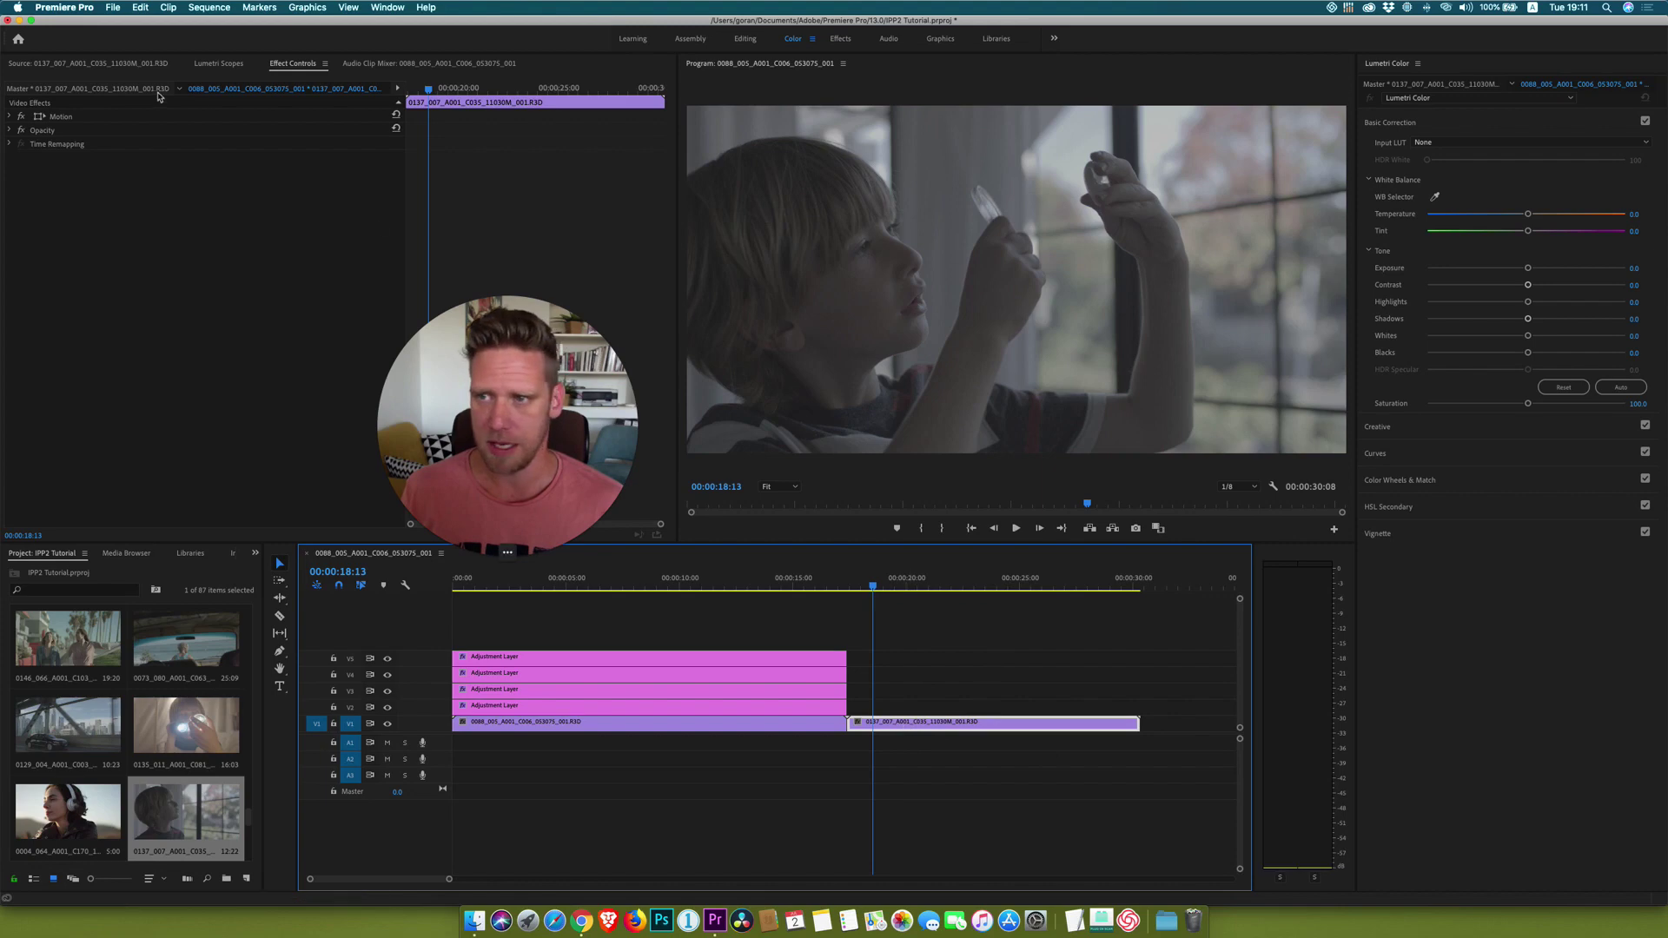
left_click(121, 88)
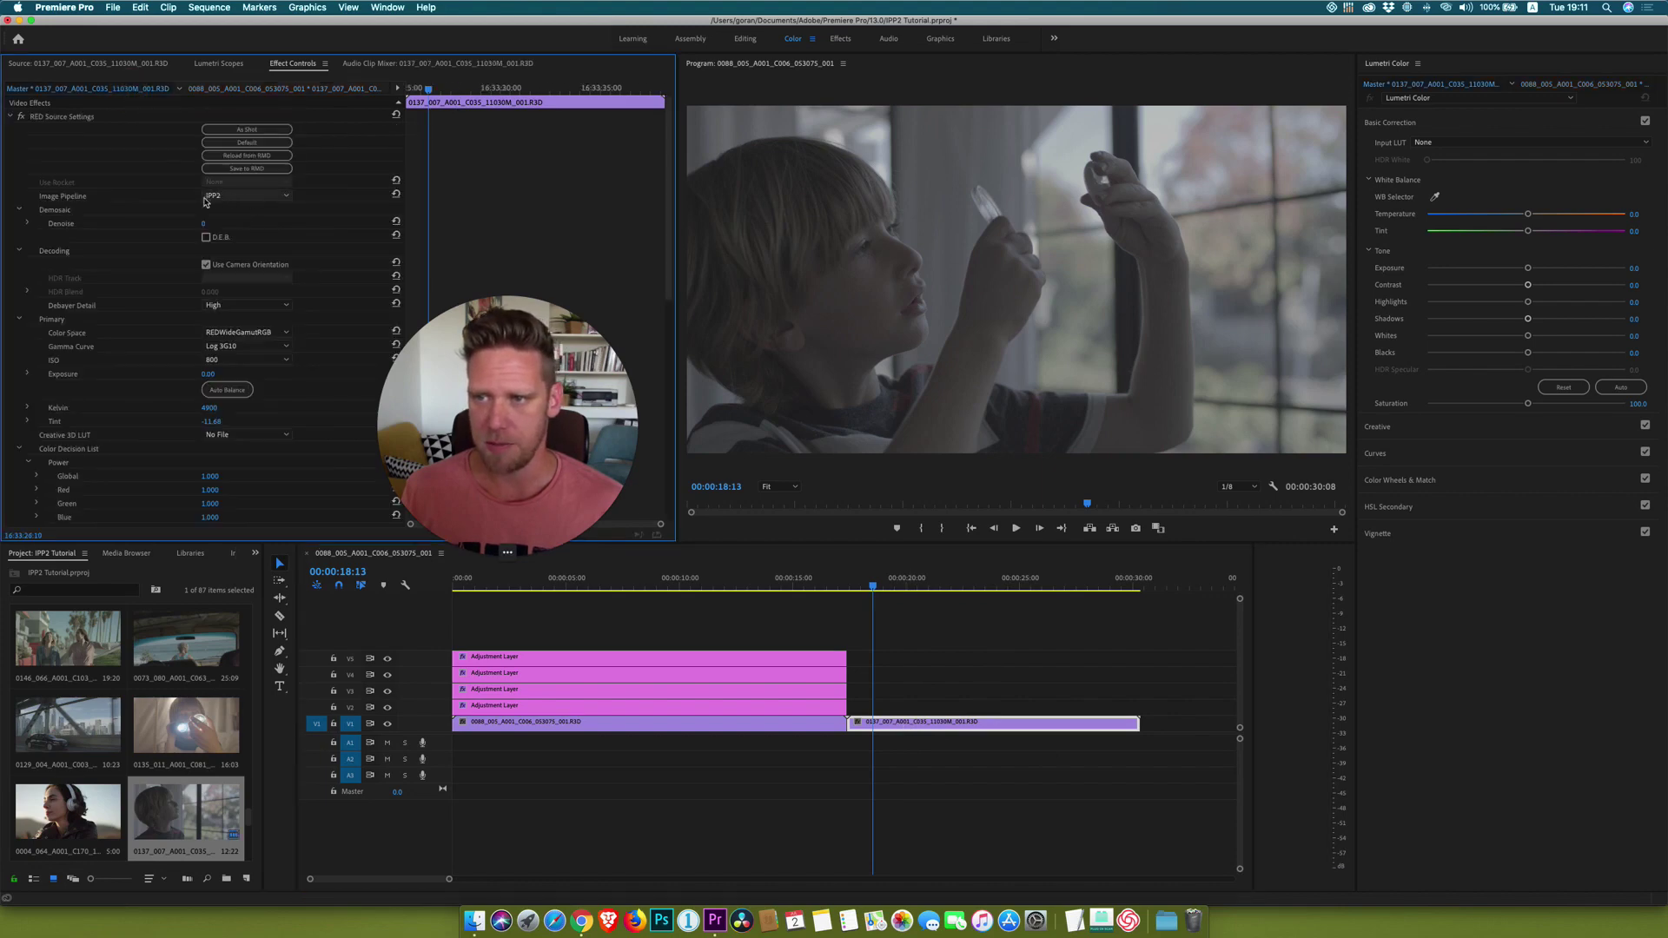
scroll(326, 302, "down", 10)
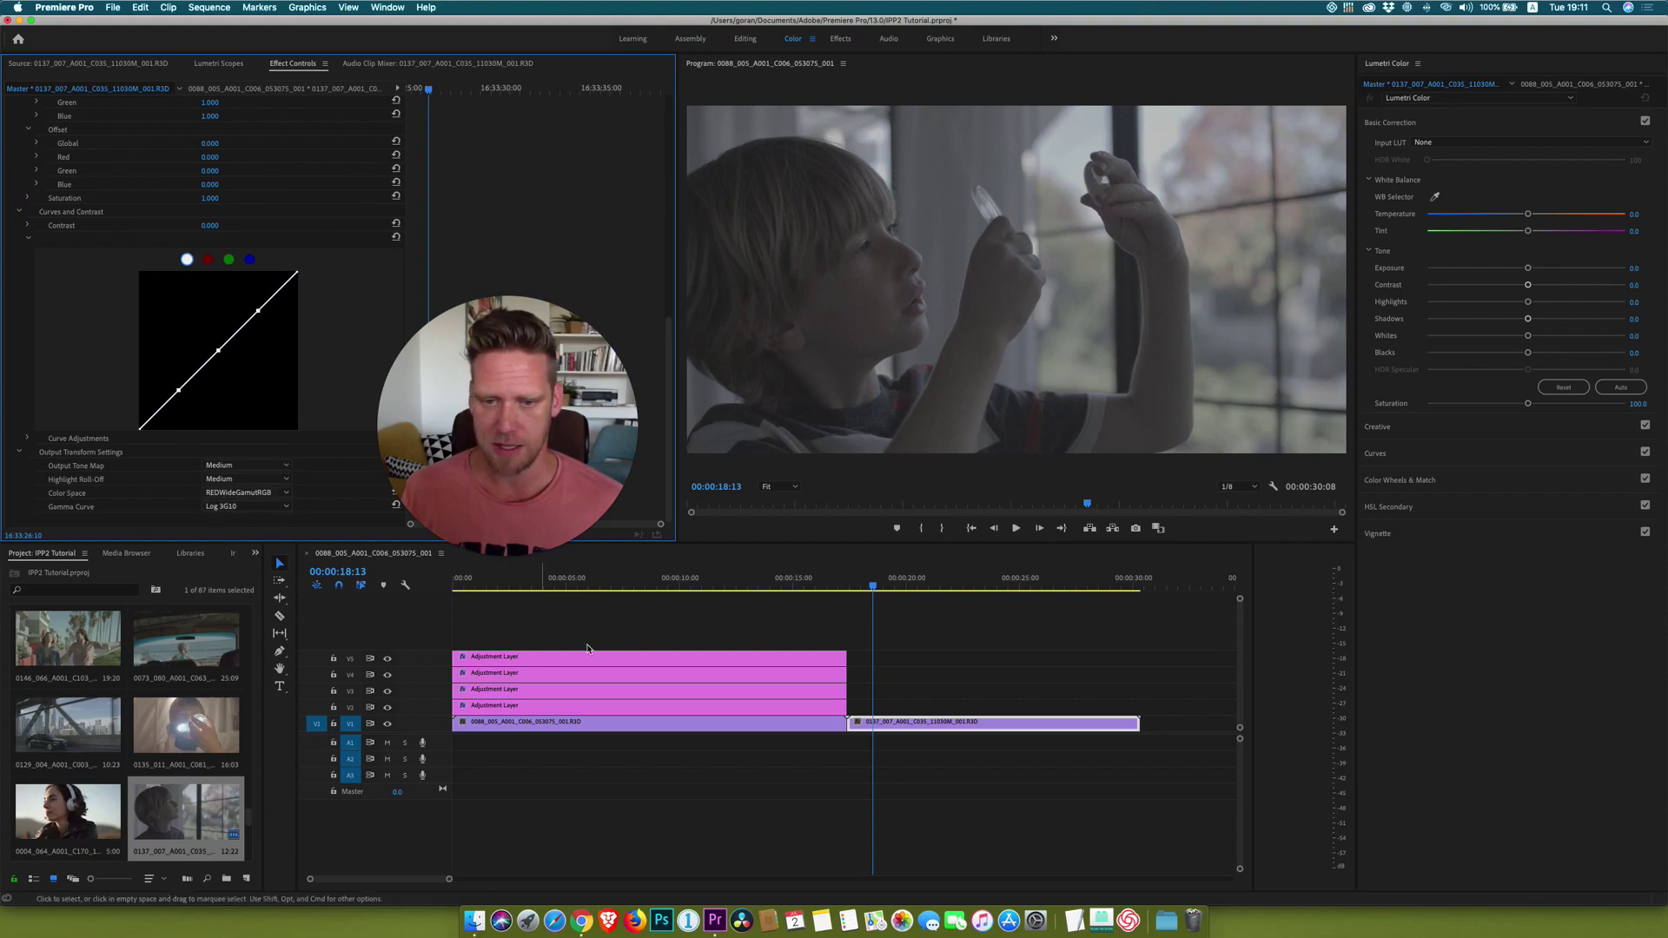
- Duplicate the four stacked adjustment layers from the first clip onto tracks V2 to V5 above the second clip
left_click_drag(676, 633, 1081, 661)
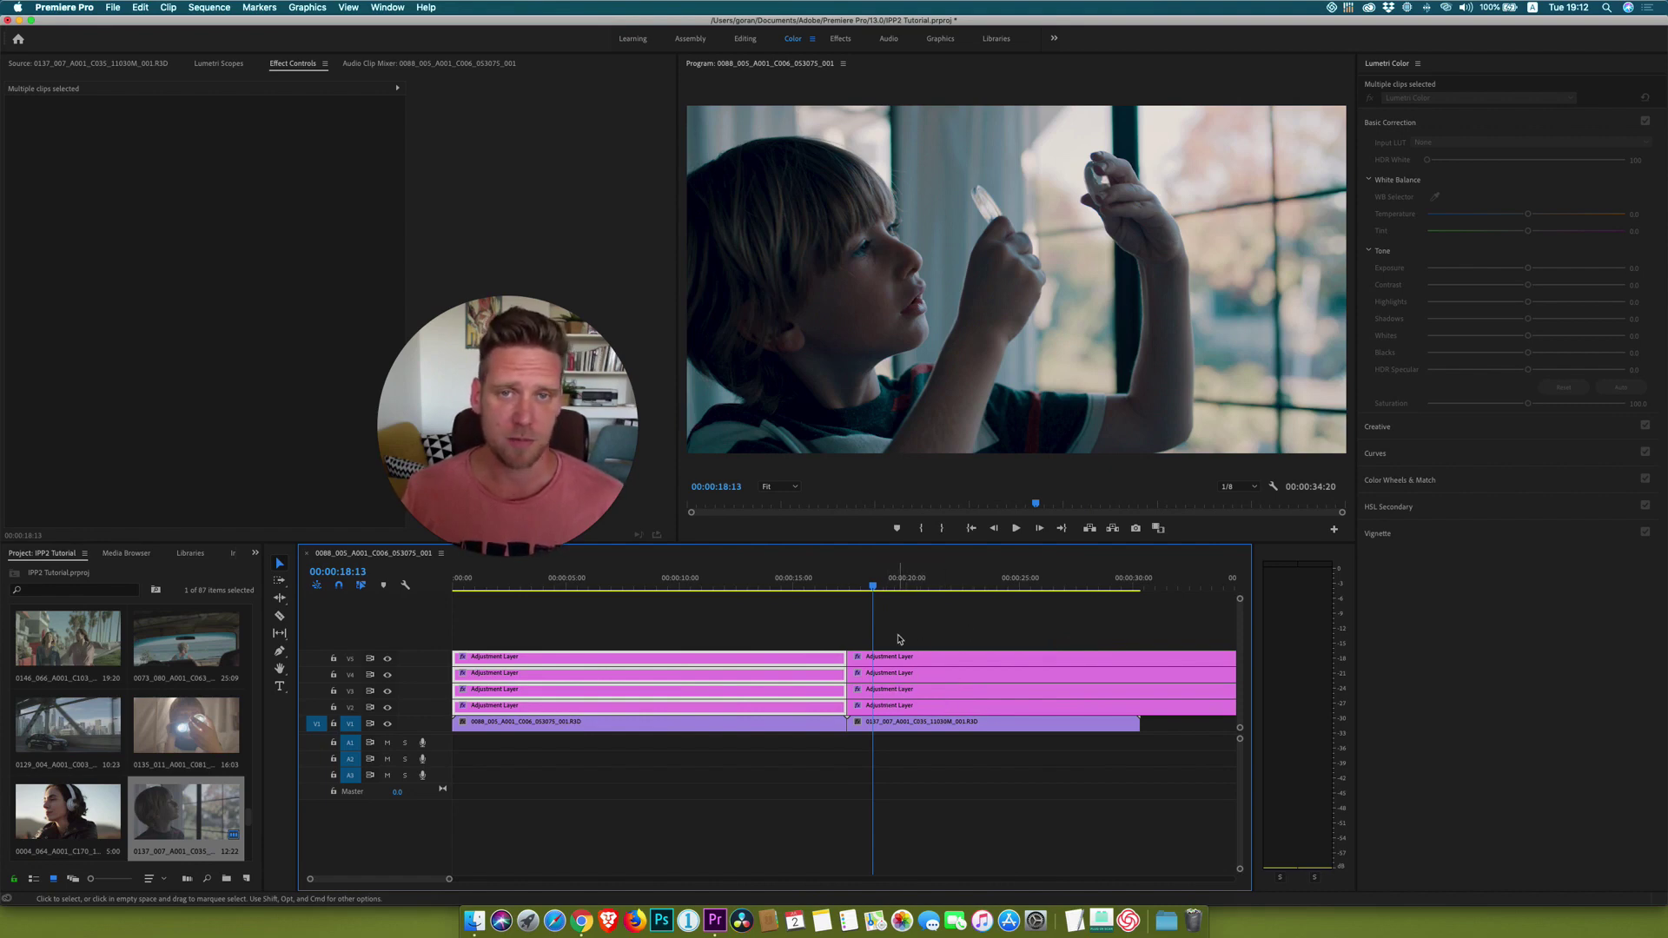
- On the second clip's V2 adjustment layer, set Temperature to about 21, Shadows about 12 and Contrast about 7, and slightly raise Saturation
left_click(887, 709)
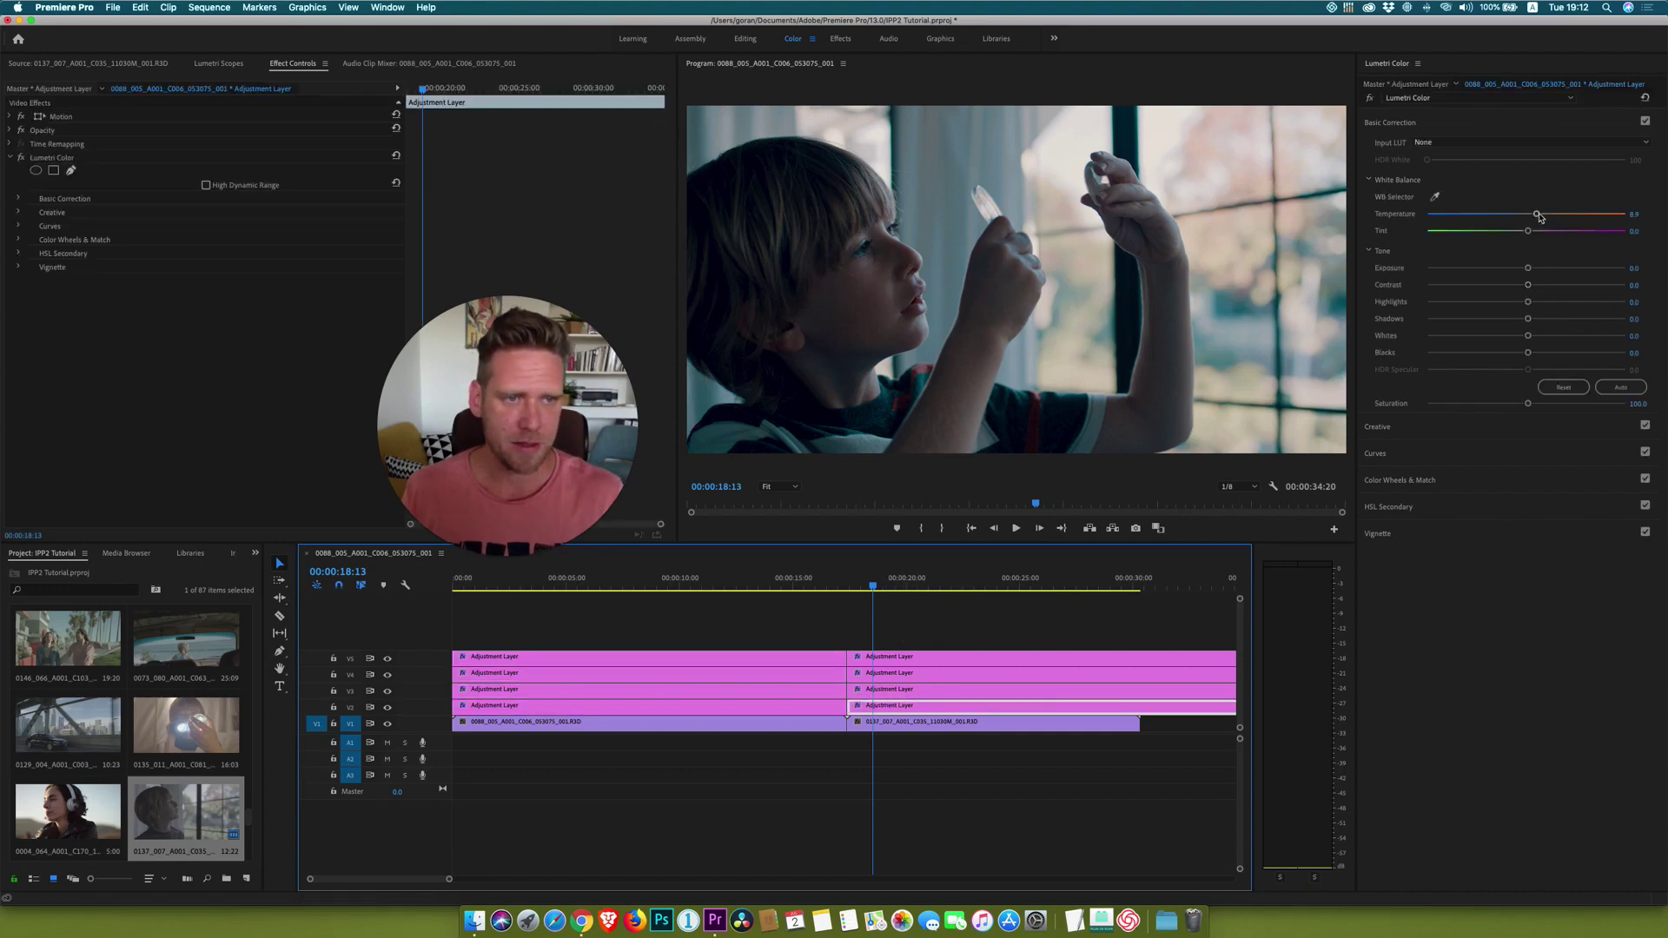
left_click_drag(1536, 214, 1548, 214)
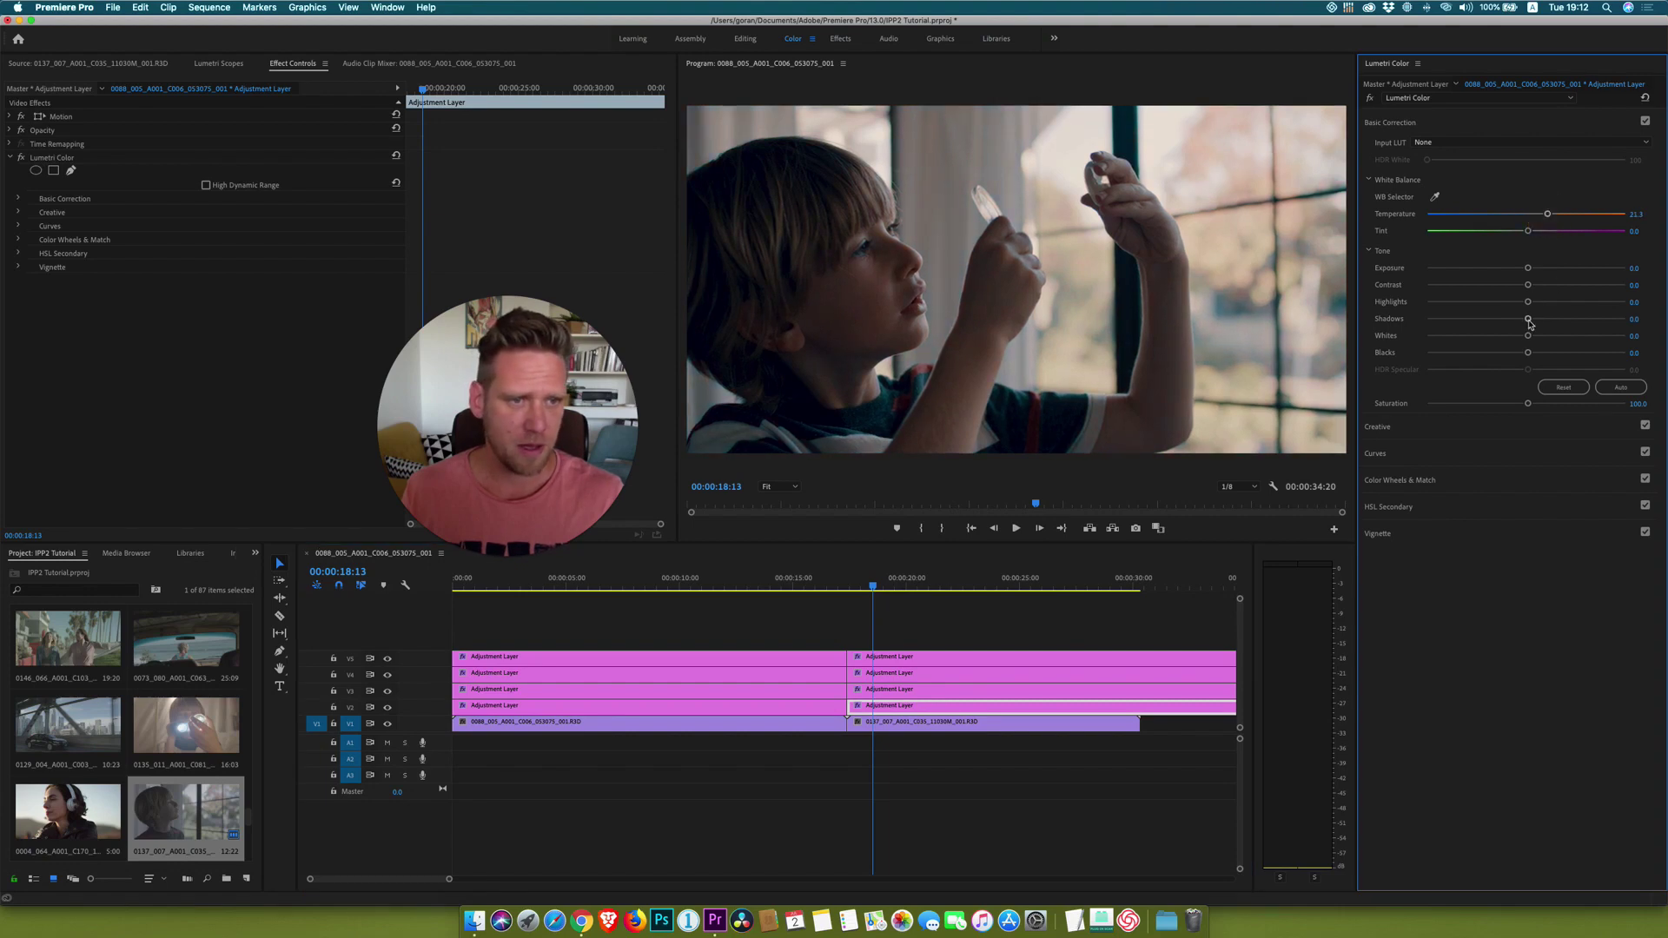
left_click_drag(1527, 319, 1533, 287)
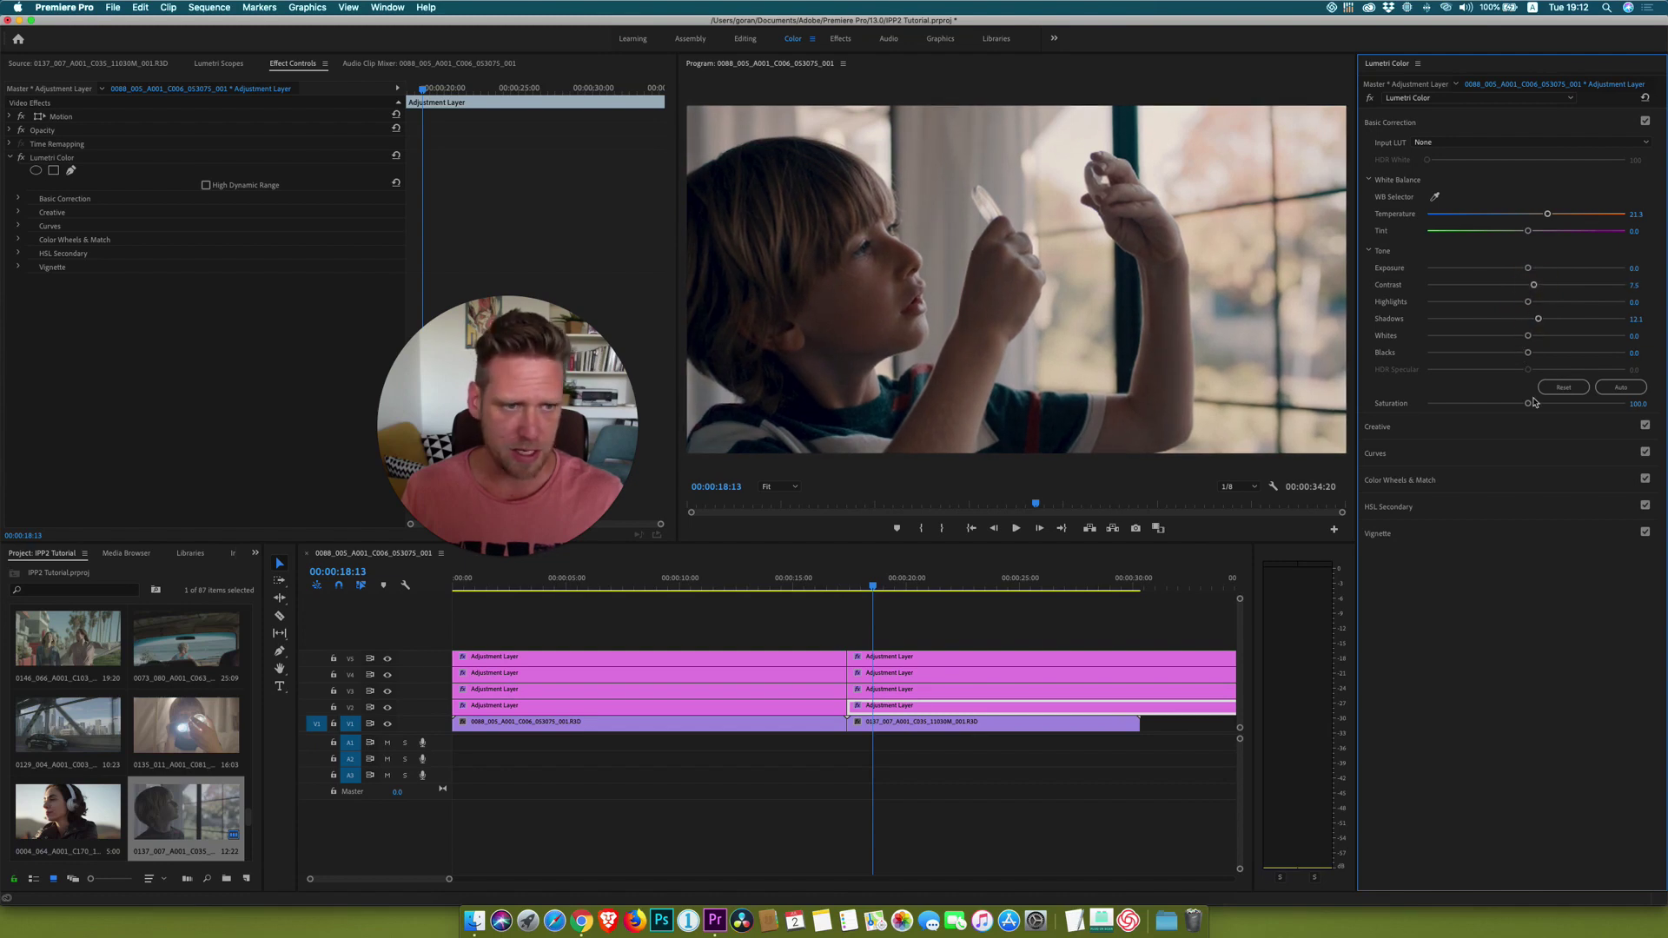
left_click_drag(1528, 404, 1543, 406)
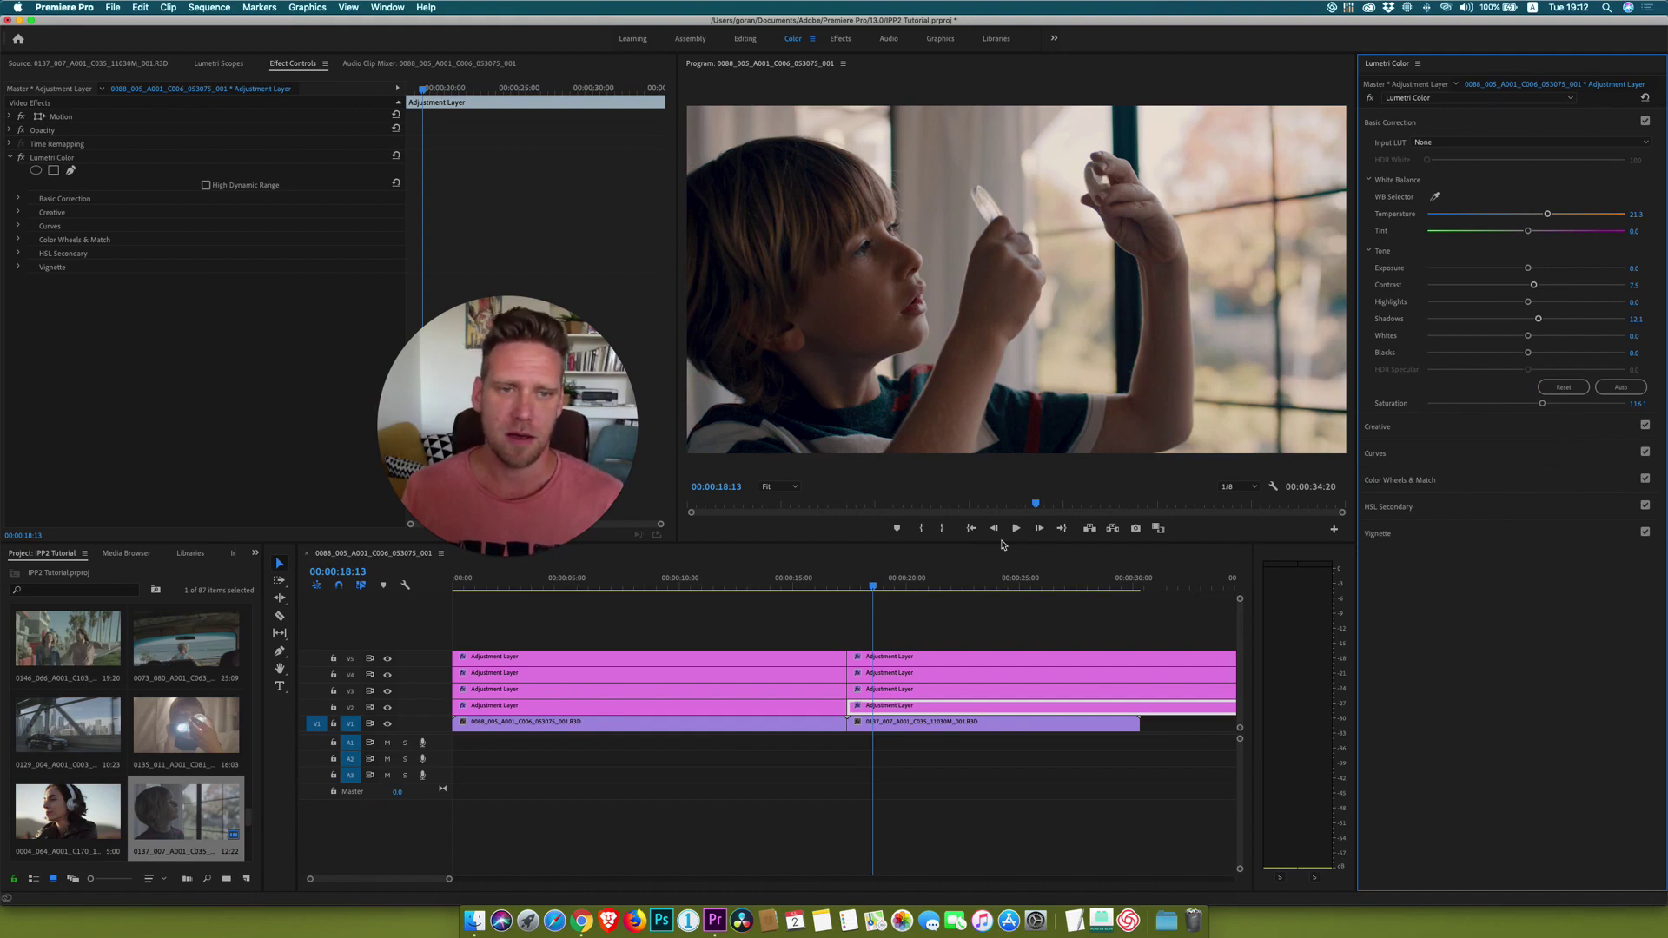
- Check the Lumetri settings of the second clip's V4 and V5 adjustment layers, and select its V4 and V2 layers together
left_click(879, 676)
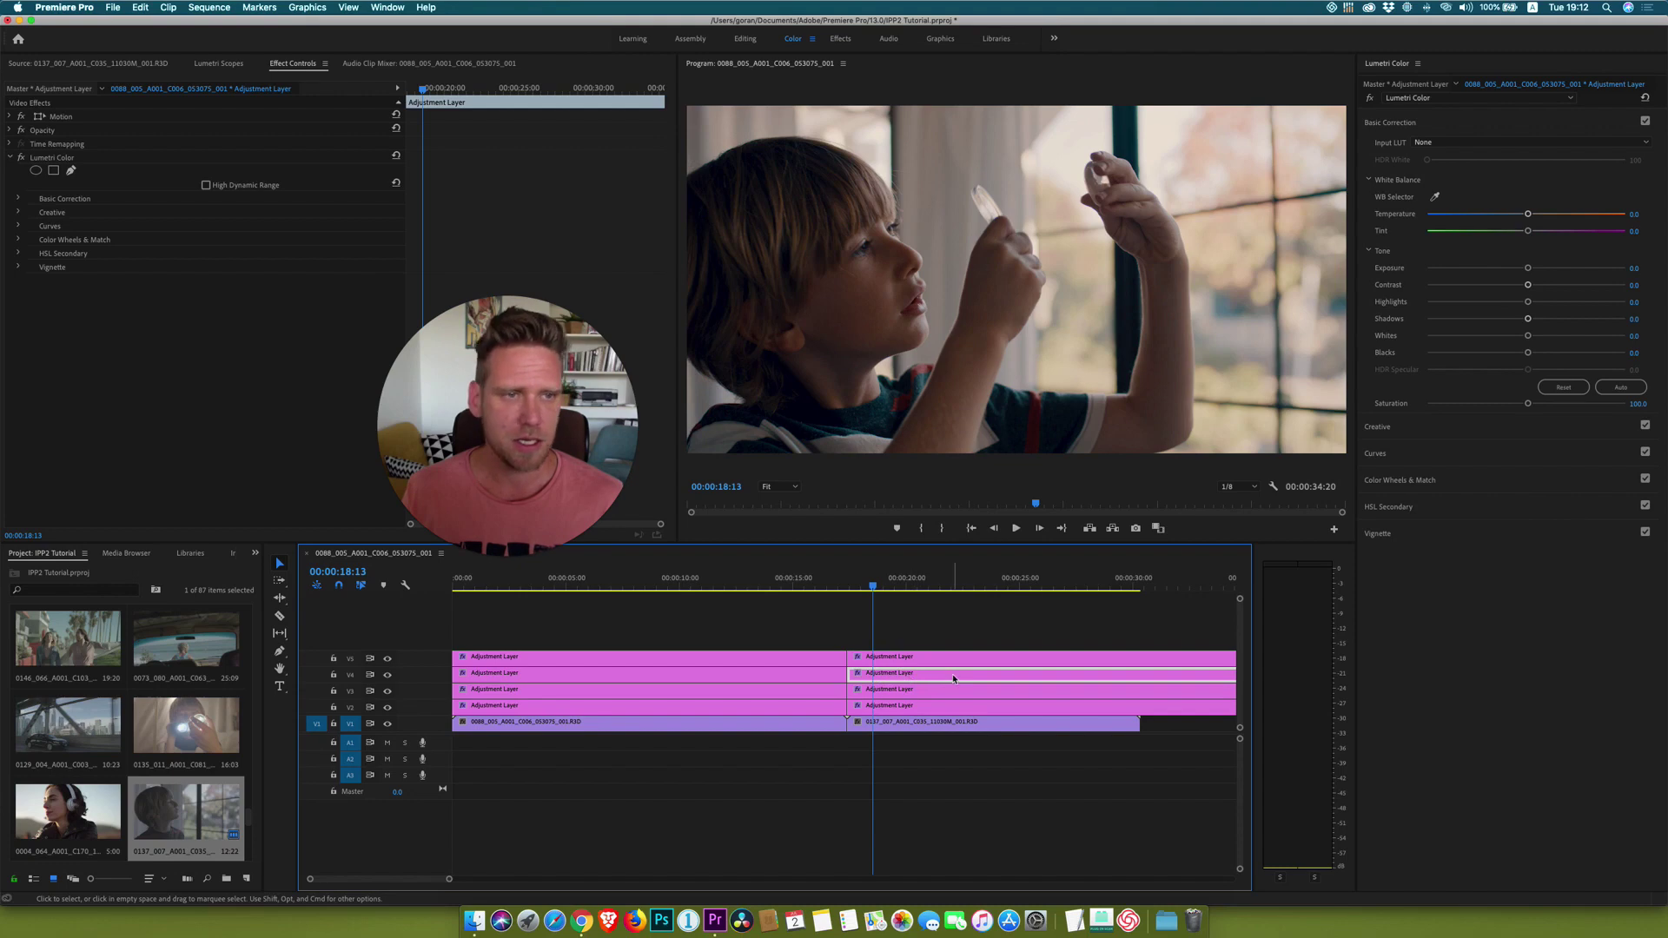
left_click(896, 659)
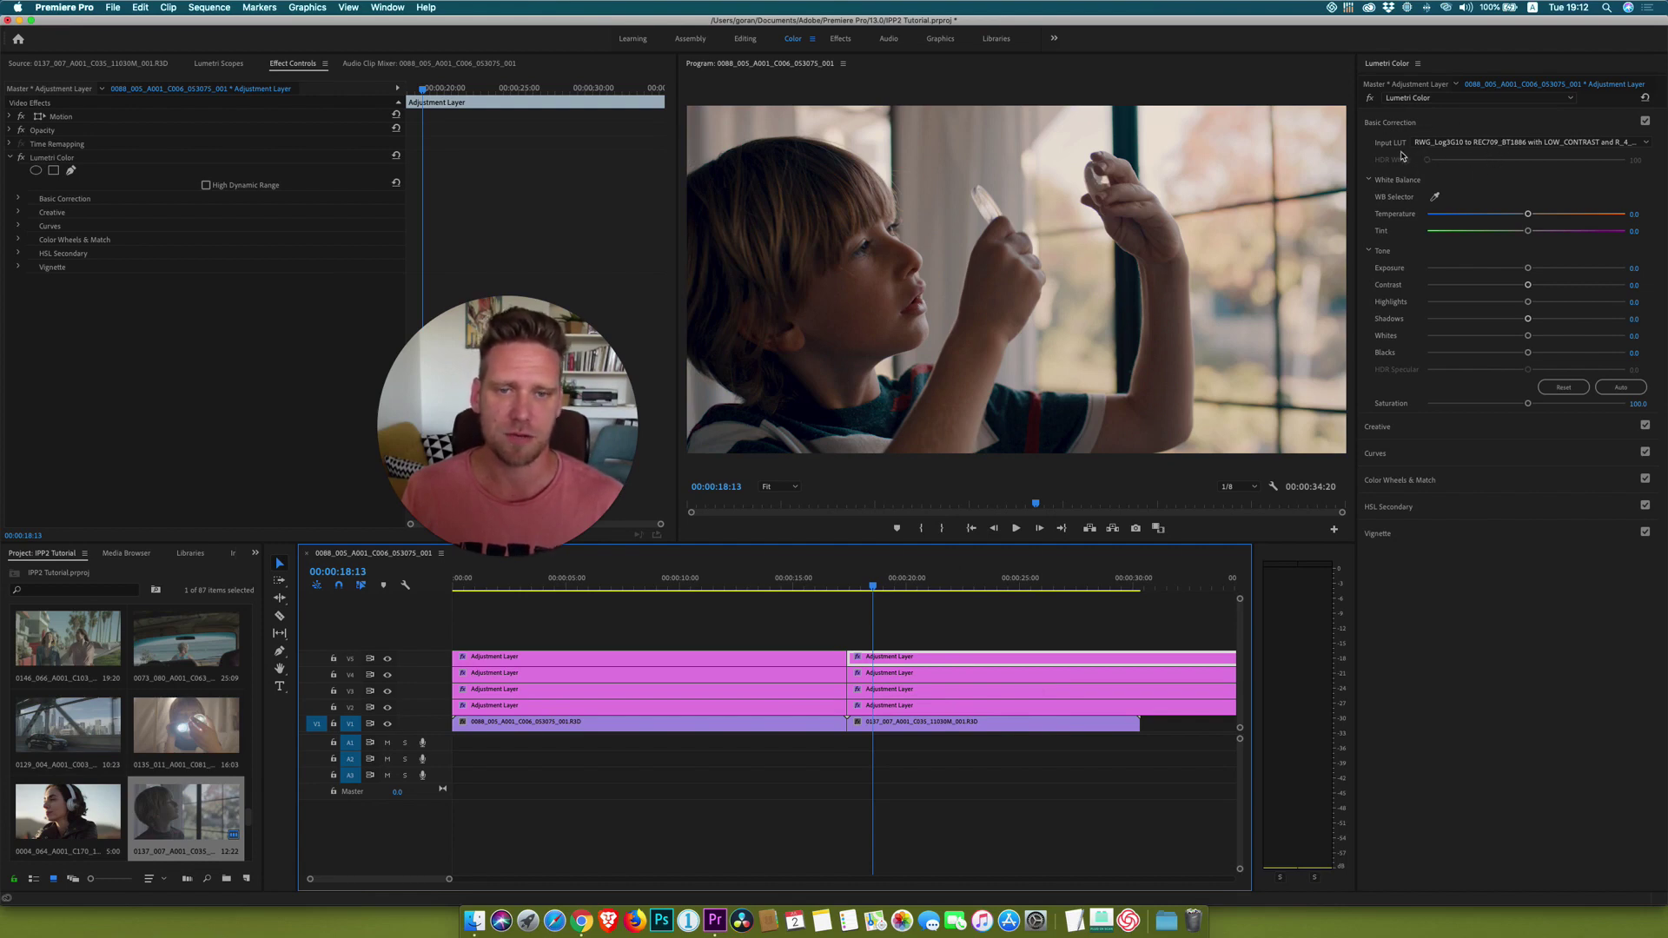
left_click(909, 678)
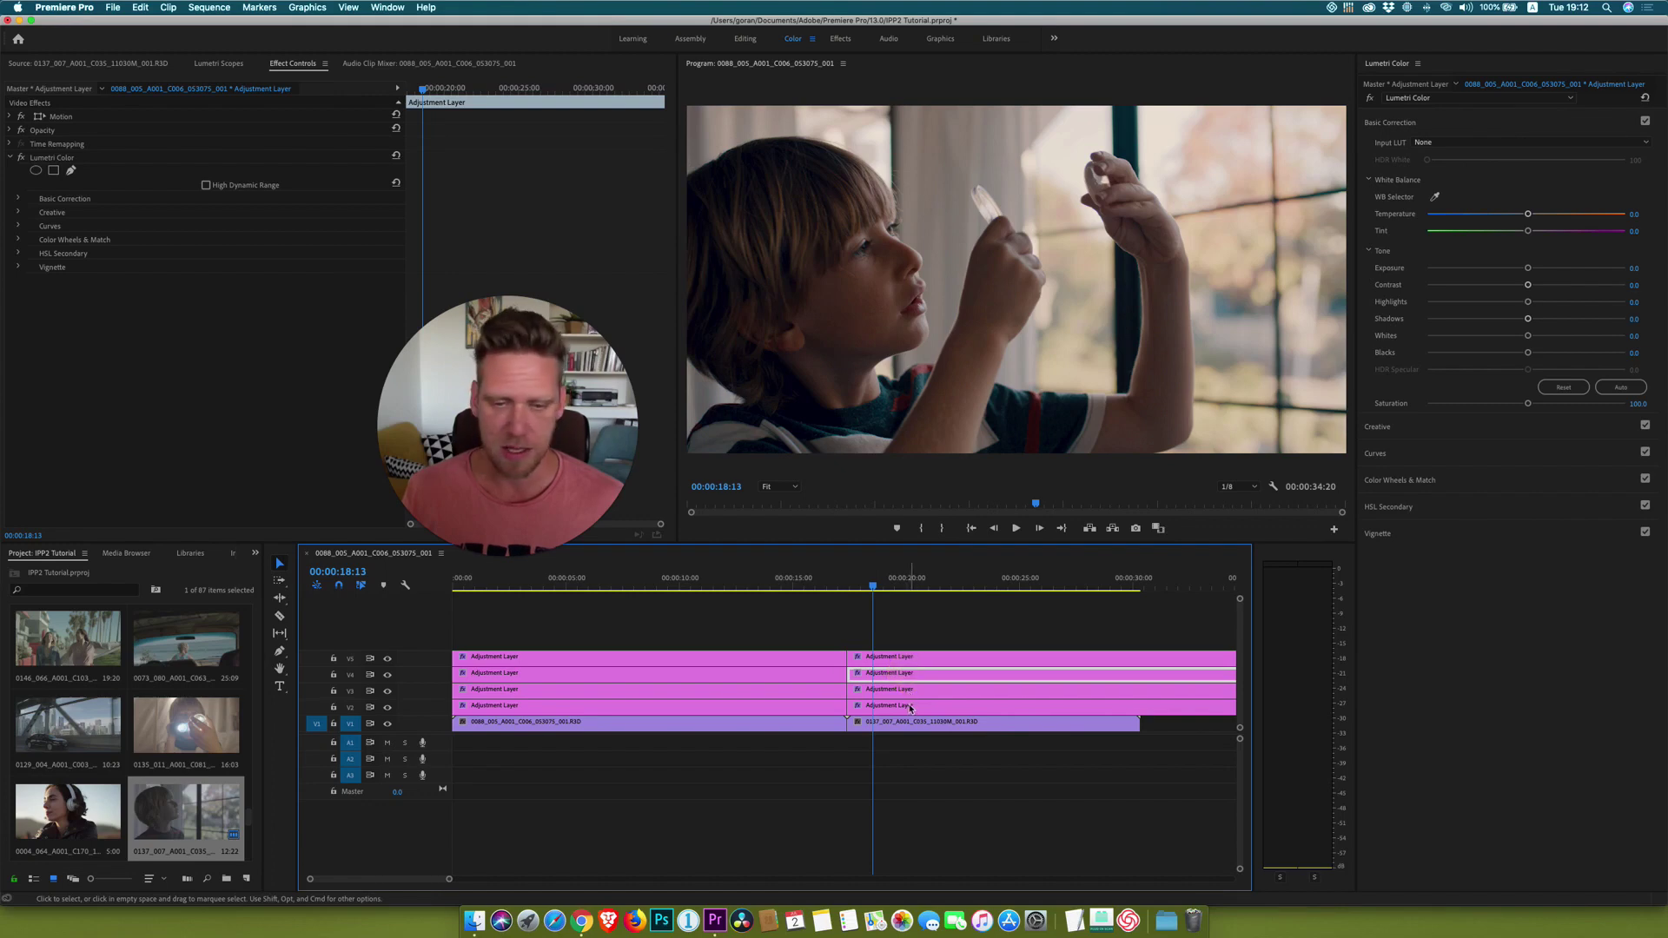
left_click(910, 708, "shift")
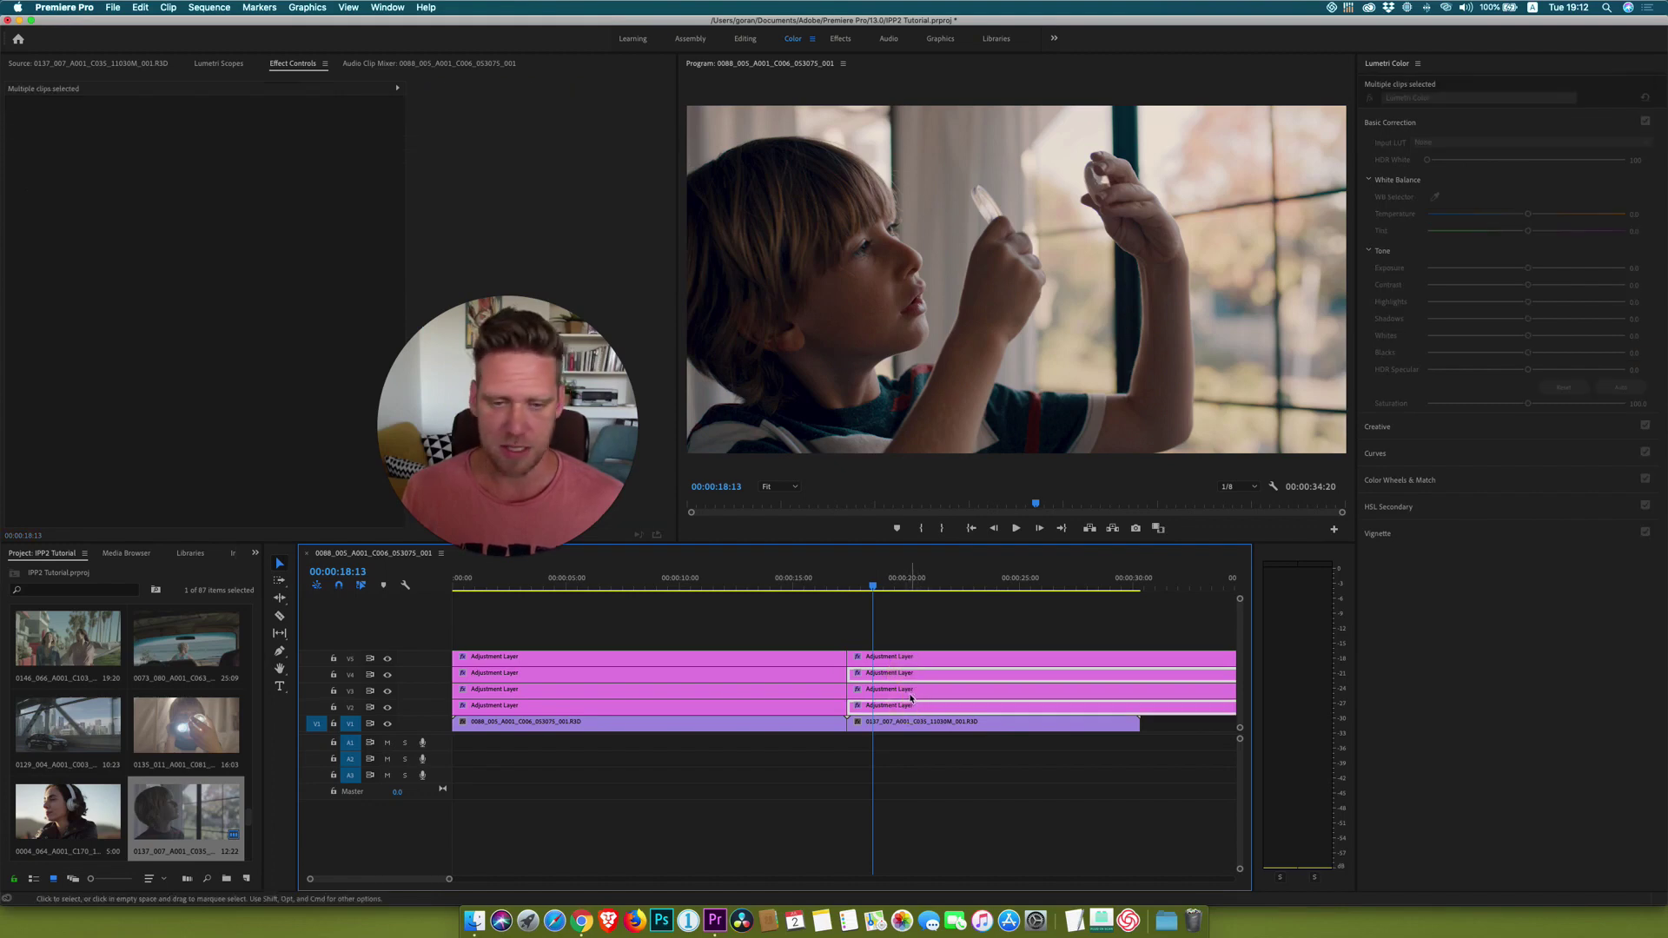